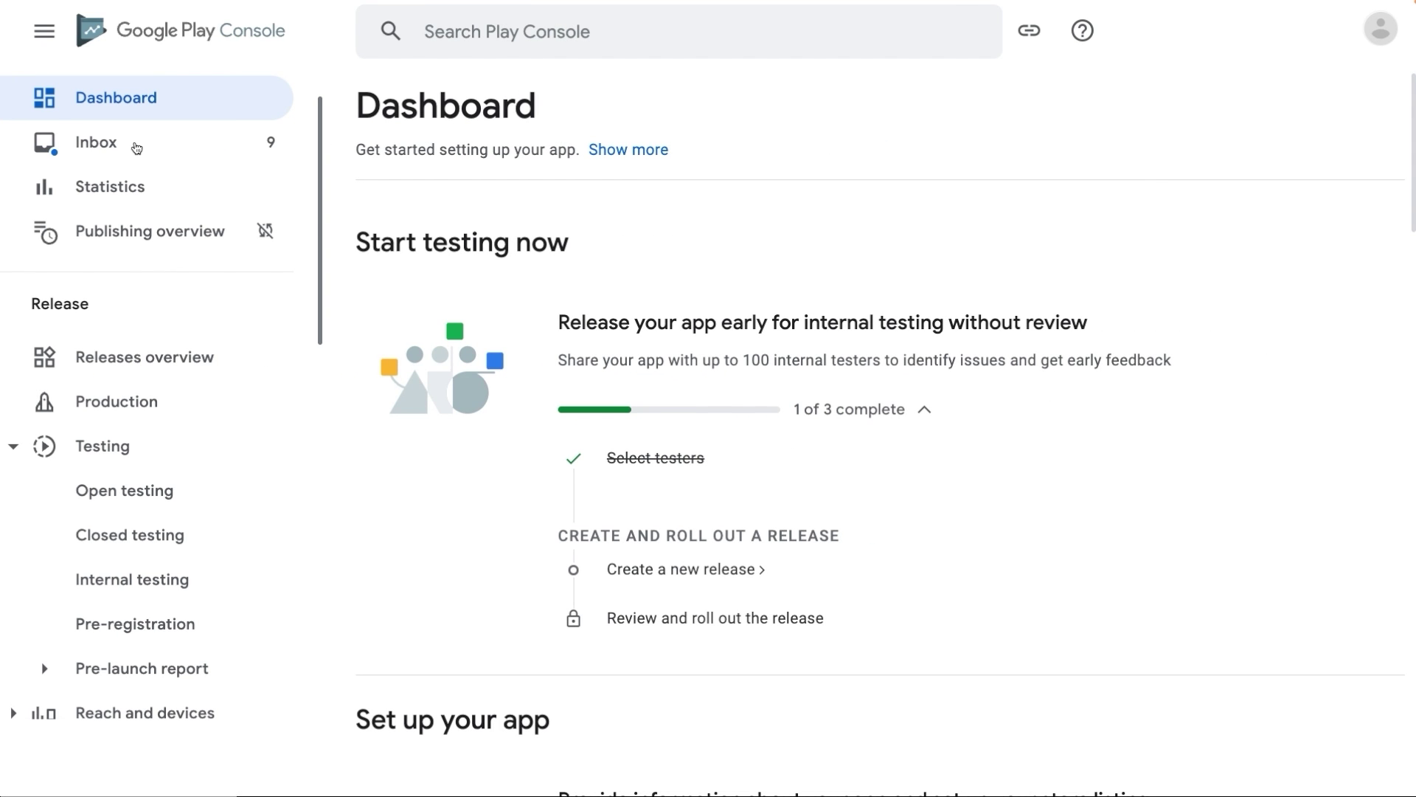
Go to the app's App content declarations page under Policy in the sidebar
{"action": "scroll", "coordinate": [100, 310], "scroll_direction": "down", "scroll_amount": 15}
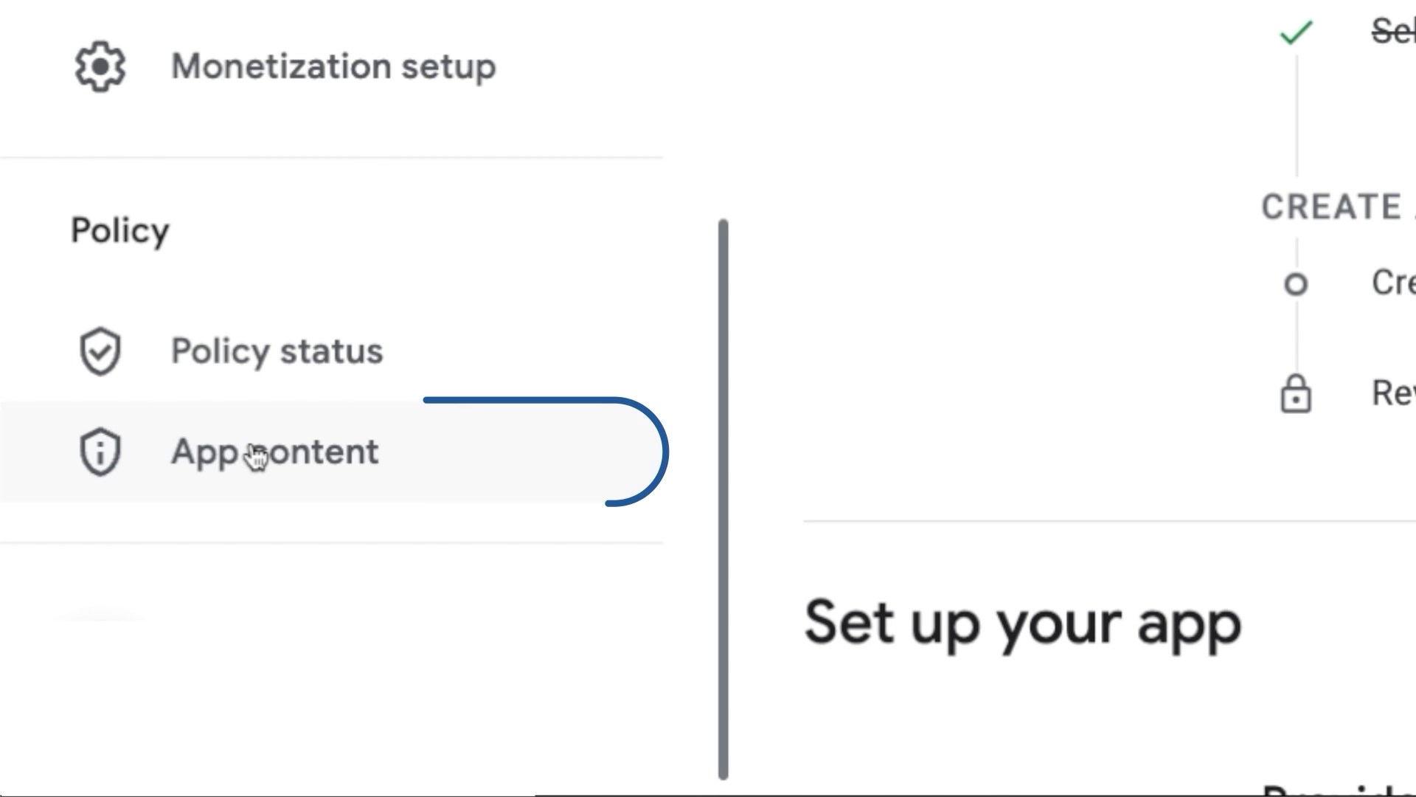
{"action": "left_click", "coordinate": [256, 456]}
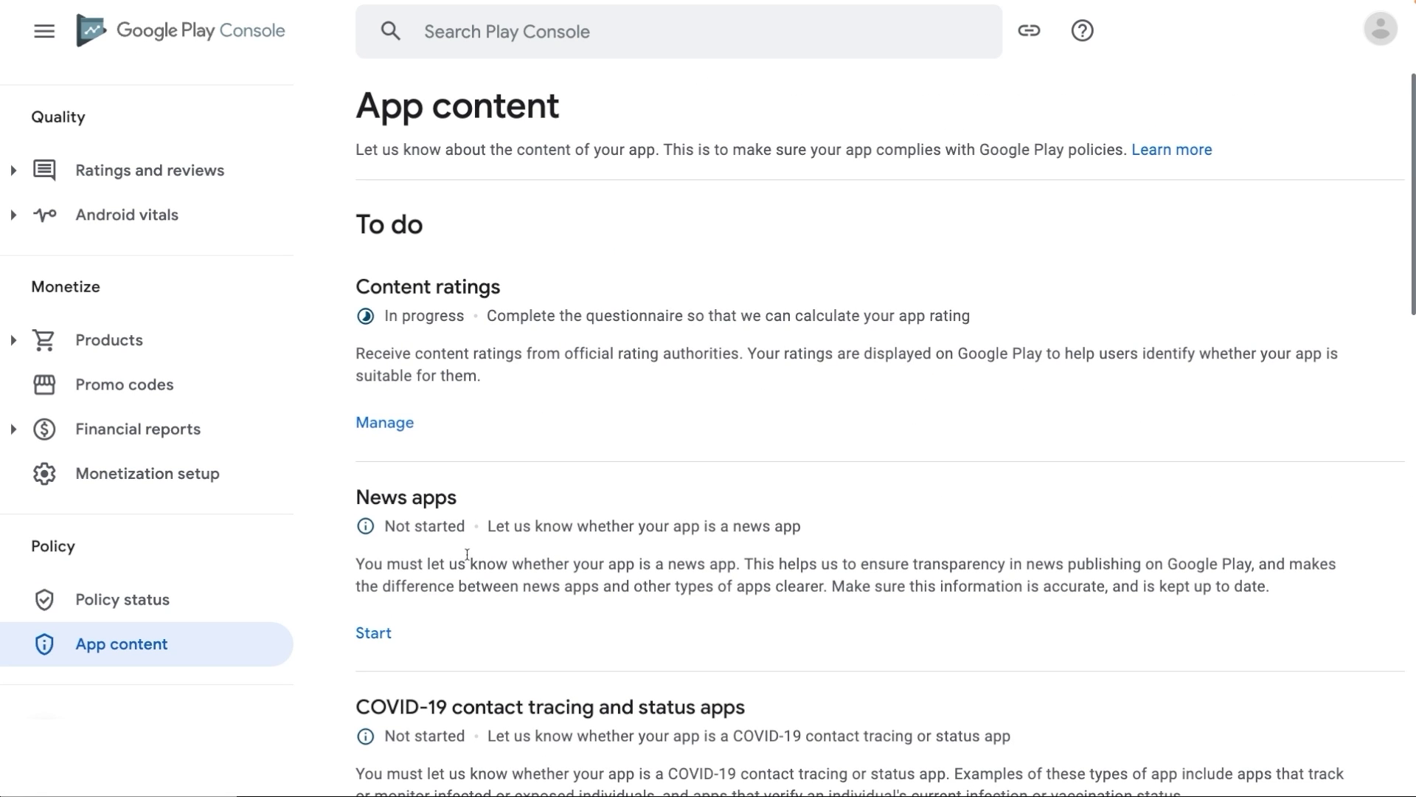
{"action": "scroll", "coordinate": [467, 553], "scroll_direction": "down", "scroll_amount": 7}
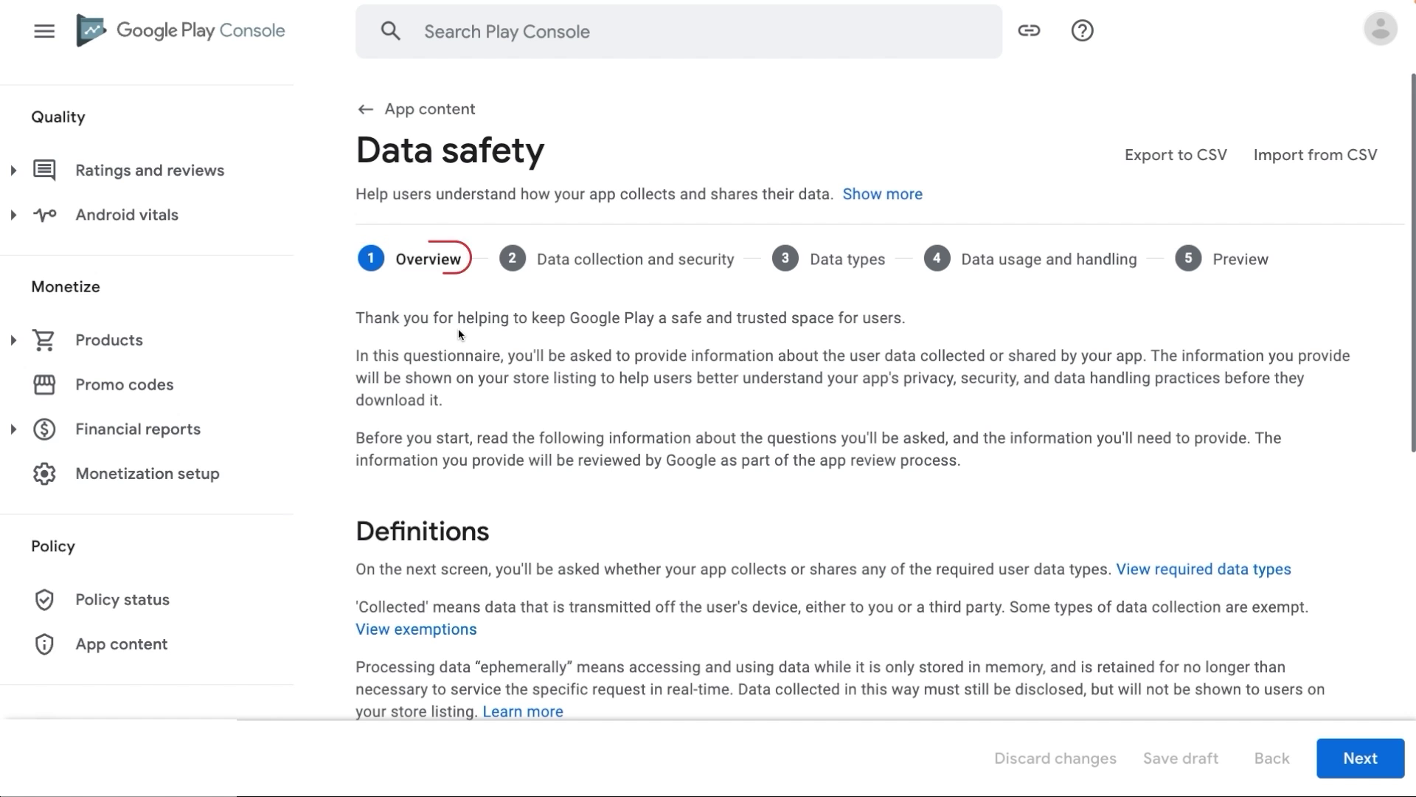
Read through the Data safety overview and advance to the Data collection and security step
{"action": "scroll", "coordinate": [474, 409], "scroll_direction": "down", "scroll_amount": 1}
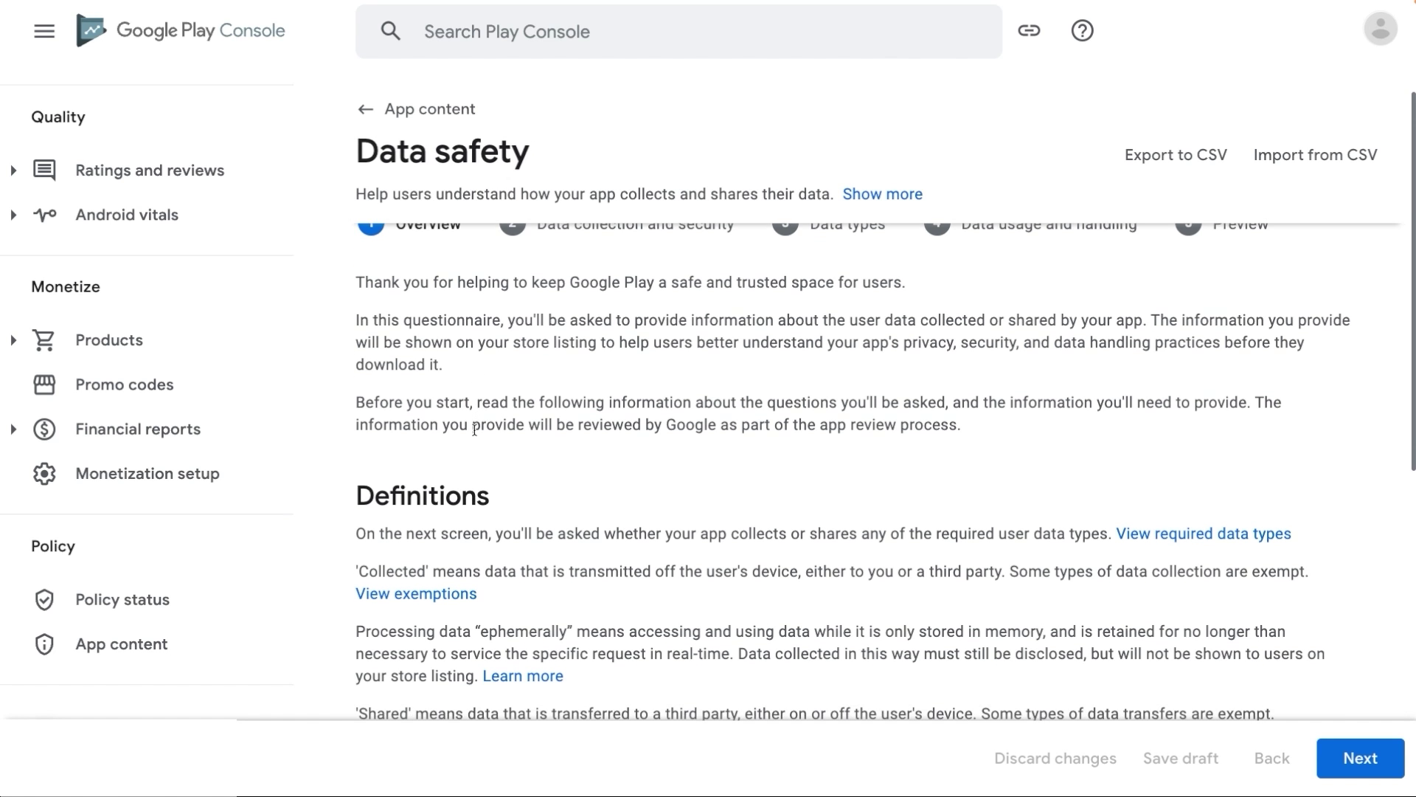
{"action": "scroll", "coordinate": [475, 434], "scroll_direction": "down", "scroll_amount": 1}
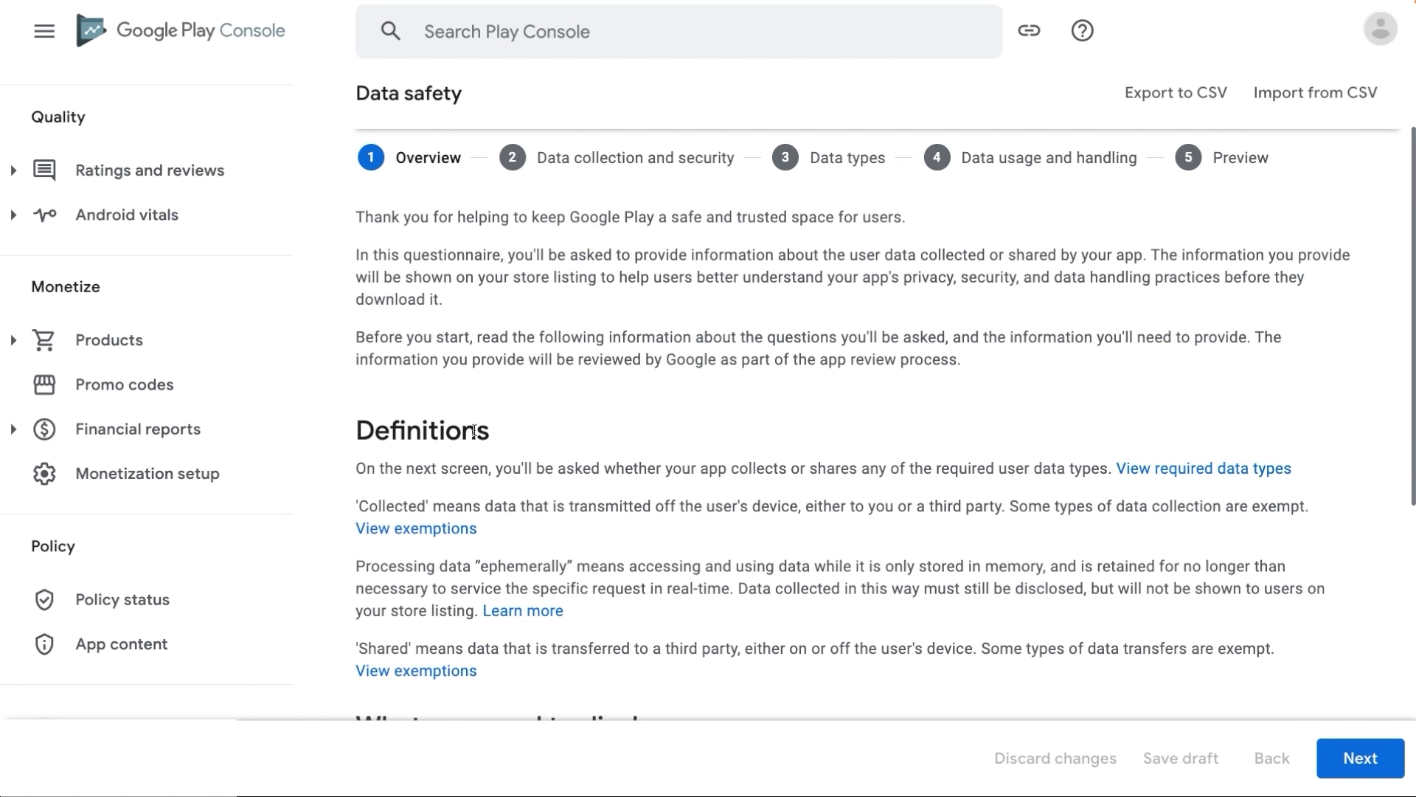
{"action": "scroll", "coordinate": [474, 430], "scroll_direction": "down", "scroll_amount": 2}
{"action": "scroll", "coordinate": [474, 433], "scroll_direction": "down", "scroll_amount": 1}
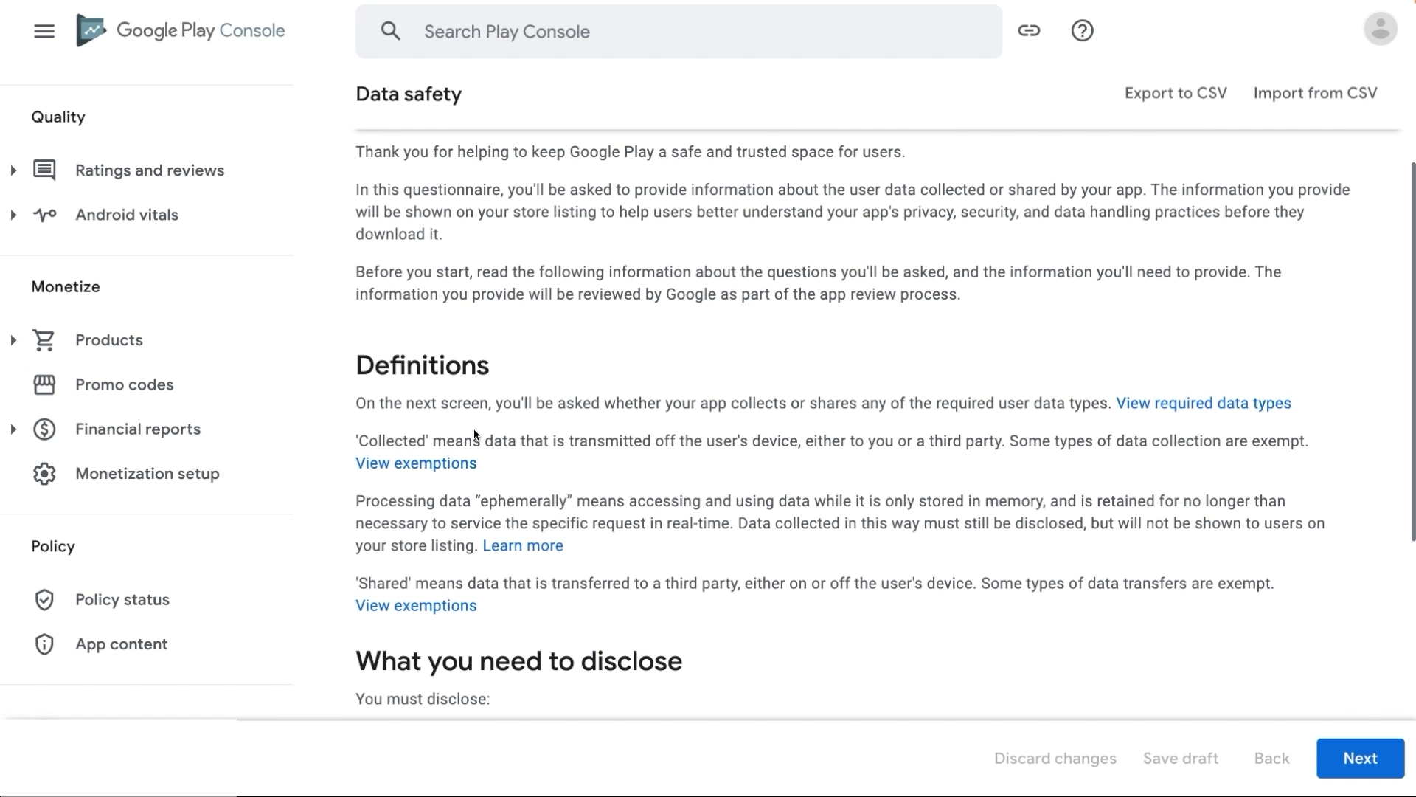
{"action": "scroll", "coordinate": [475, 433], "scroll_direction": "down", "scroll_amount": 1}
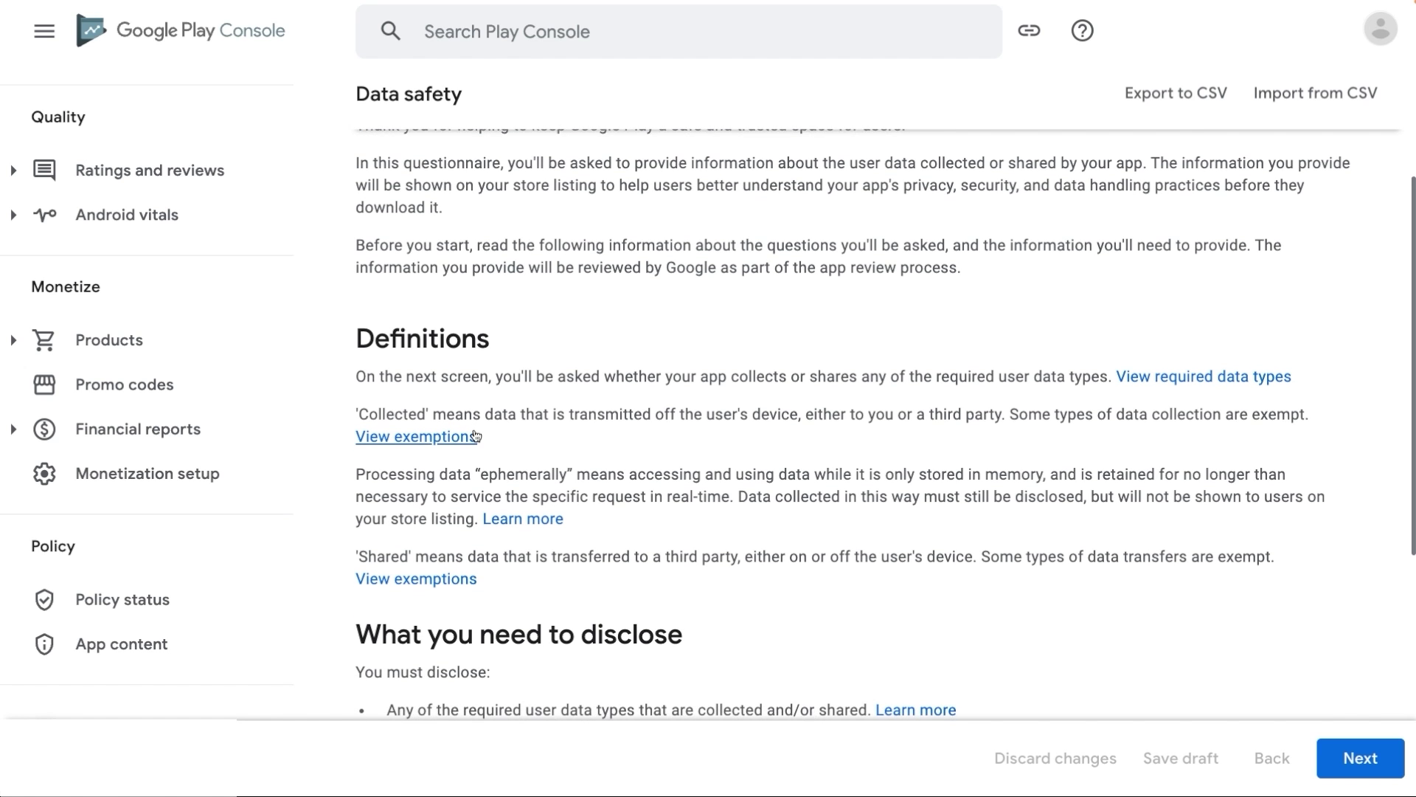
{"action": "scroll", "coordinate": [475, 434], "scroll_direction": "down", "scroll_amount": 3}
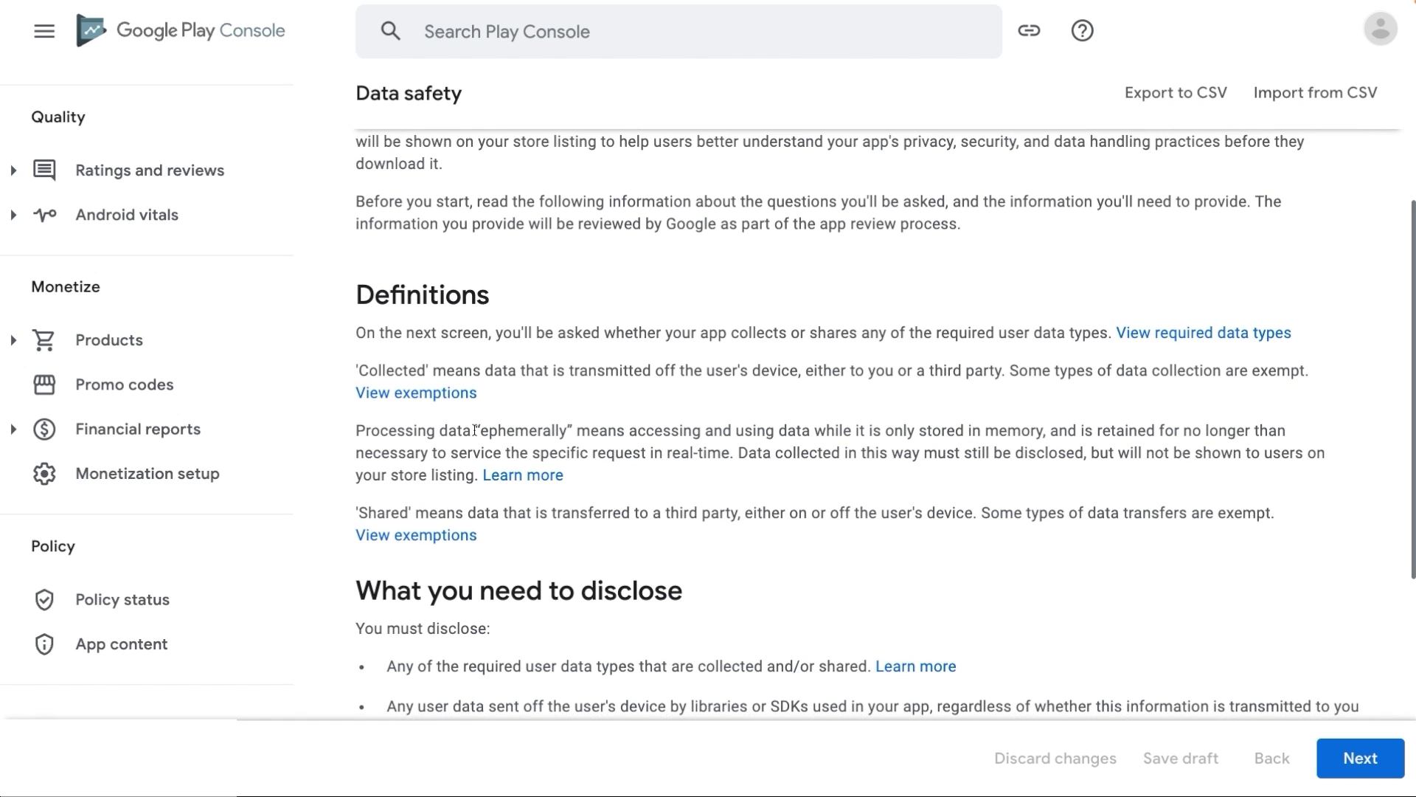
{"action": "scroll", "coordinate": [474, 430], "scroll_direction": "down", "scroll_amount": 1}
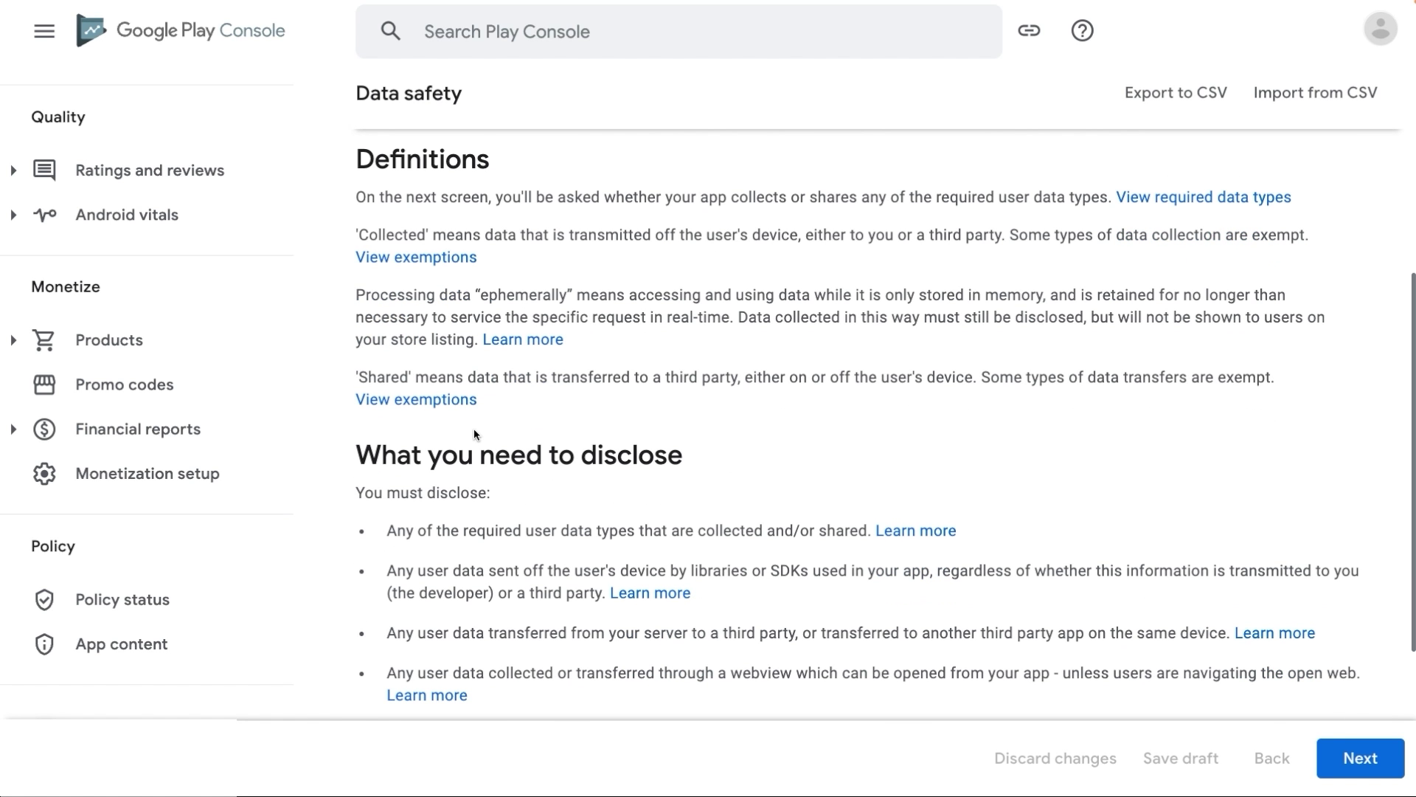
{"action": "scroll", "coordinate": [474, 434], "scroll_direction": "down", "scroll_amount": 2}
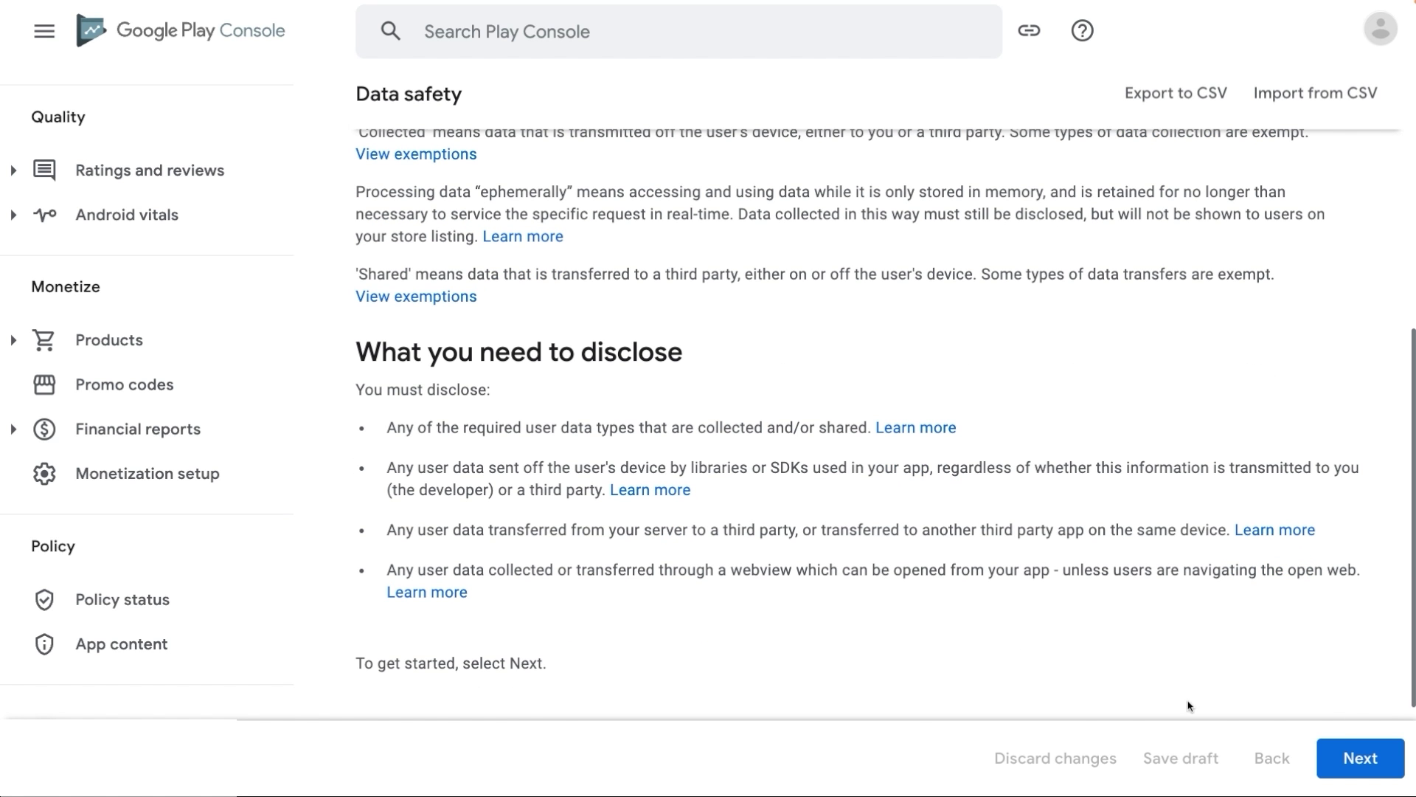
{"action": "left_click", "coordinate": [1359, 759]}
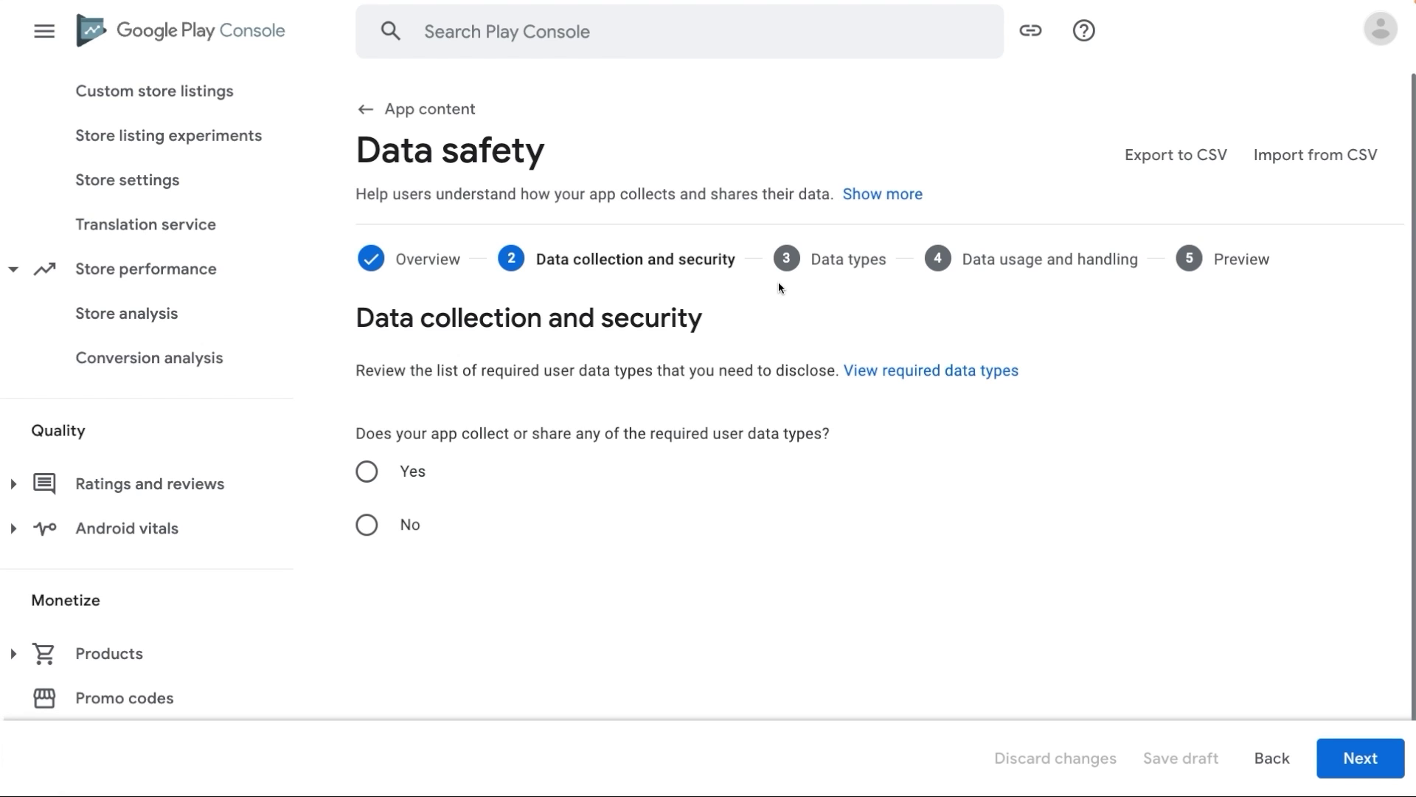
Export the form to CSV and set cell C2 to FALSE in Sheets
{"action": "left_click", "coordinate": [1179, 164]}
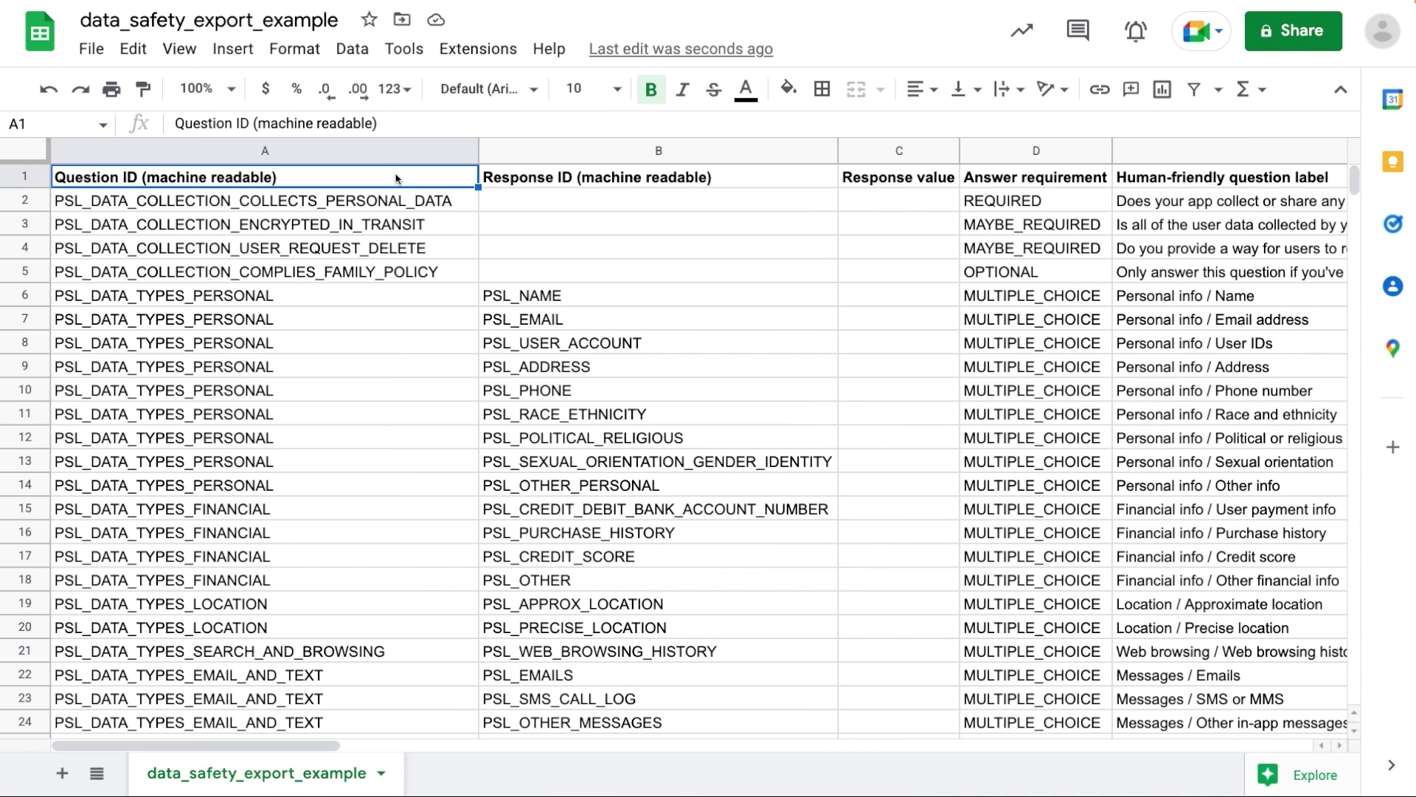
{"action": "left_click", "coordinate": [874, 200]}
{"action": "type", "text": "TRUE"}
{"action": "key", "text": "ctrl+Return"}
{"action": "type", "text": "FALSE"}
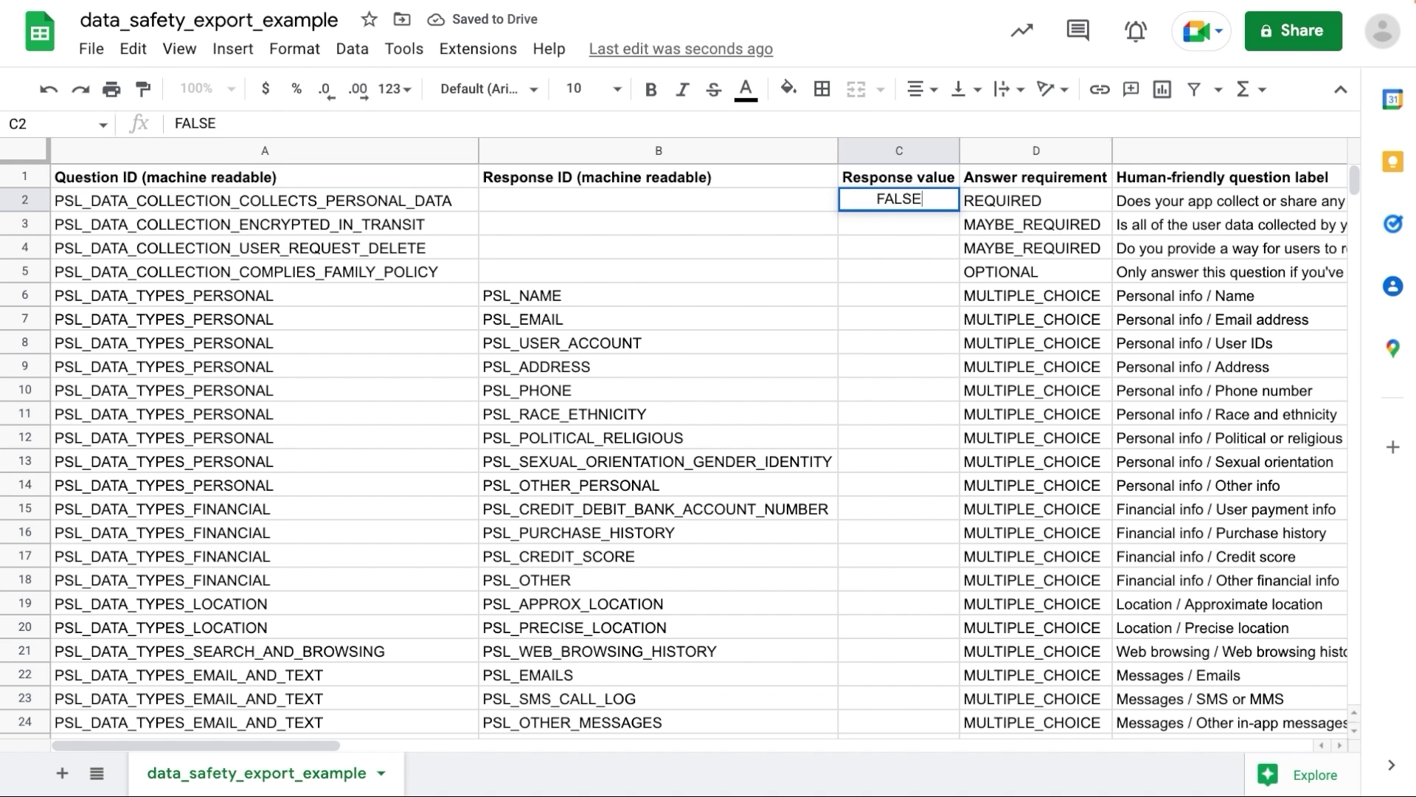
{"action": "key", "text": "ctrl+Return"}
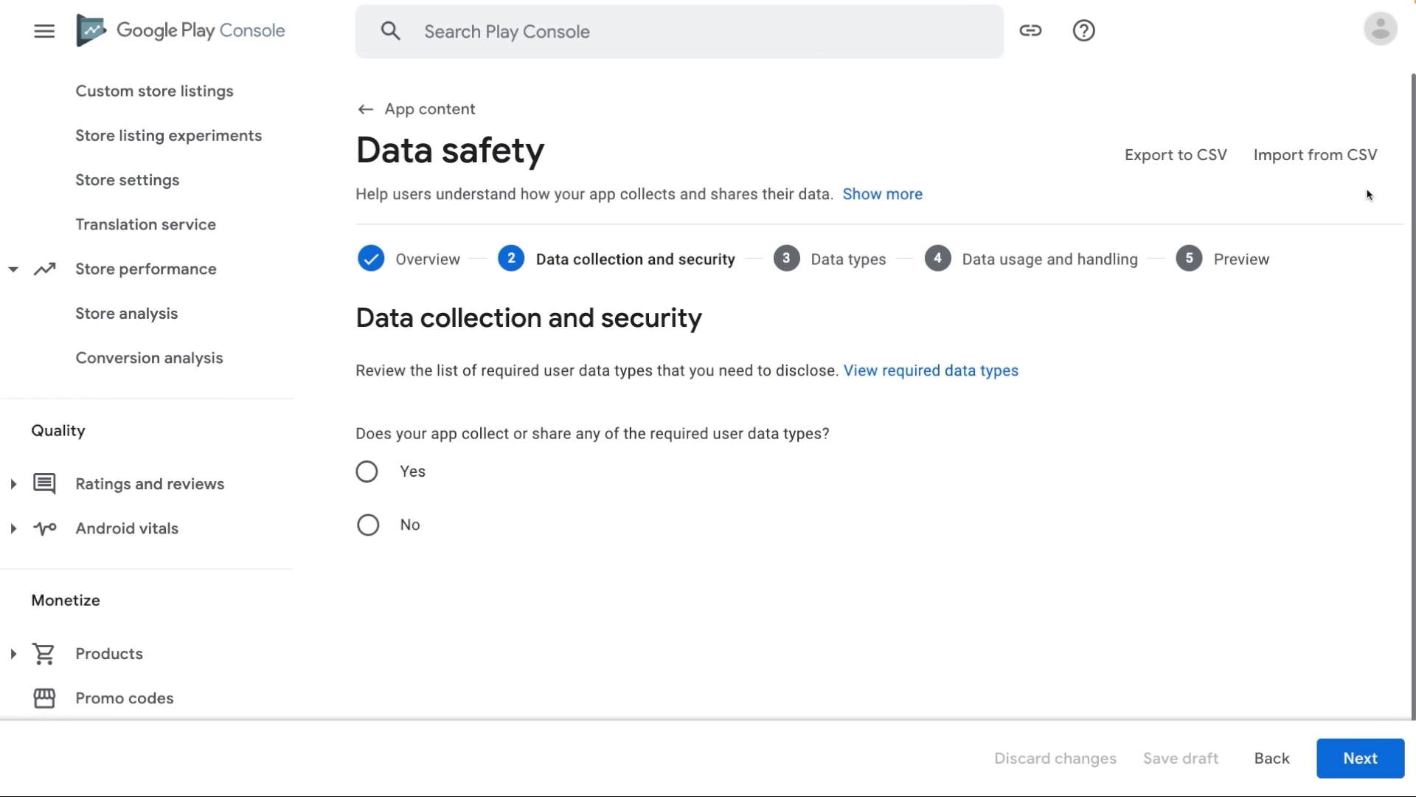
Import answers from data_safety_export_example.csv into the Data safety form
{"action": "left_click", "coordinate": [1328, 154]}
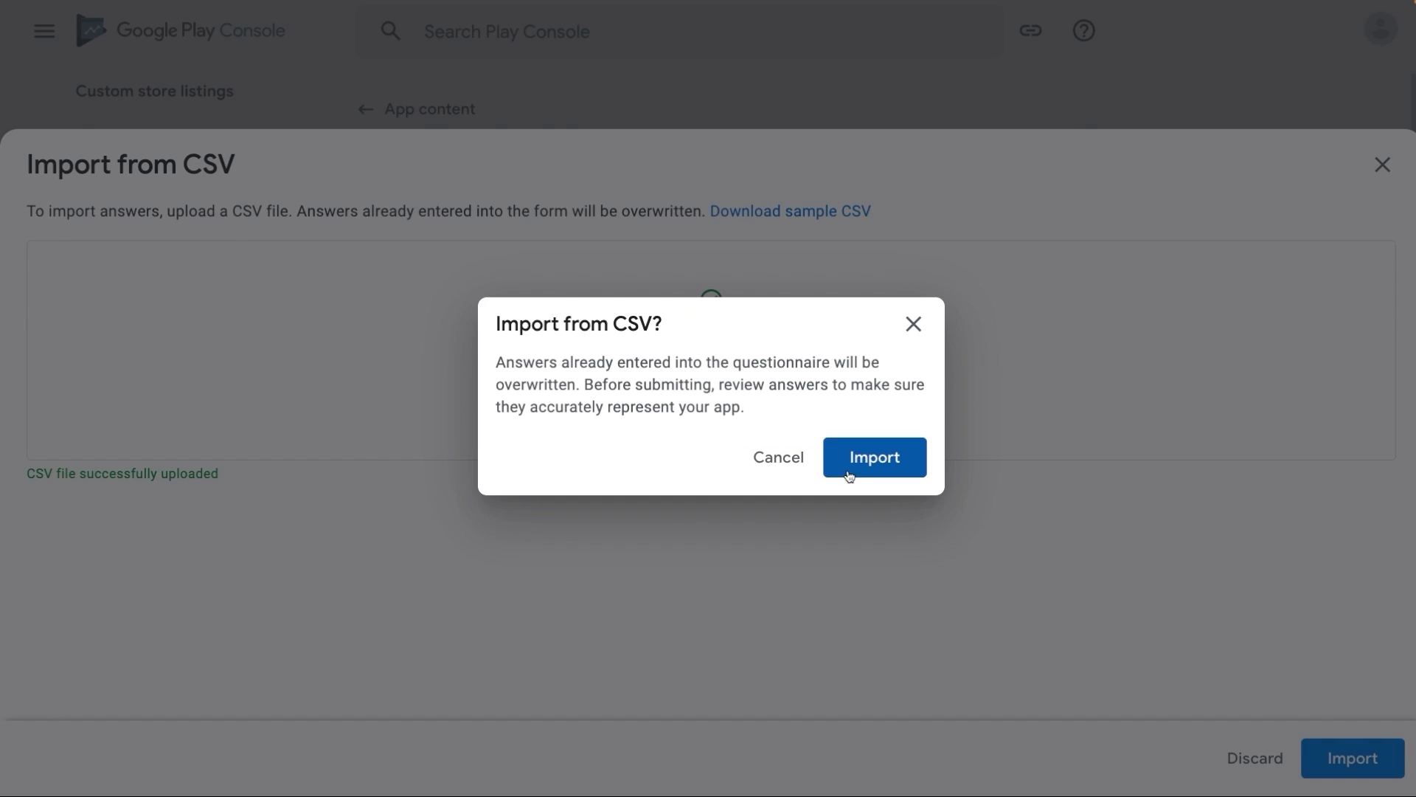
{"action": "left_click", "coordinate": [854, 470]}
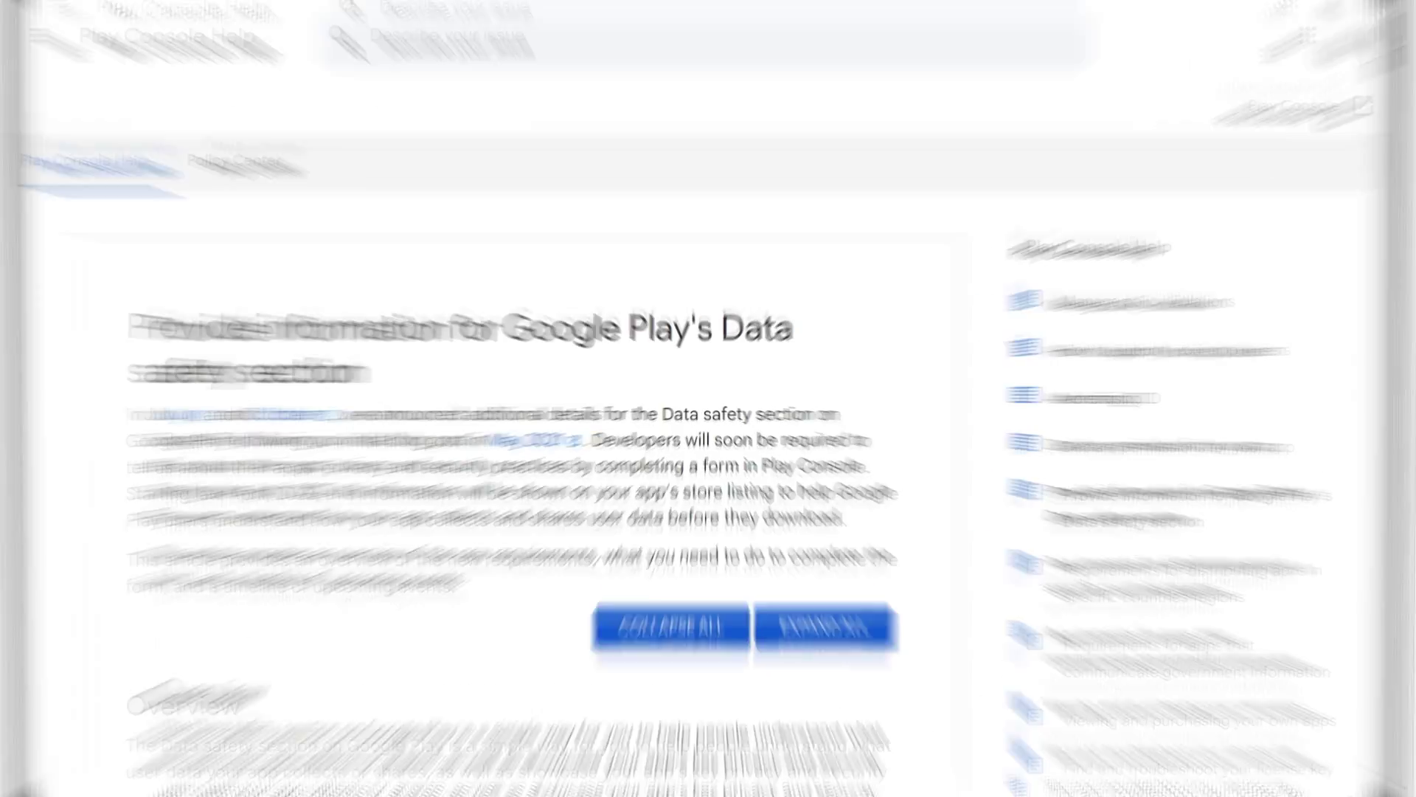
Open the required data types help article and scroll through its Data types table
{"action": "left_click_drag", "start_coordinate": [1407, 37], "coordinate": [1409, 470]}
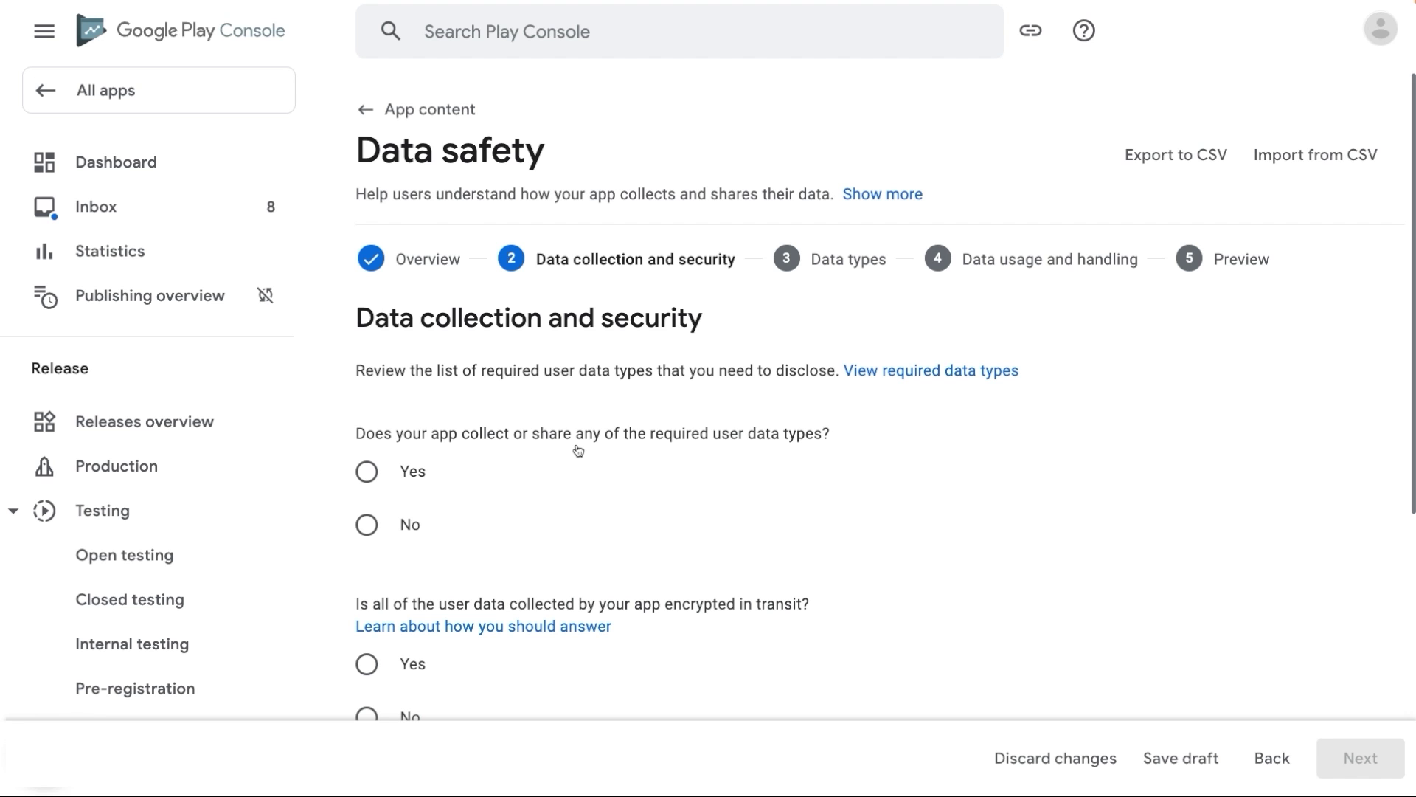
{"action": "left_click", "coordinate": [856, 370]}
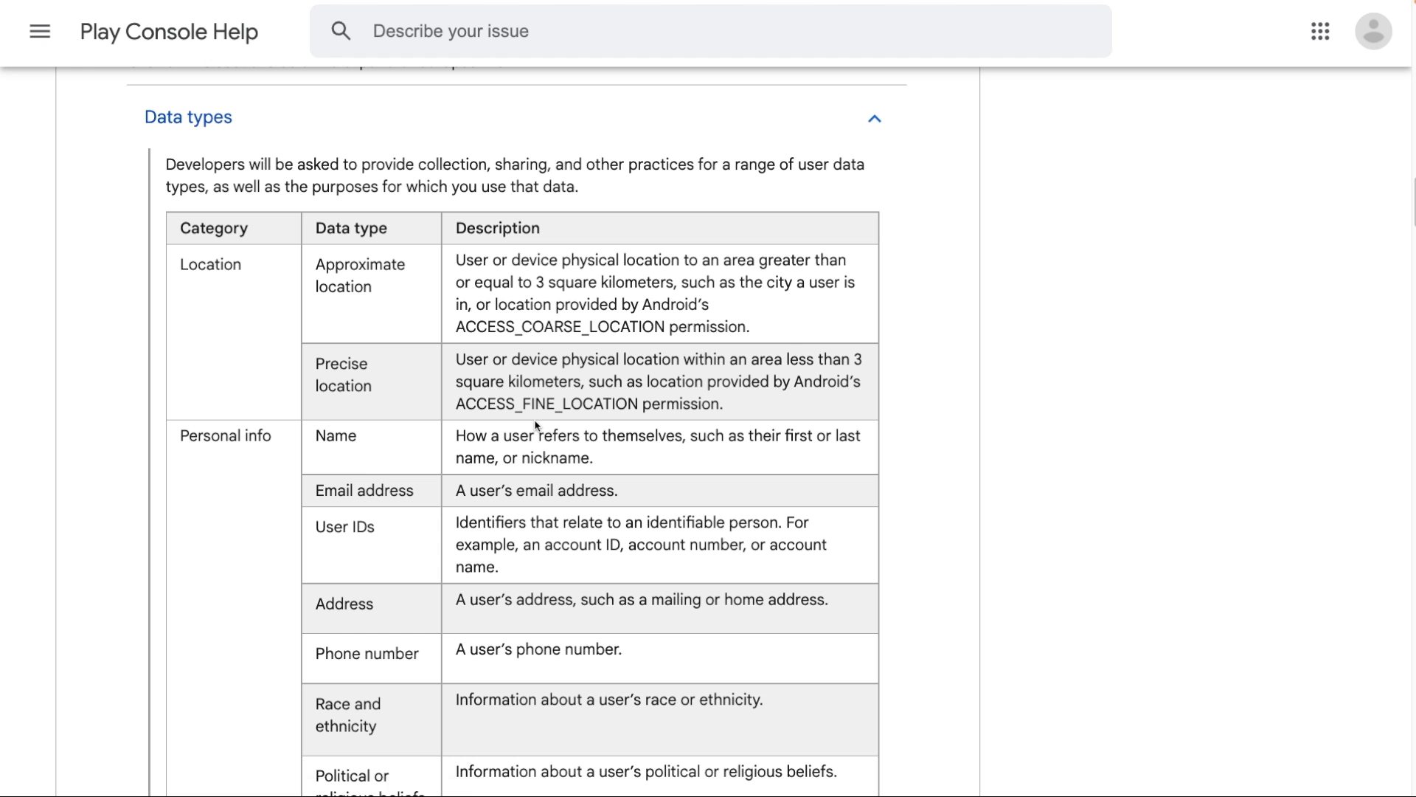
{"action": "scroll", "coordinate": [536, 425], "scroll_direction": "down", "scroll_amount": 2}
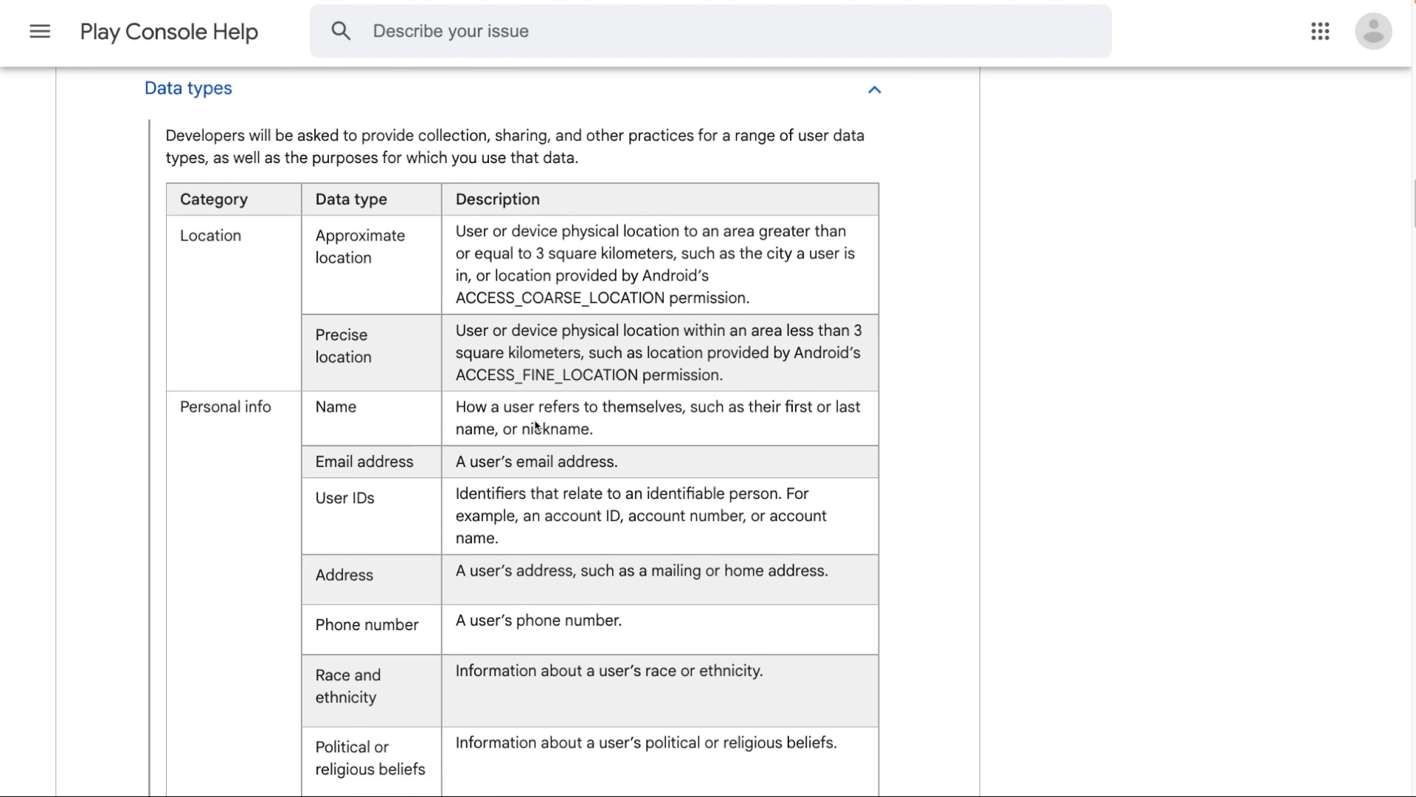
{"action": "scroll", "coordinate": [536, 425], "scroll_direction": "down", "scroll_amount": 10}
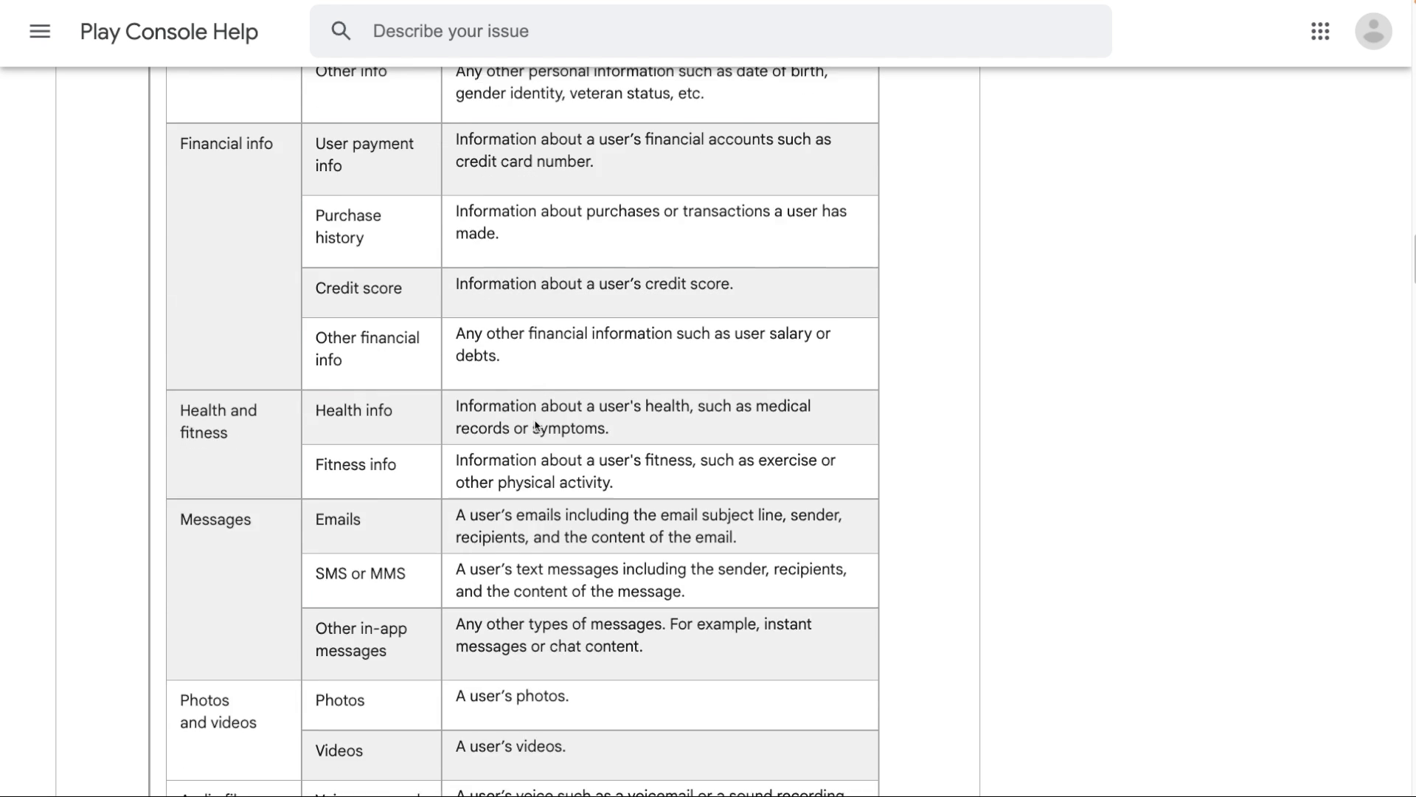
{"action": "scroll", "coordinate": [536, 426], "scroll_direction": "down", "scroll_amount": 15}
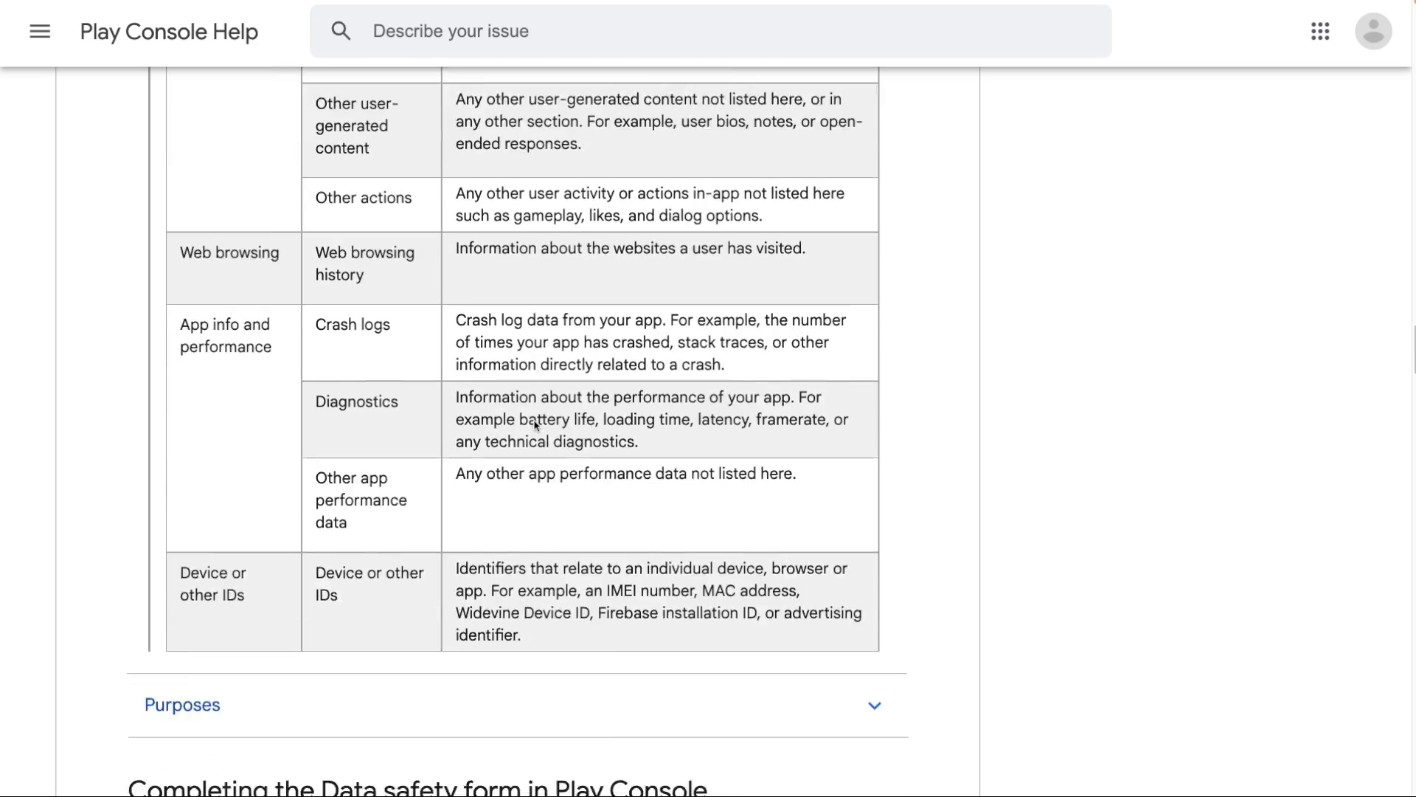
{"action": "scroll", "coordinate": [535, 426], "scroll_direction": "down", "scroll_amount": 3}
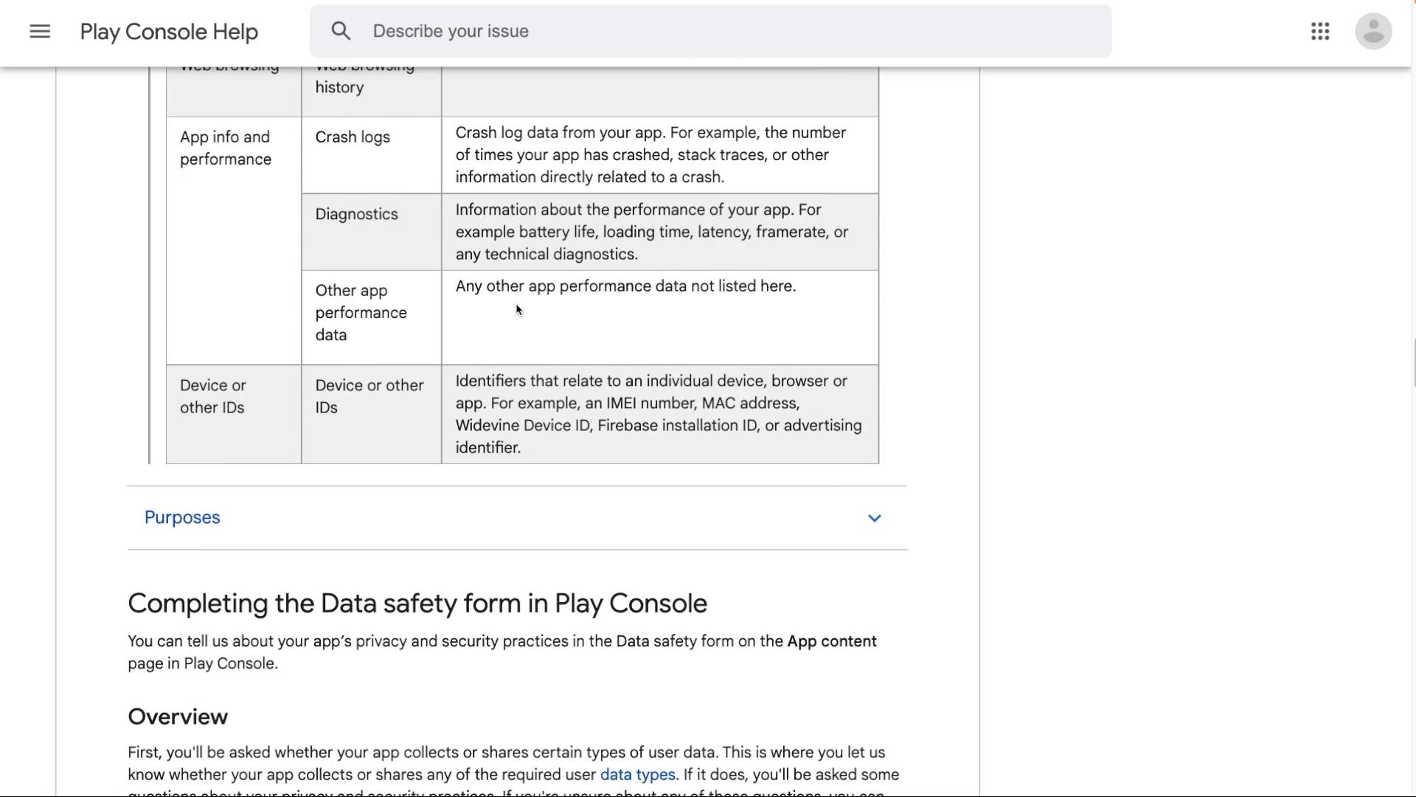
{"action": "scroll", "coordinate": [518, 309], "scroll_direction": "up", "scroll_amount": 20}
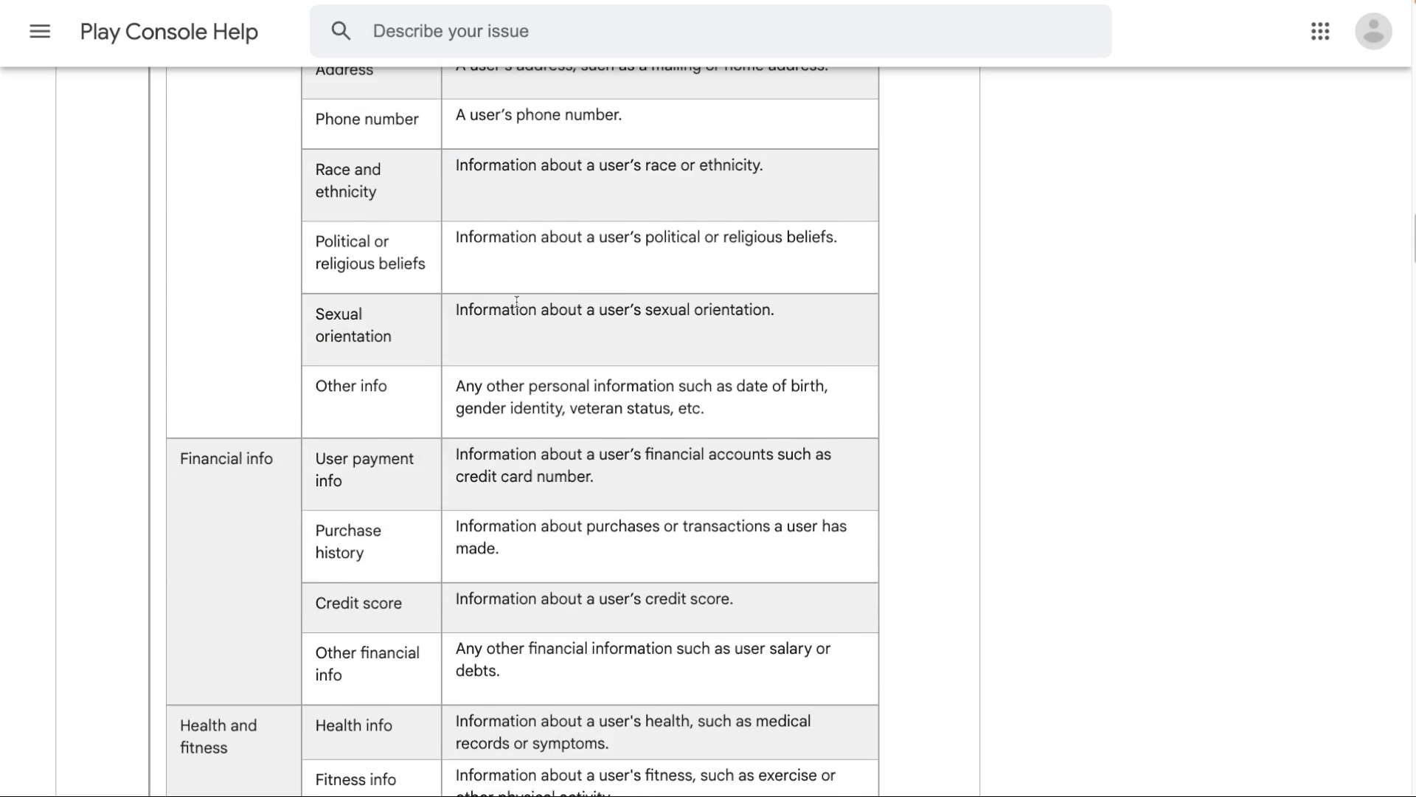
{"action": "scroll", "coordinate": [516, 301], "scroll_direction": "up", "scroll_amount": 20}
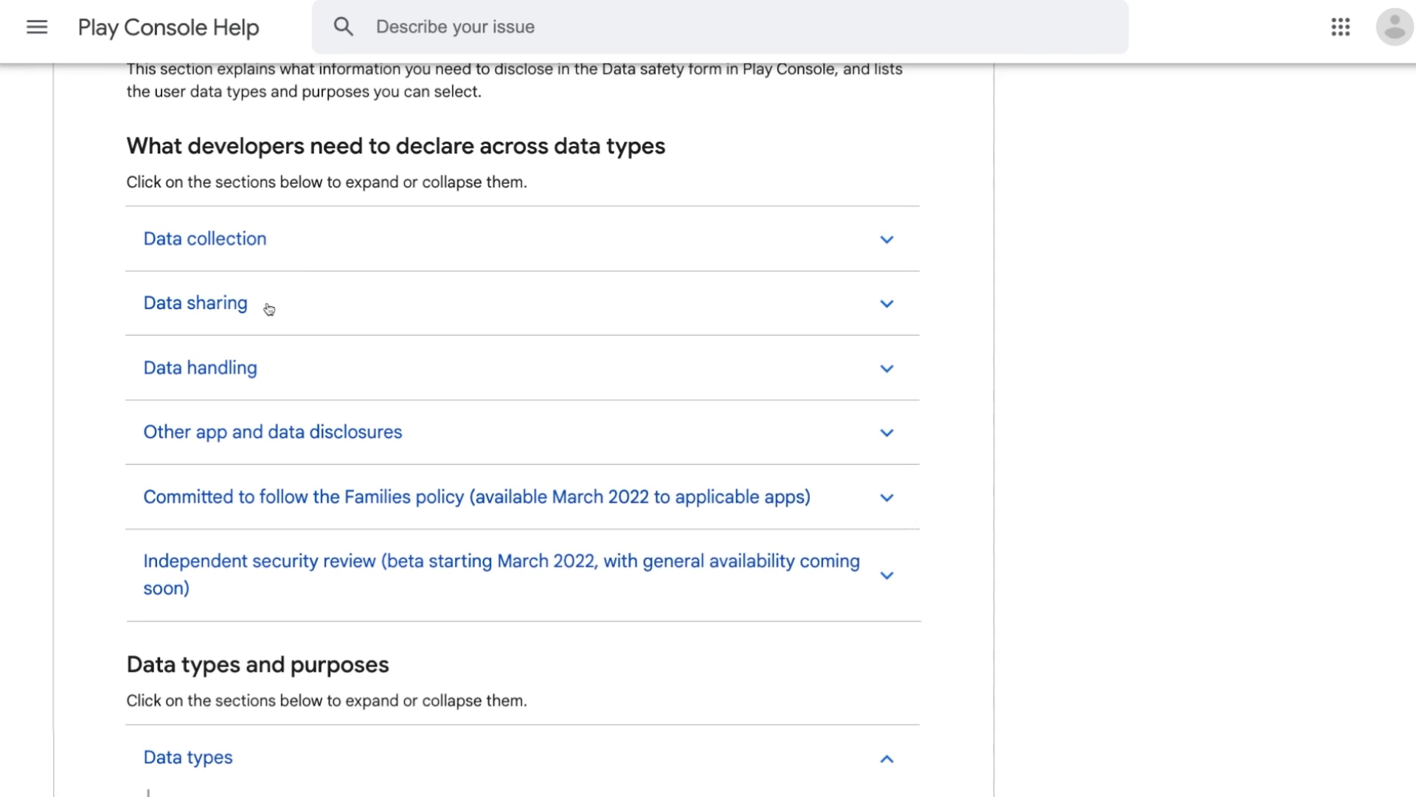
Expand and read the Data collection guidelines in the help article
{"action": "left_click", "coordinate": [309, 242]}
{"action": "scroll", "coordinate": [299, 236], "scroll_direction": "down", "scroll_amount": 2}
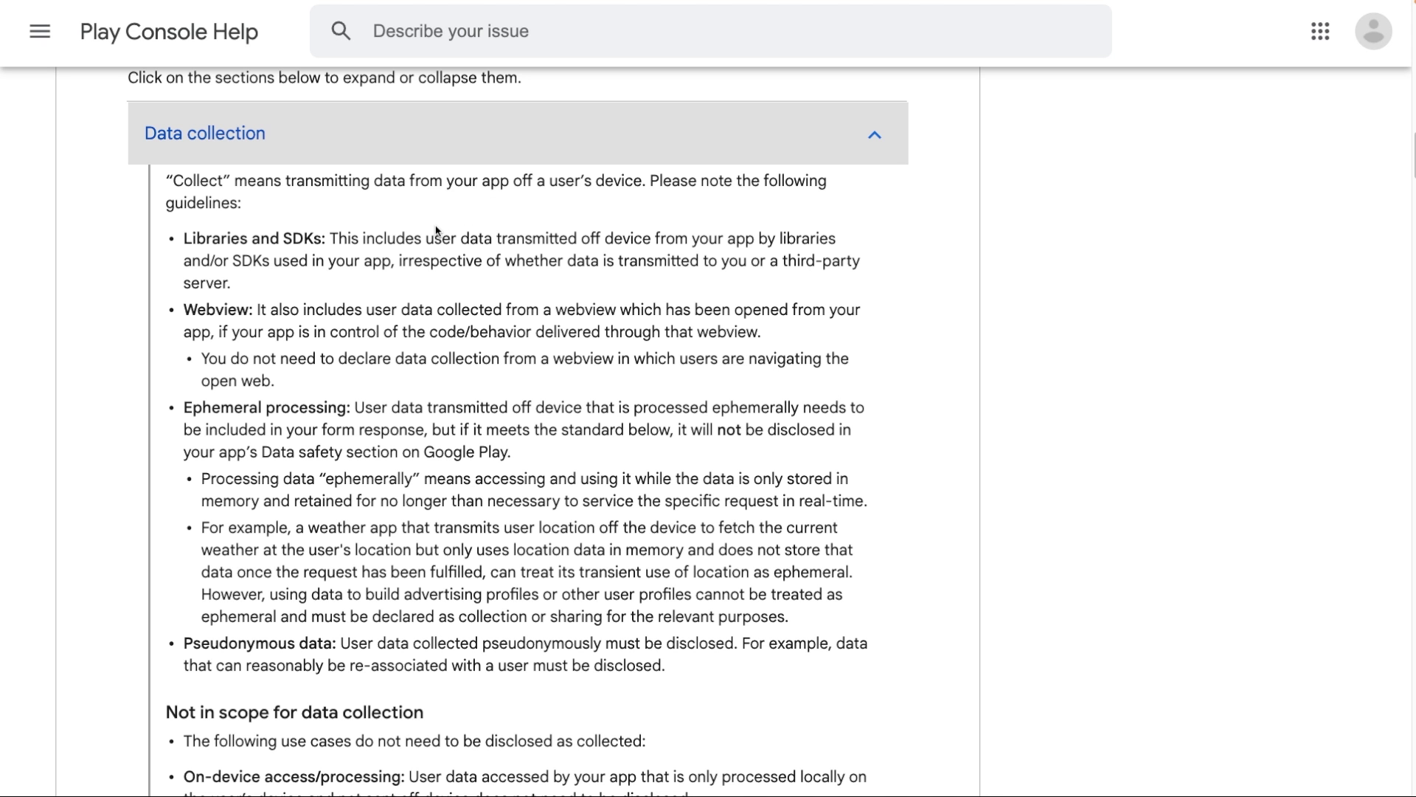
{"action": "scroll", "coordinate": [485, 437], "scroll_direction": "down", "scroll_amount": 5}
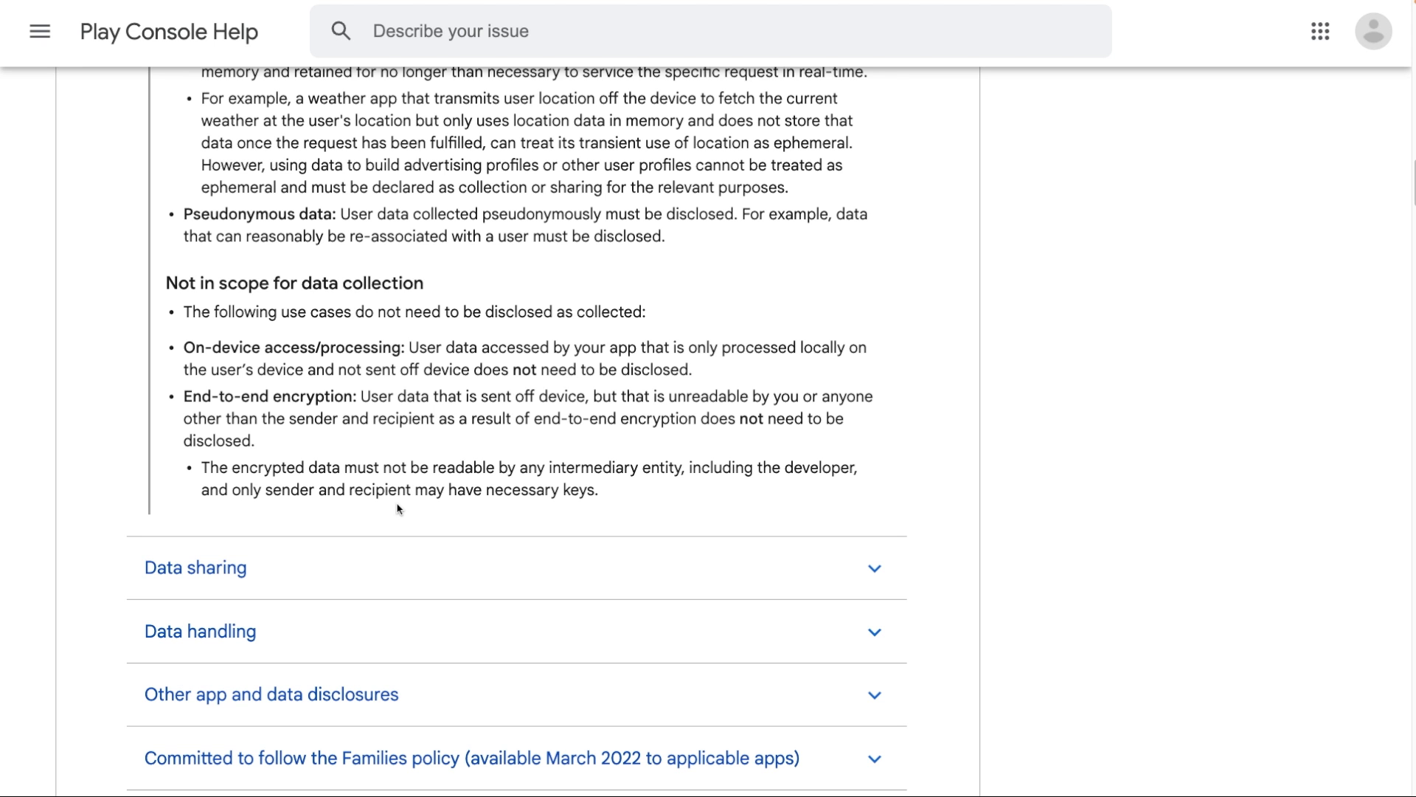
Expand the Data sharing guidelines and review its definitions and exemptions
{"action": "left_click", "coordinate": [380, 565]}
{"action": "scroll", "coordinate": [411, 428], "scroll_direction": "down", "scroll_amount": 4}
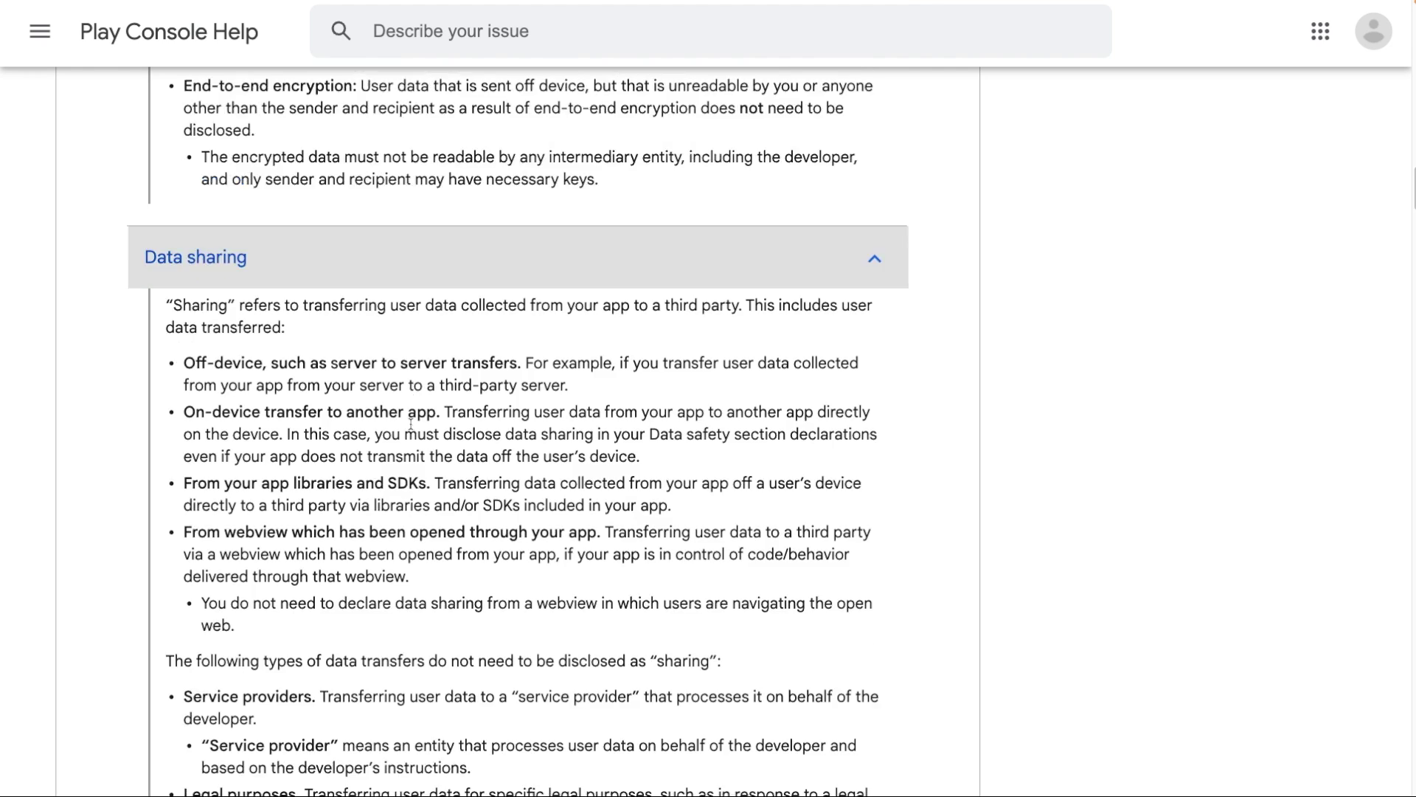
{"action": "scroll", "coordinate": [411, 424], "scroll_direction": "down", "scroll_amount": 2}
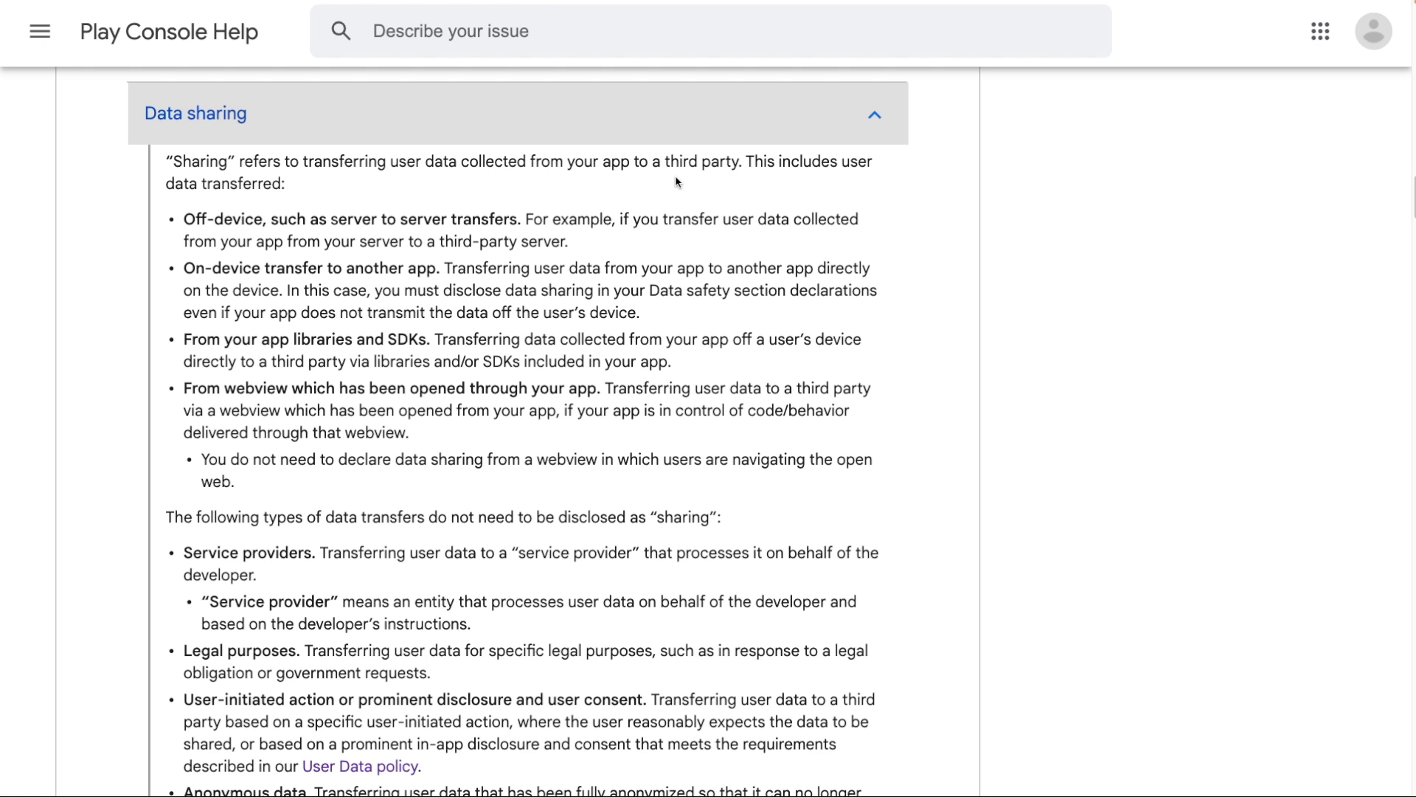
{"action": "scroll", "coordinate": [583, 229], "scroll_direction": "down", "scroll_amount": 3}
{"action": "scroll", "coordinate": [585, 241], "scroll_direction": "down", "scroll_amount": 2}
{"action": "scroll", "coordinate": [351, 489], "scroll_direction": "down", "scroll_amount": 1}
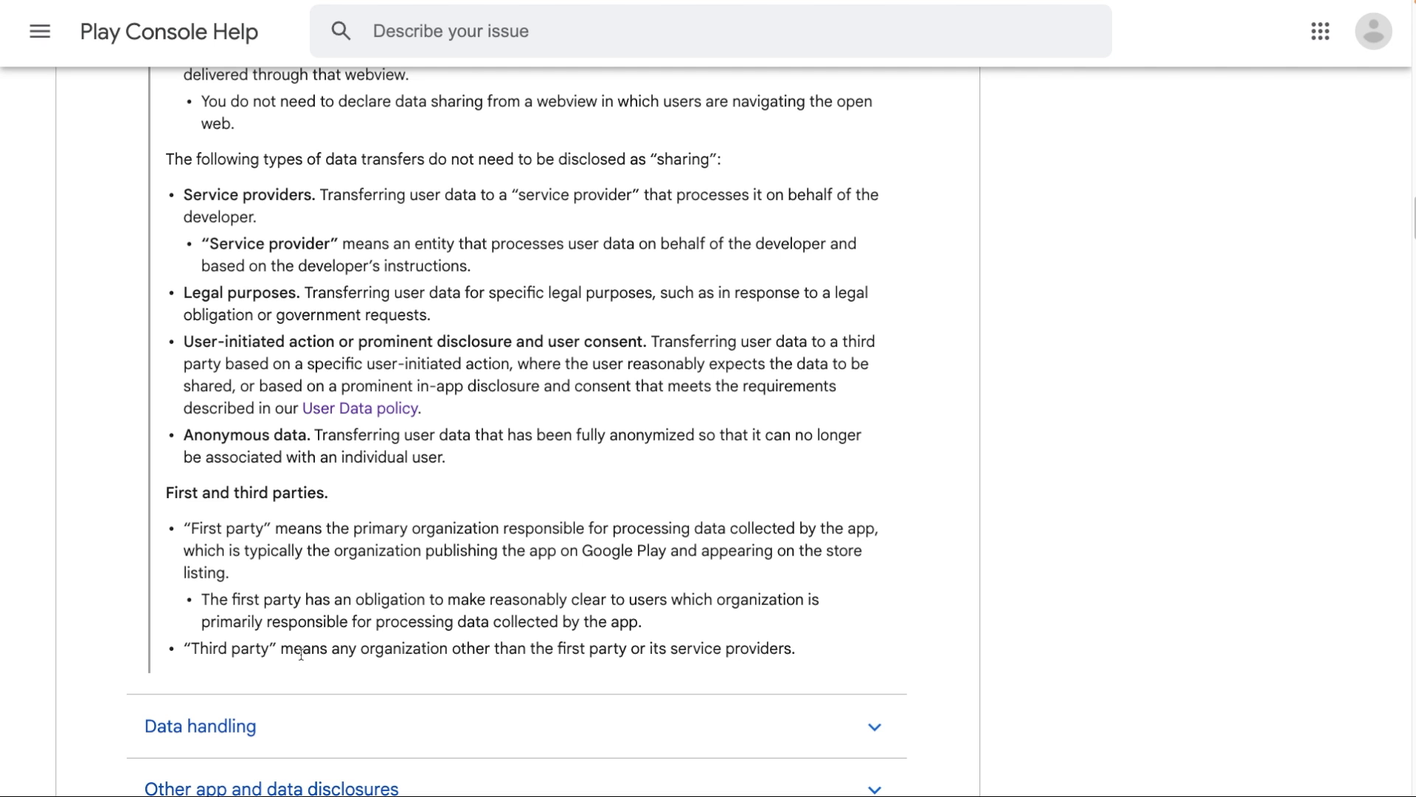
{"action": "scroll", "coordinate": [456, 312], "scroll_direction": "up", "scroll_amount": 3}
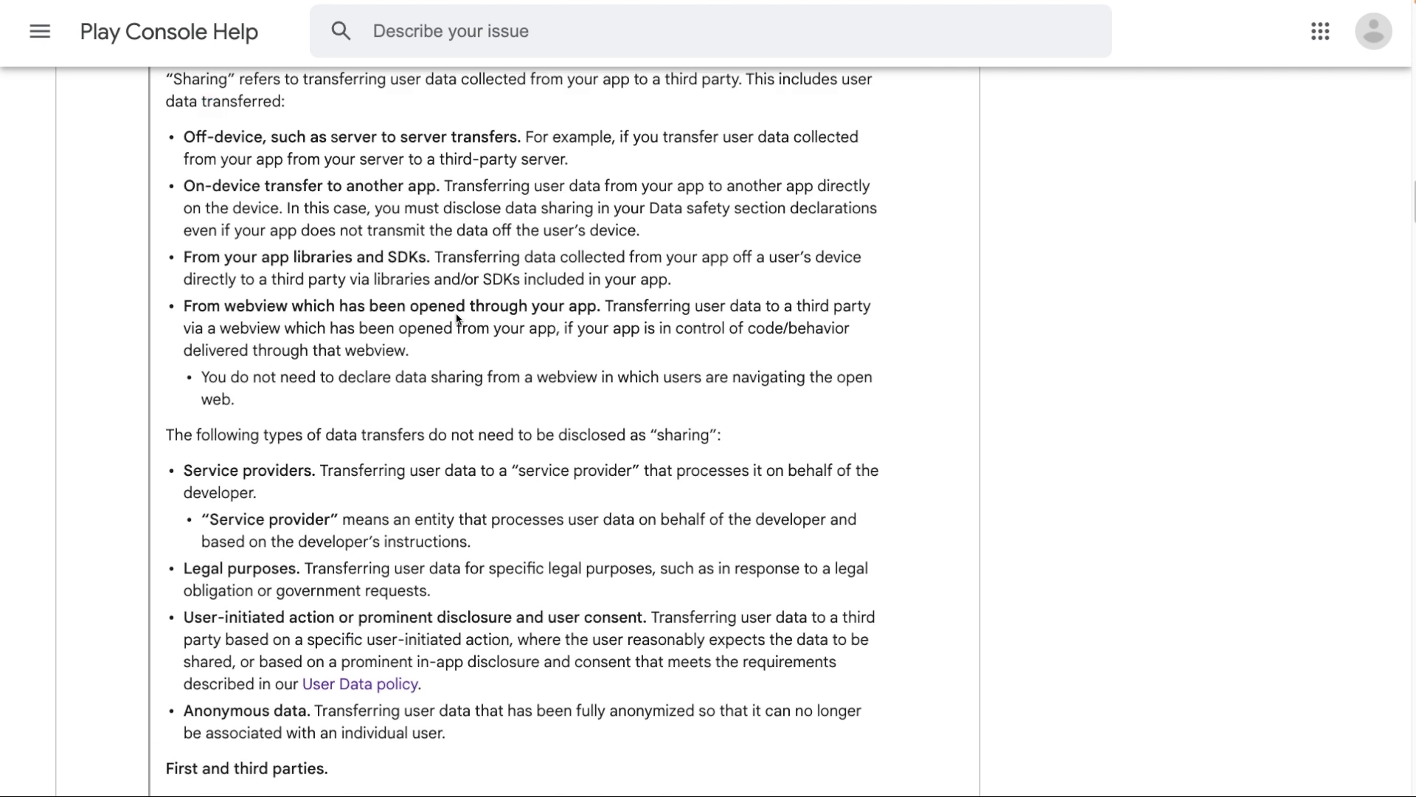
{"action": "scroll", "coordinate": [457, 319], "scroll_direction": "up", "scroll_amount": 1}
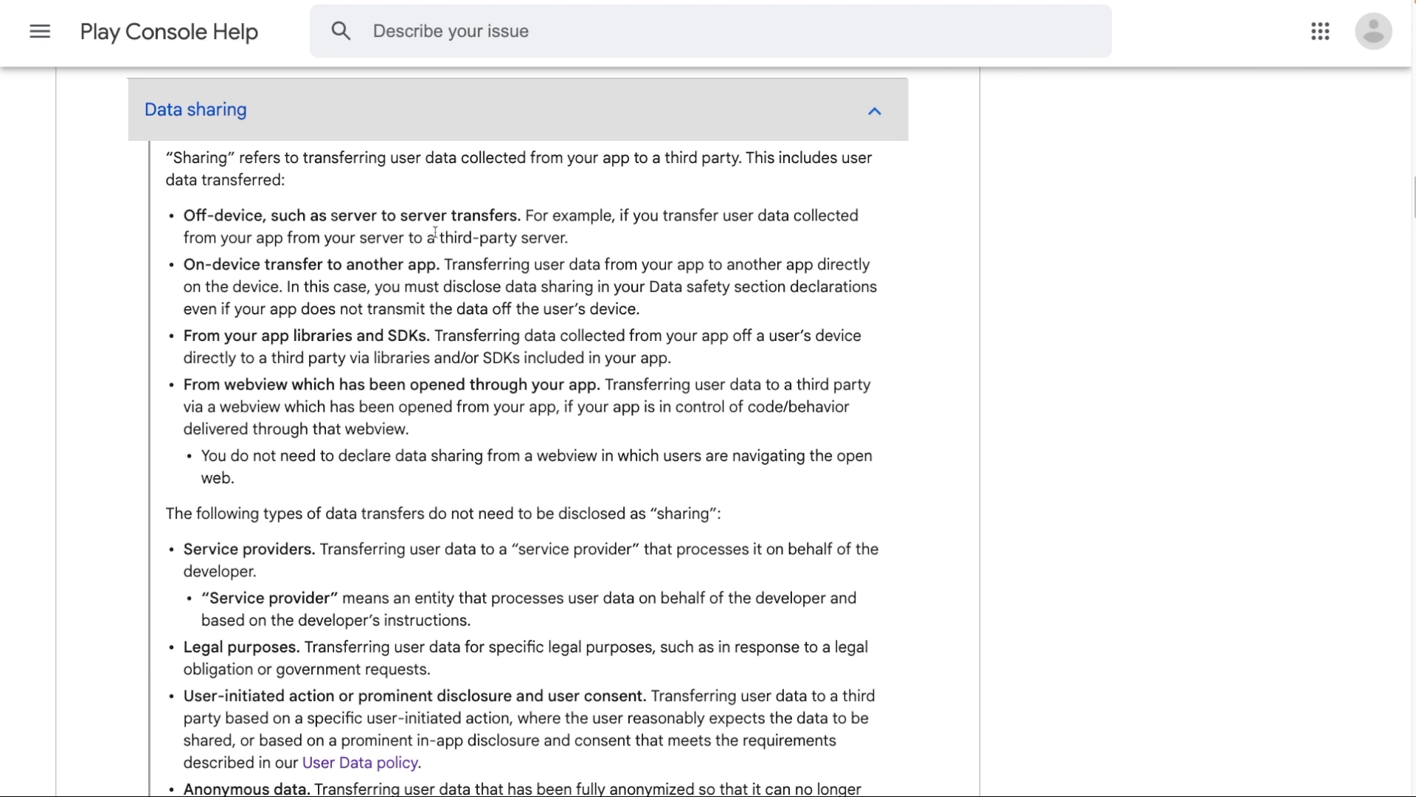
{"action": "scroll", "coordinate": [432, 449], "scroll_direction": "down", "scroll_amount": 2}
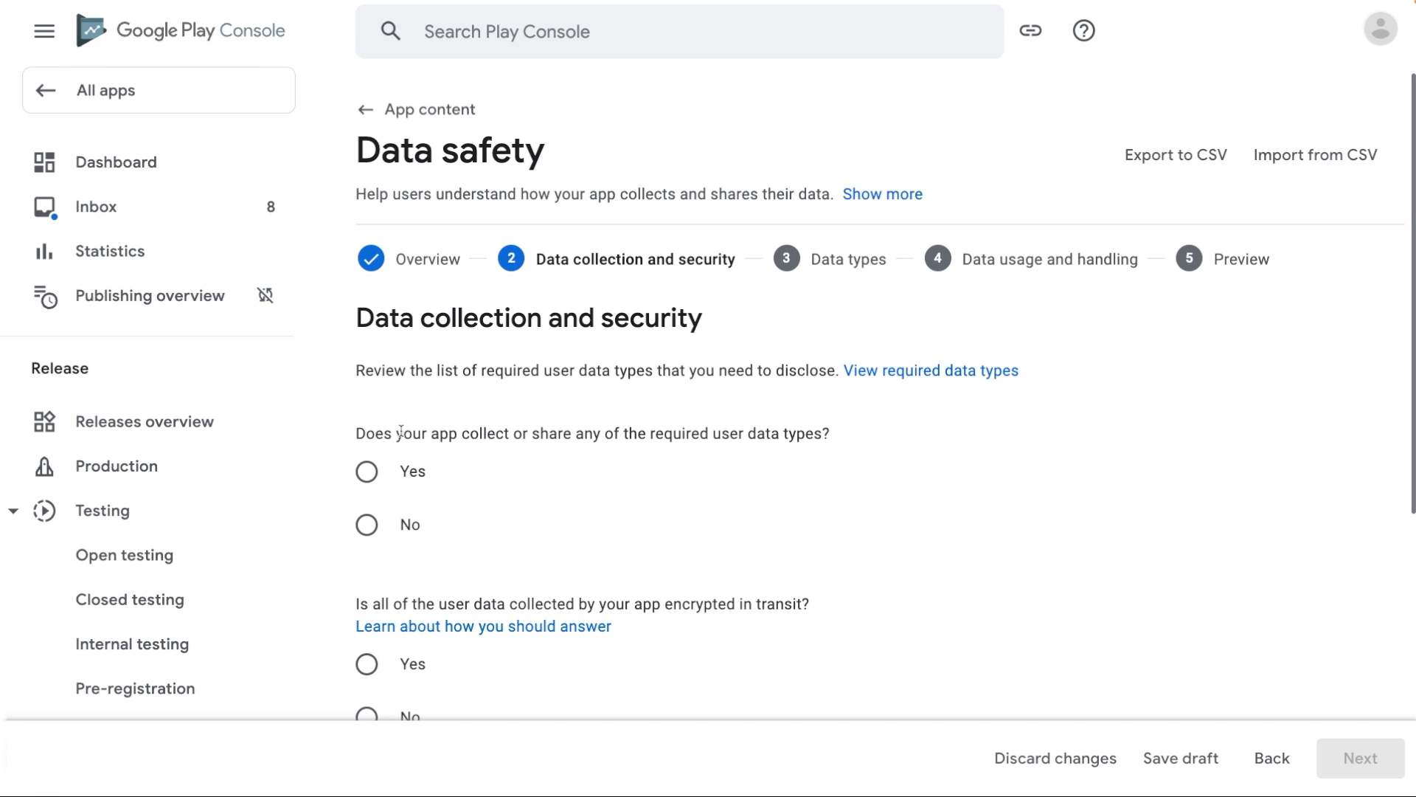
Answer Yes to collecting or sharing required user data, revealing the encryption and deletion questions
{"action": "left_click", "coordinate": [365, 472]}
{"action": "left_click", "coordinate": [367, 525]}
{"action": "left_click", "coordinate": [1360, 756]}
{"action": "scroll", "coordinate": [537, 410], "scroll_direction": "down", "scroll_amount": 2}
{"action": "scroll", "coordinate": [536, 414], "scroll_direction": "down", "scroll_amount": 4}
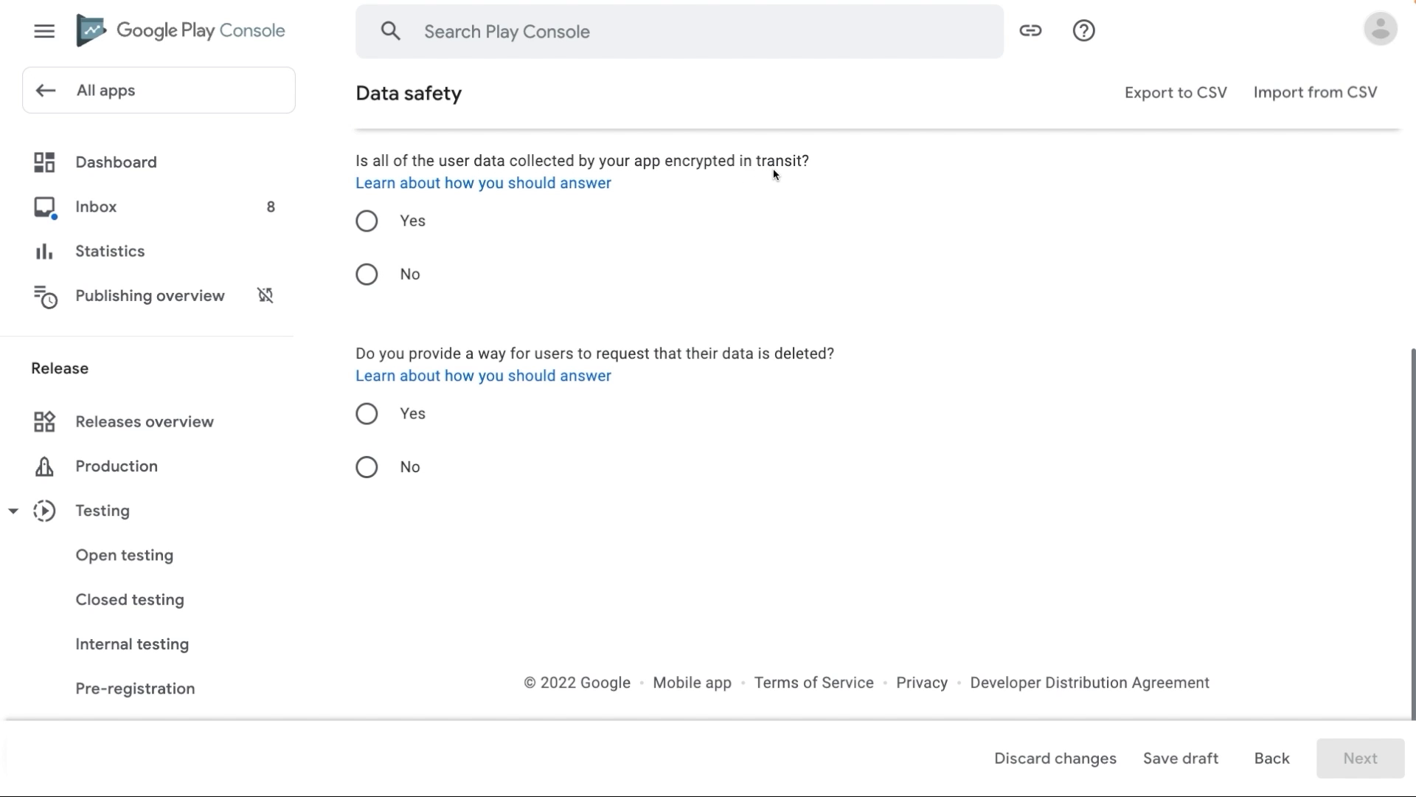
Review the answering guidance and answer No to encrypting data in transit
{"action": "left_click", "coordinate": [475, 189]}
{"action": "left_click", "coordinate": [367, 221]}
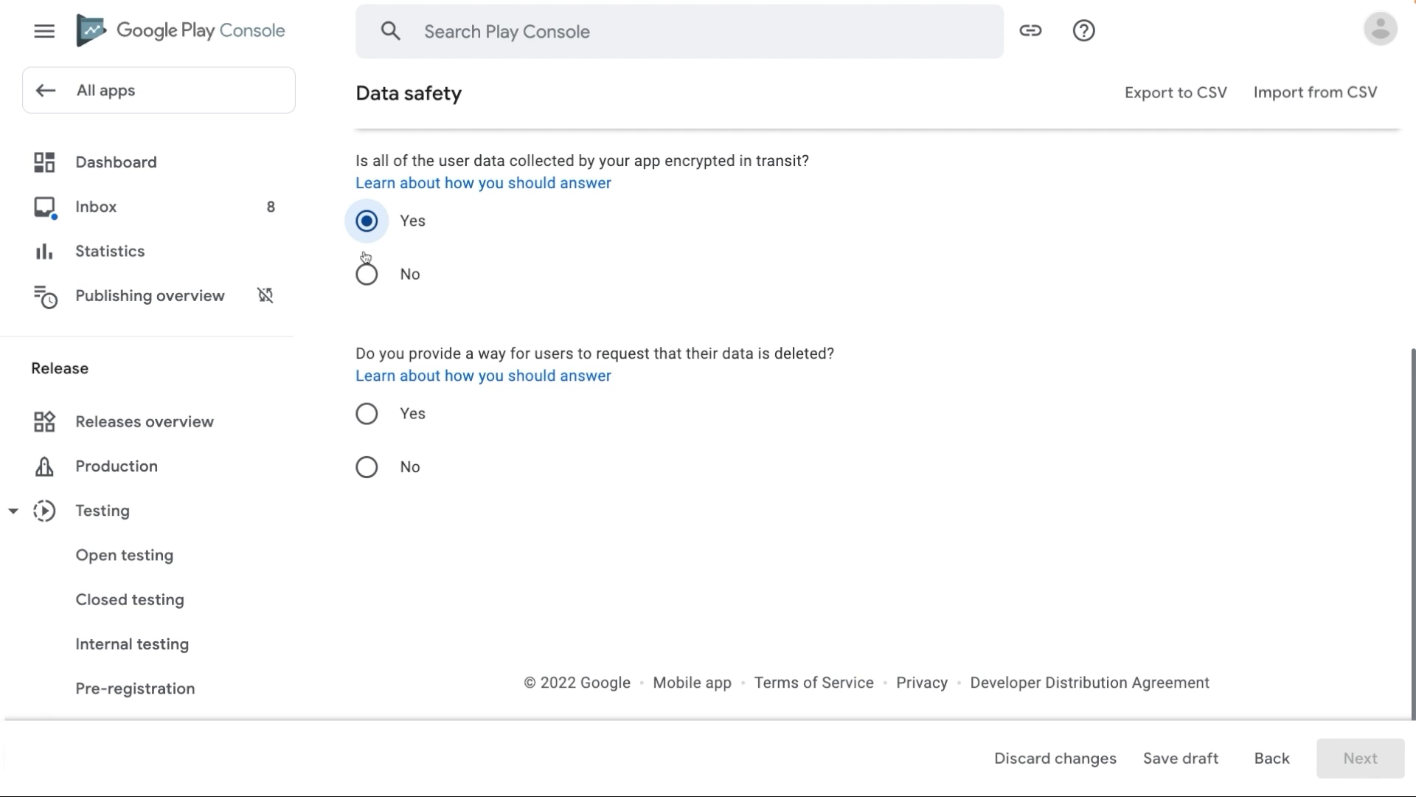
{"action": "left_click", "coordinate": [365, 276]}
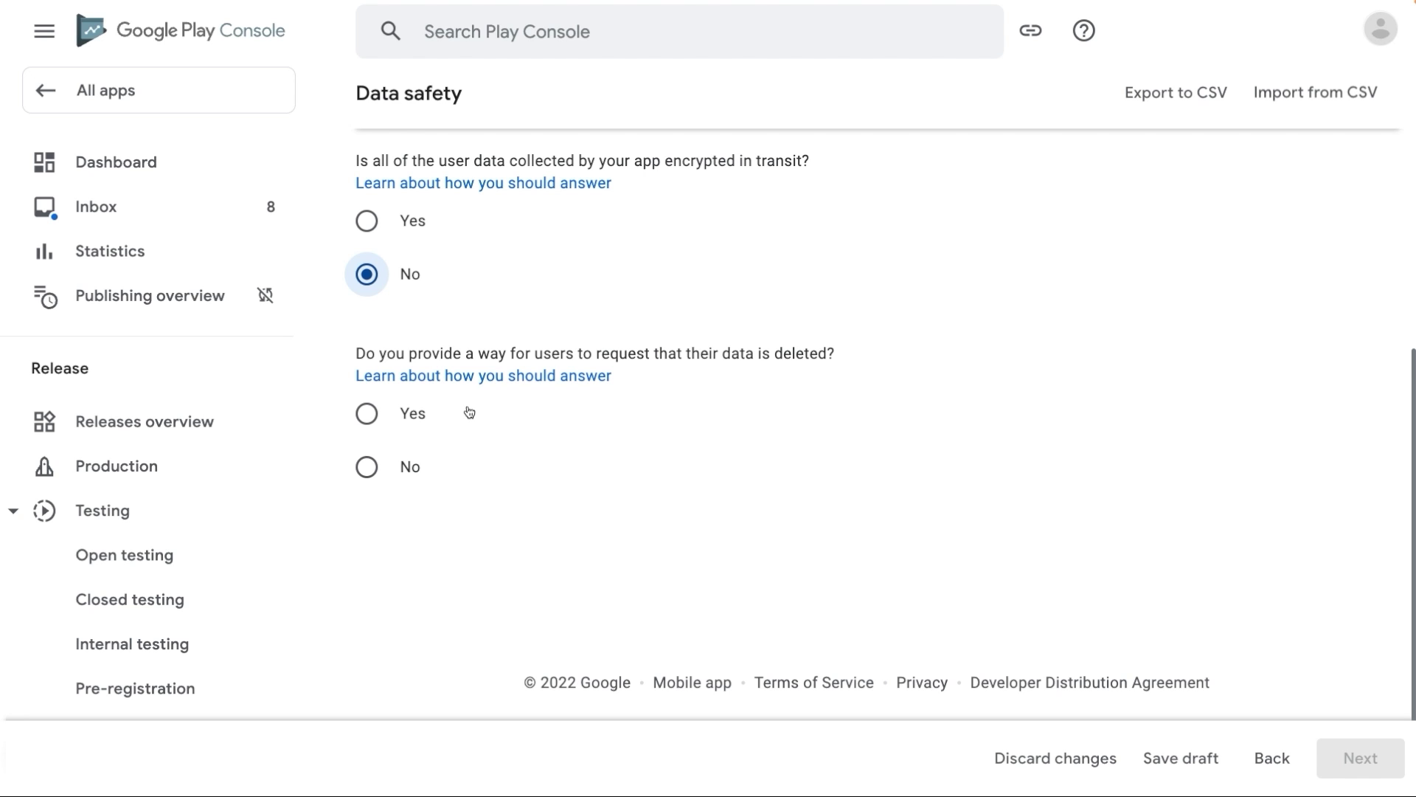
Answer No to offering data deletion requests and advance to the Data types step
{"action": "left_click", "coordinate": [376, 414]}
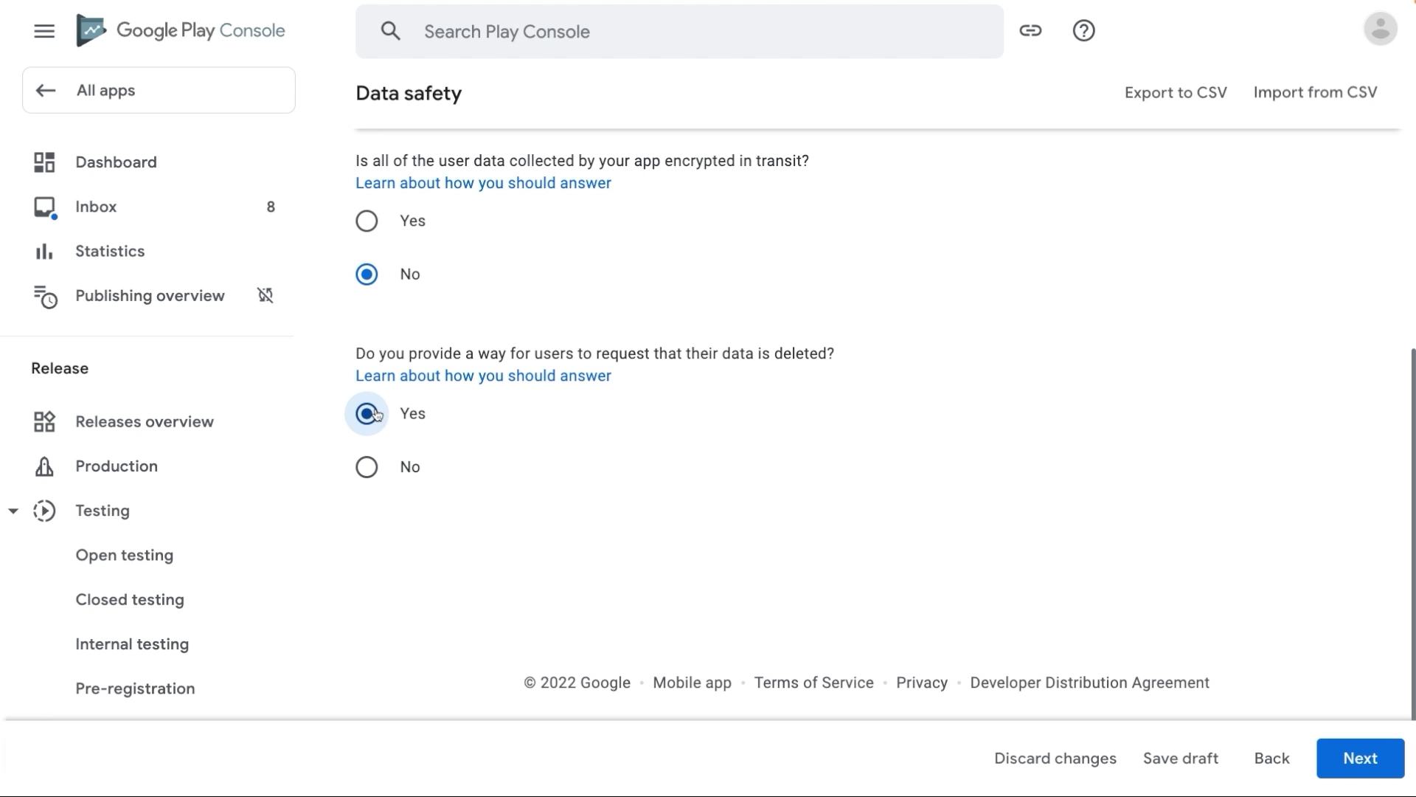
{"action": "left_click", "coordinate": [368, 470]}
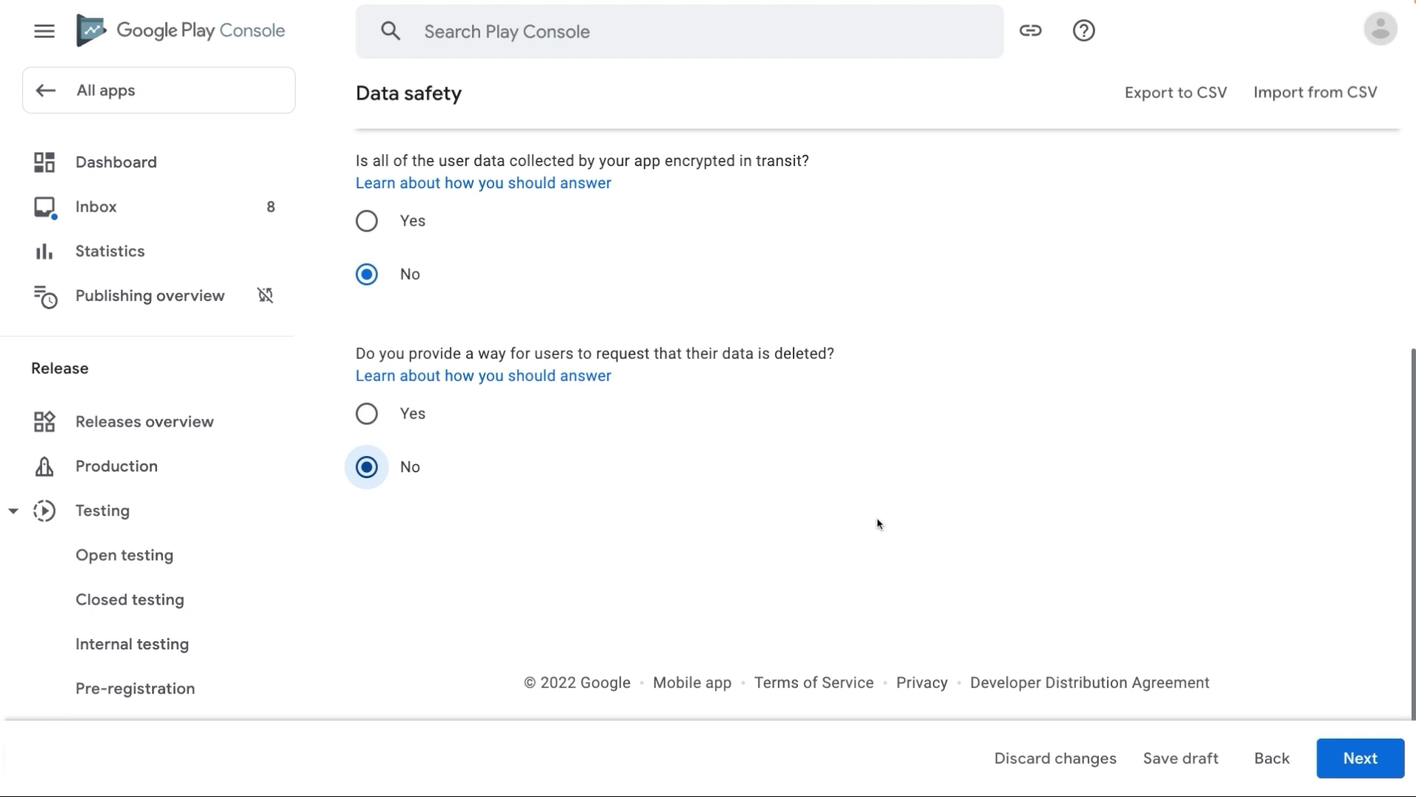
{"action": "left_click", "coordinate": [1352, 746]}
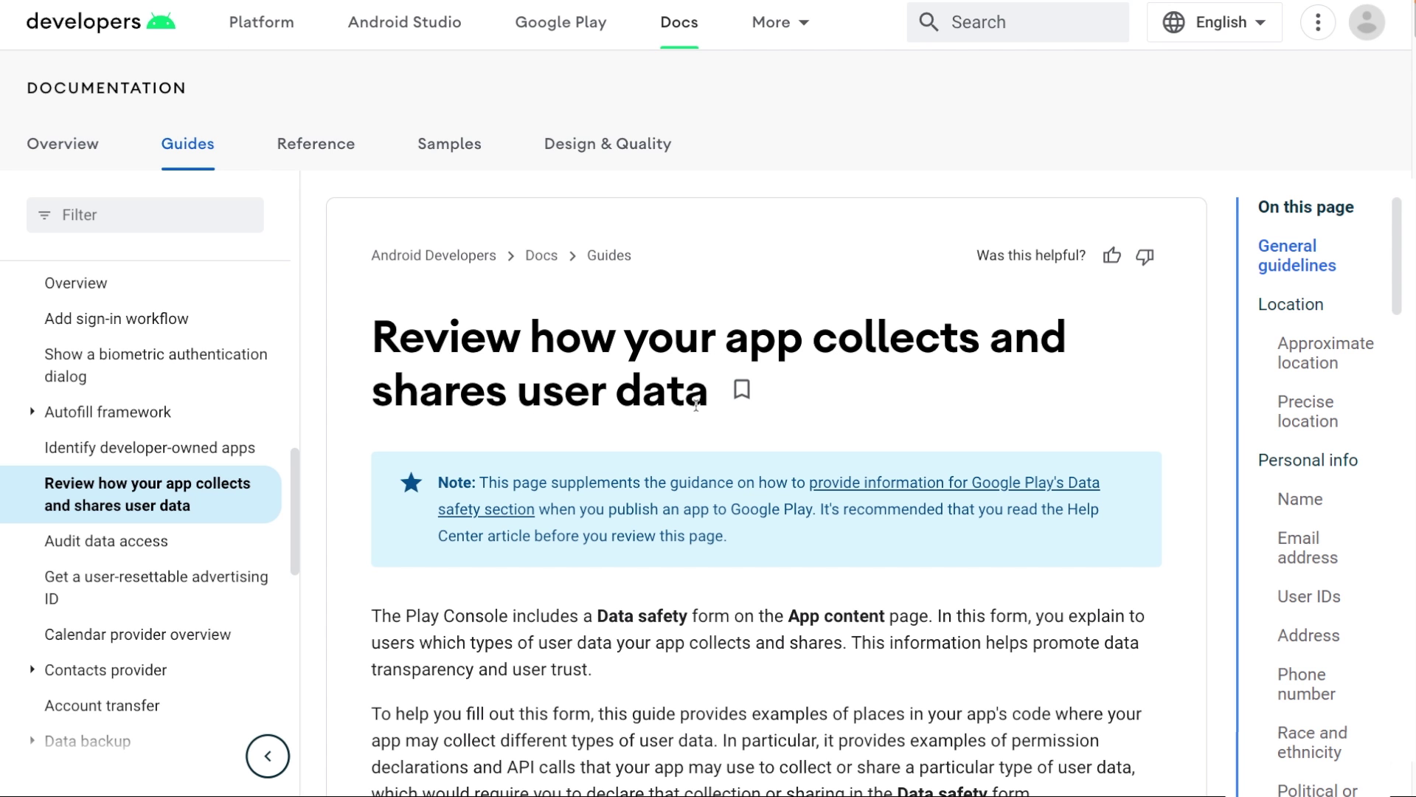
Scroll through the 'Review how your app collects and shares user data' guide
{"action": "scroll", "coordinate": [761, 461], "scroll_direction": "down", "scroll_amount": 2}
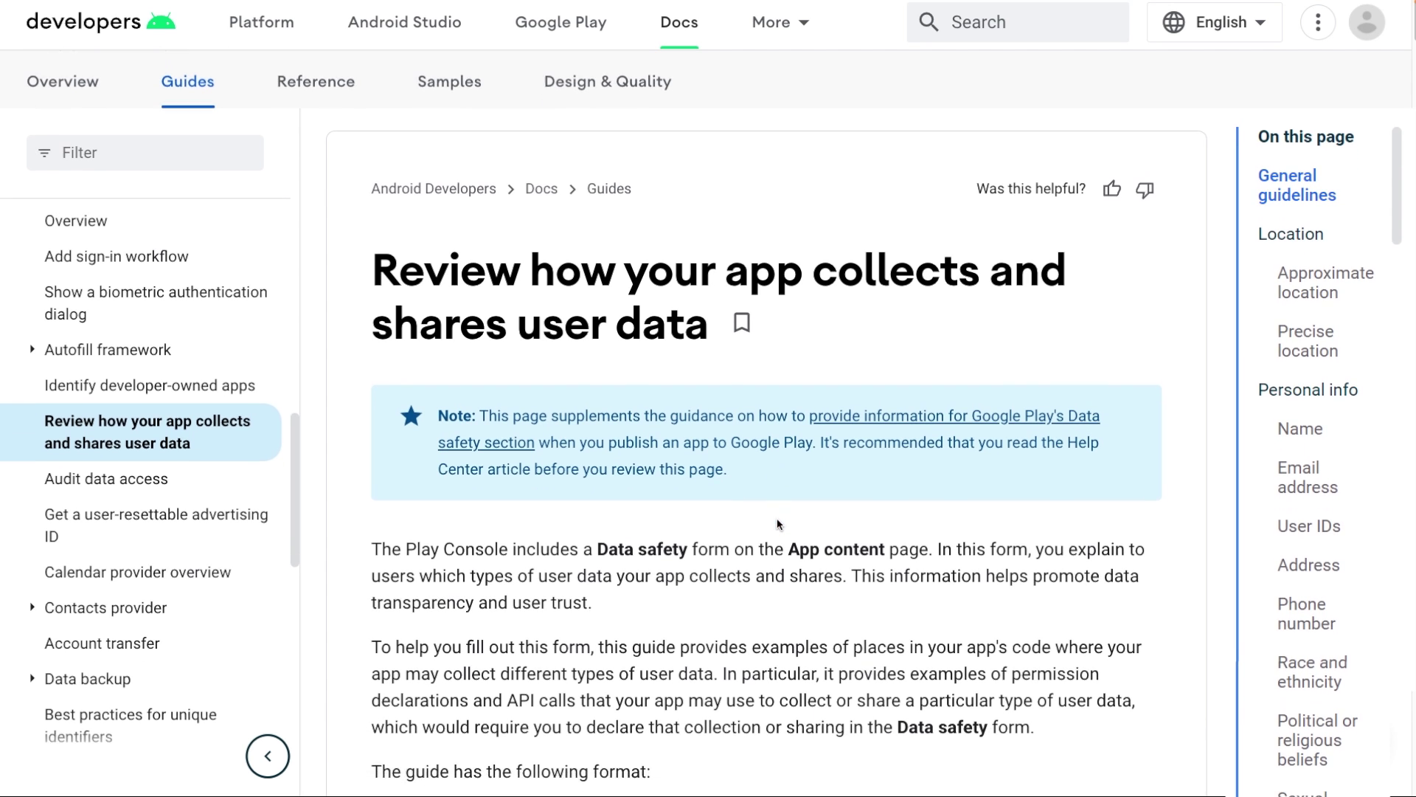
{"action": "scroll", "coordinate": [778, 520], "scroll_direction": "down", "scroll_amount": 10}
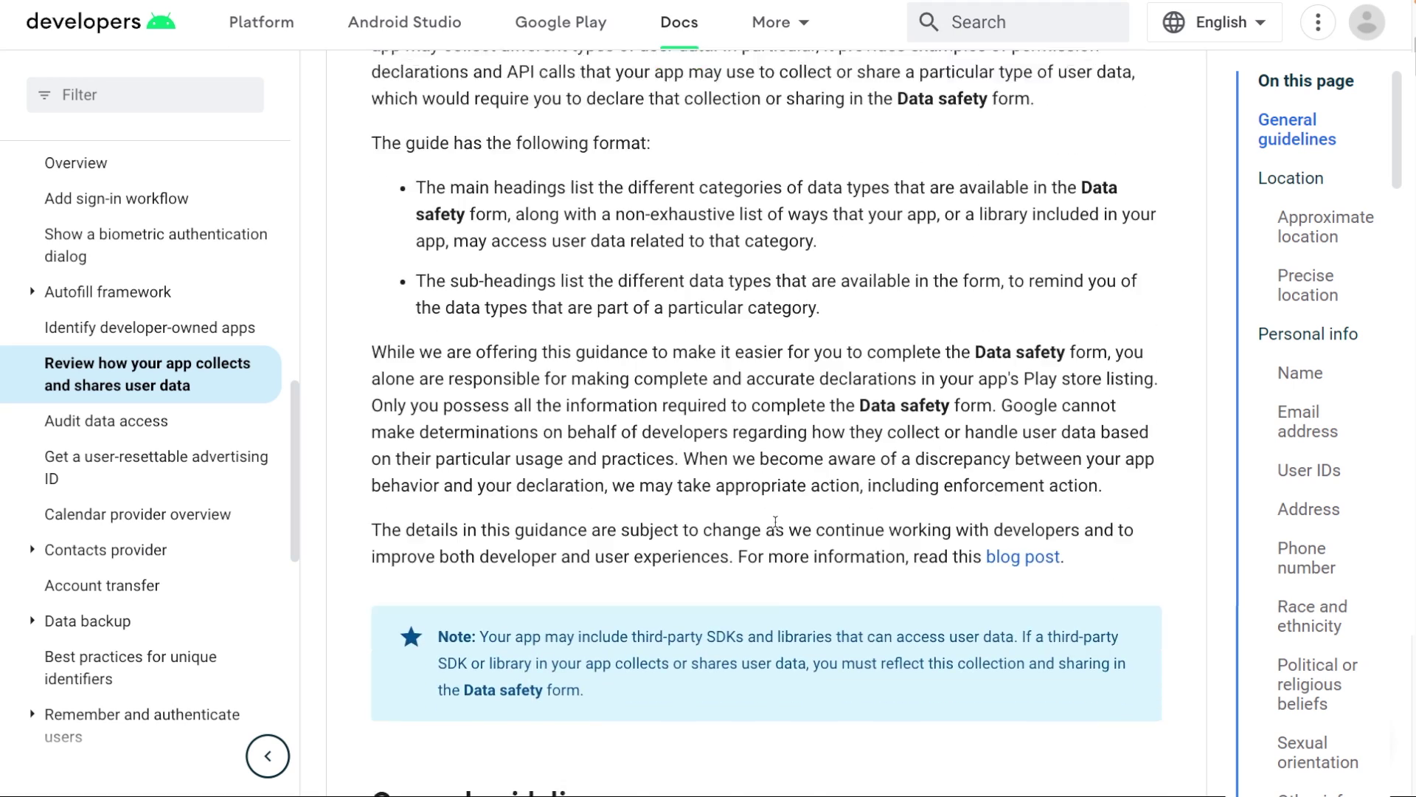
{"action": "scroll", "coordinate": [776, 522], "scroll_direction": "down", "scroll_amount": 10}
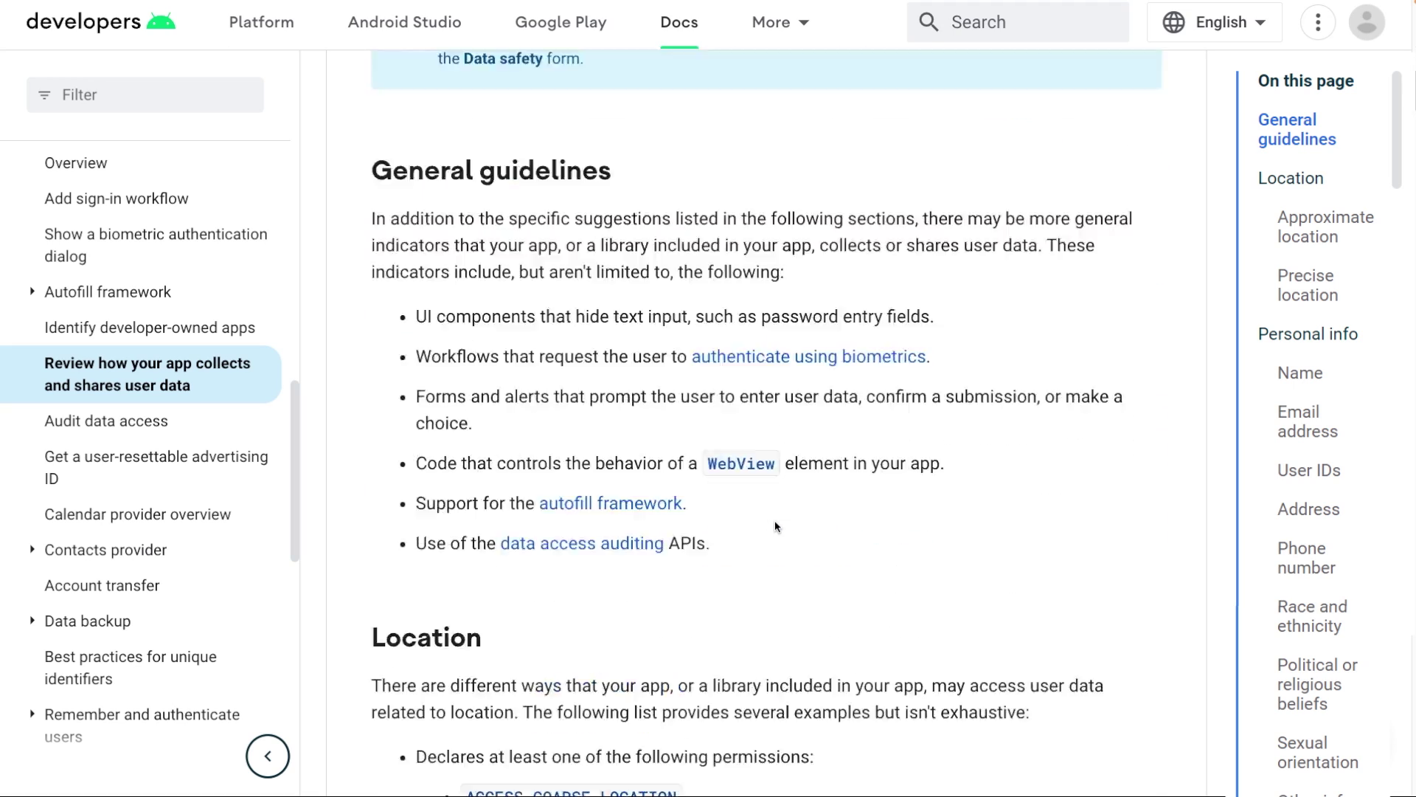
{"action": "scroll", "coordinate": [774, 525], "scroll_direction": "down", "scroll_amount": 7}
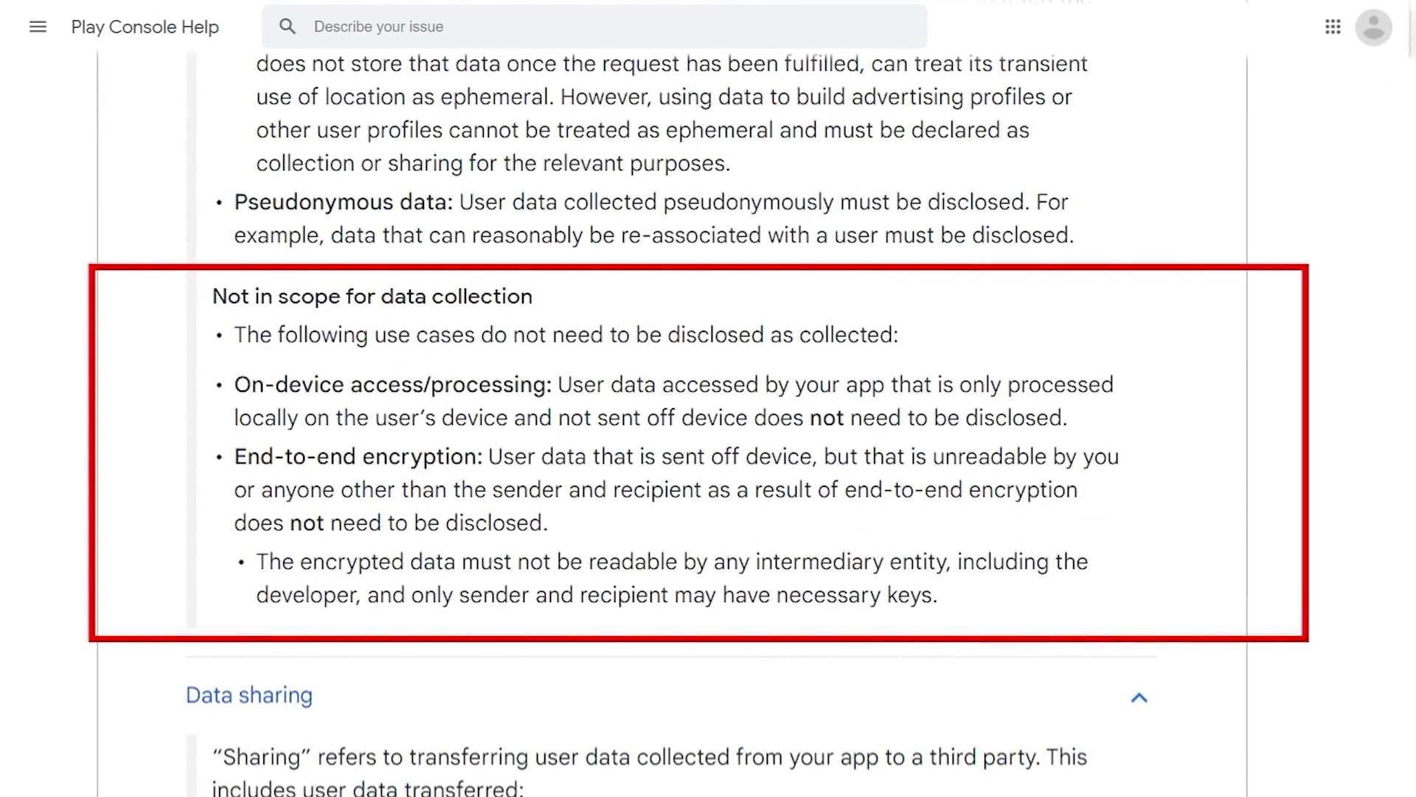
{"action": "scroll", "coordinate": [709, 421], "scroll_direction": "down", "scroll_amount": 10}
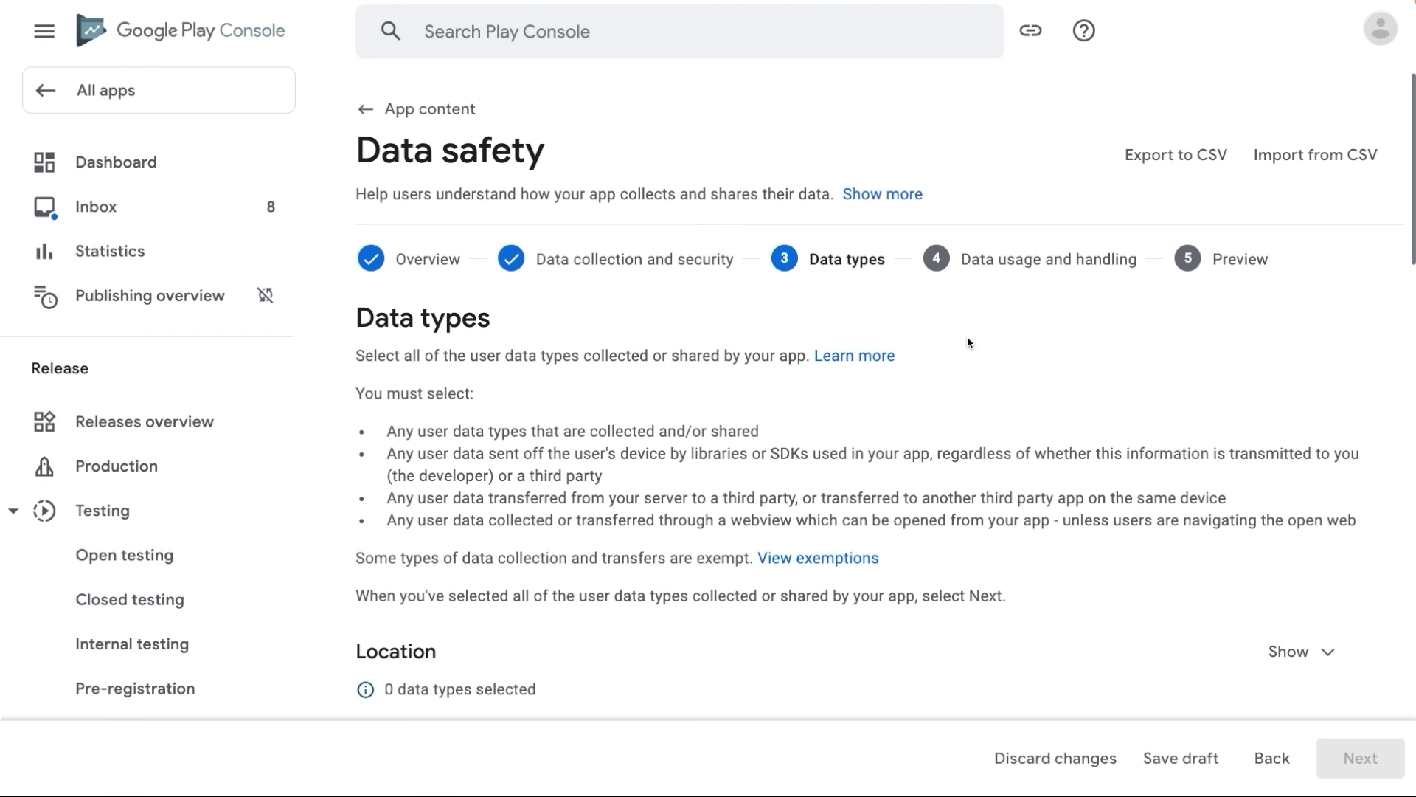
Expand Location and Photos and videos, and tick Photos as a collected data type
{"action": "scroll", "coordinate": [1270, 583], "scroll_direction": "down", "scroll_amount": 4}
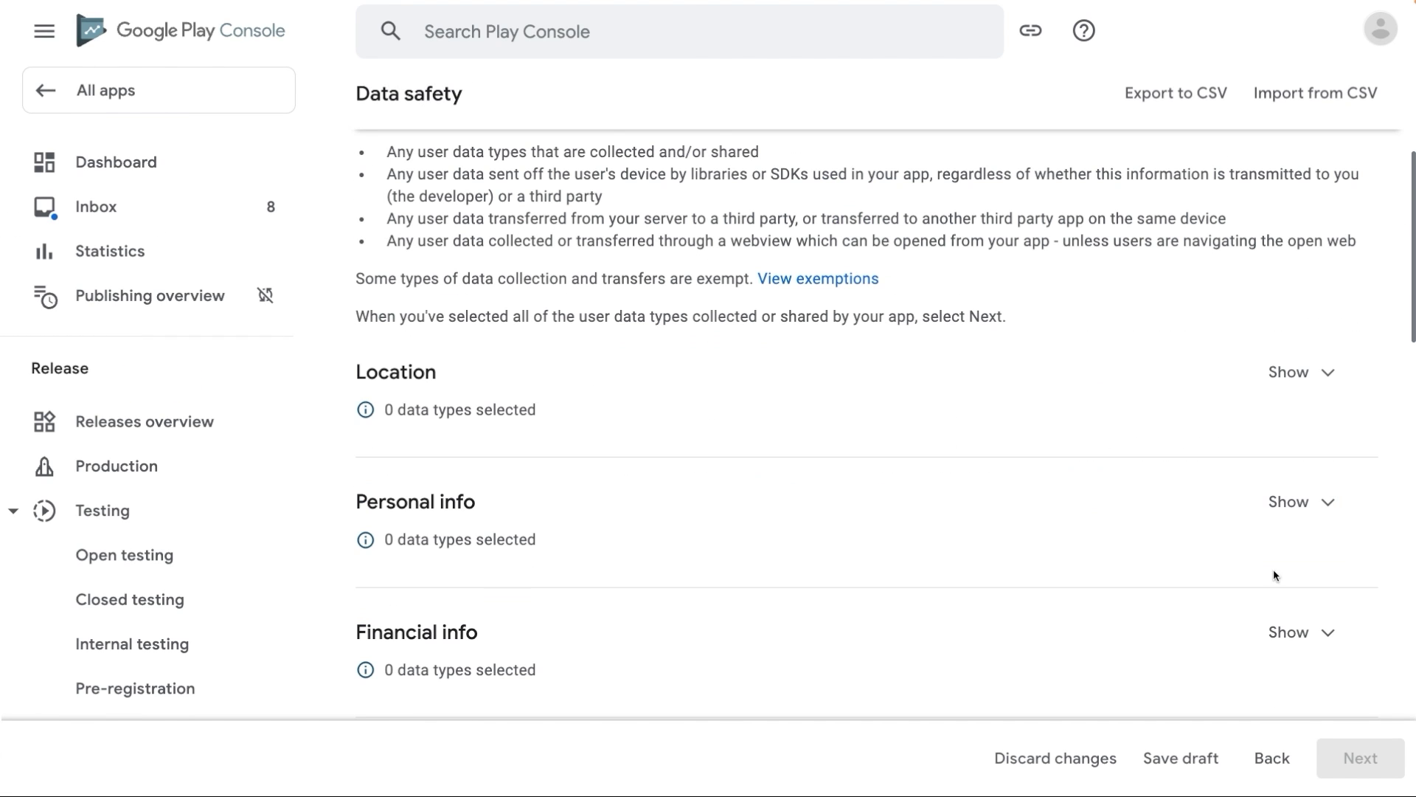
{"action": "left_click", "coordinate": [1305, 378]}
{"action": "left_click", "coordinate": [367, 440]}
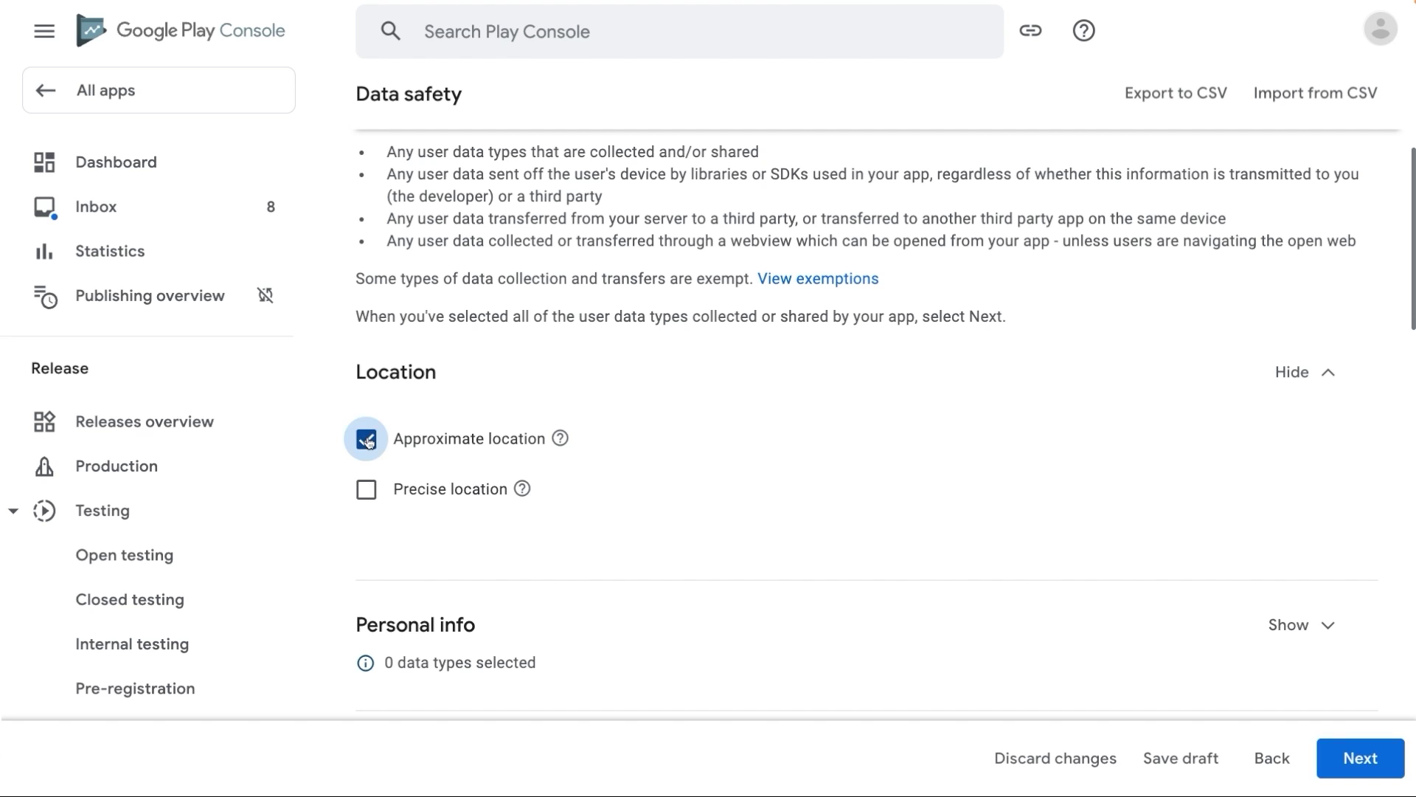
{"action": "left_click", "coordinate": [367, 440]}
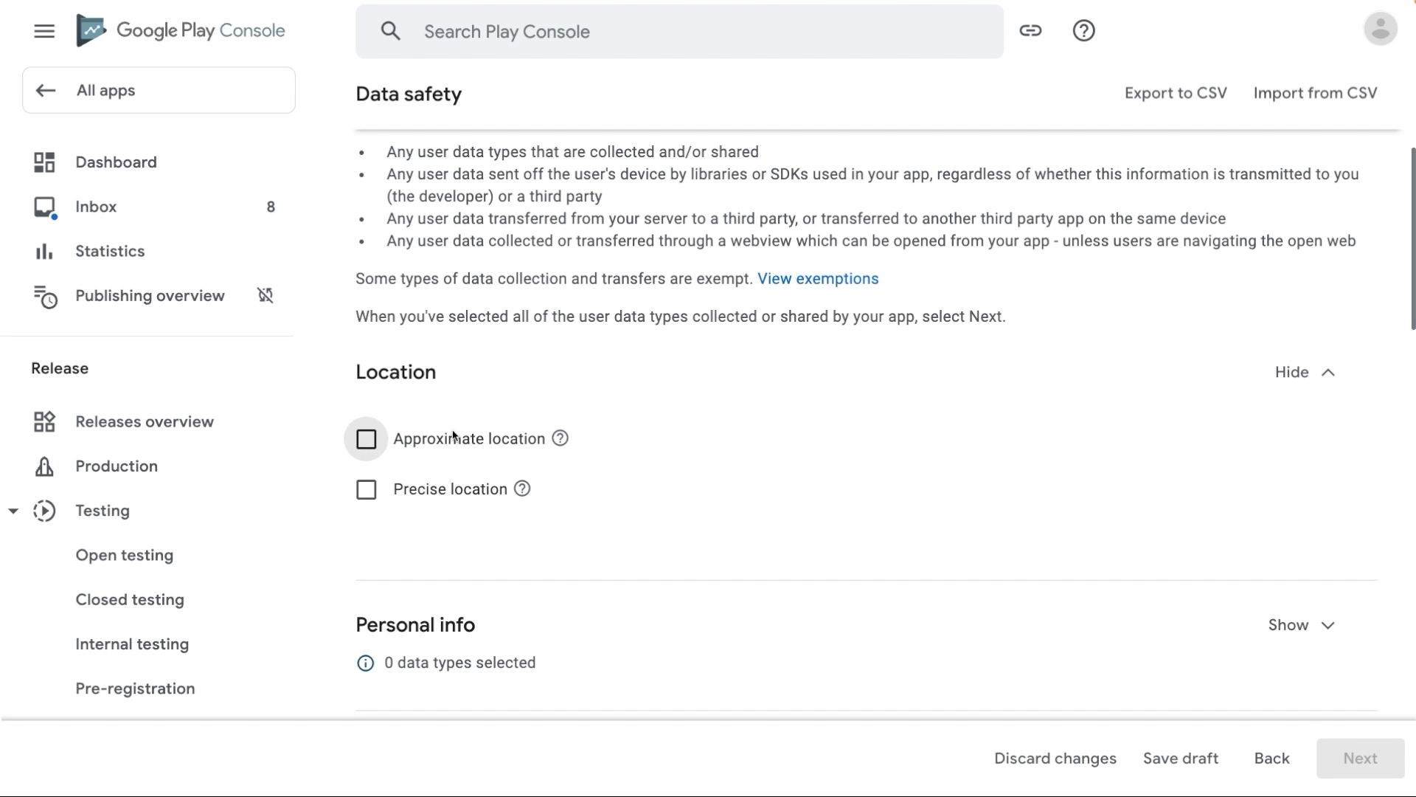
{"action": "mouse_move", "coordinate": [564, 441]}
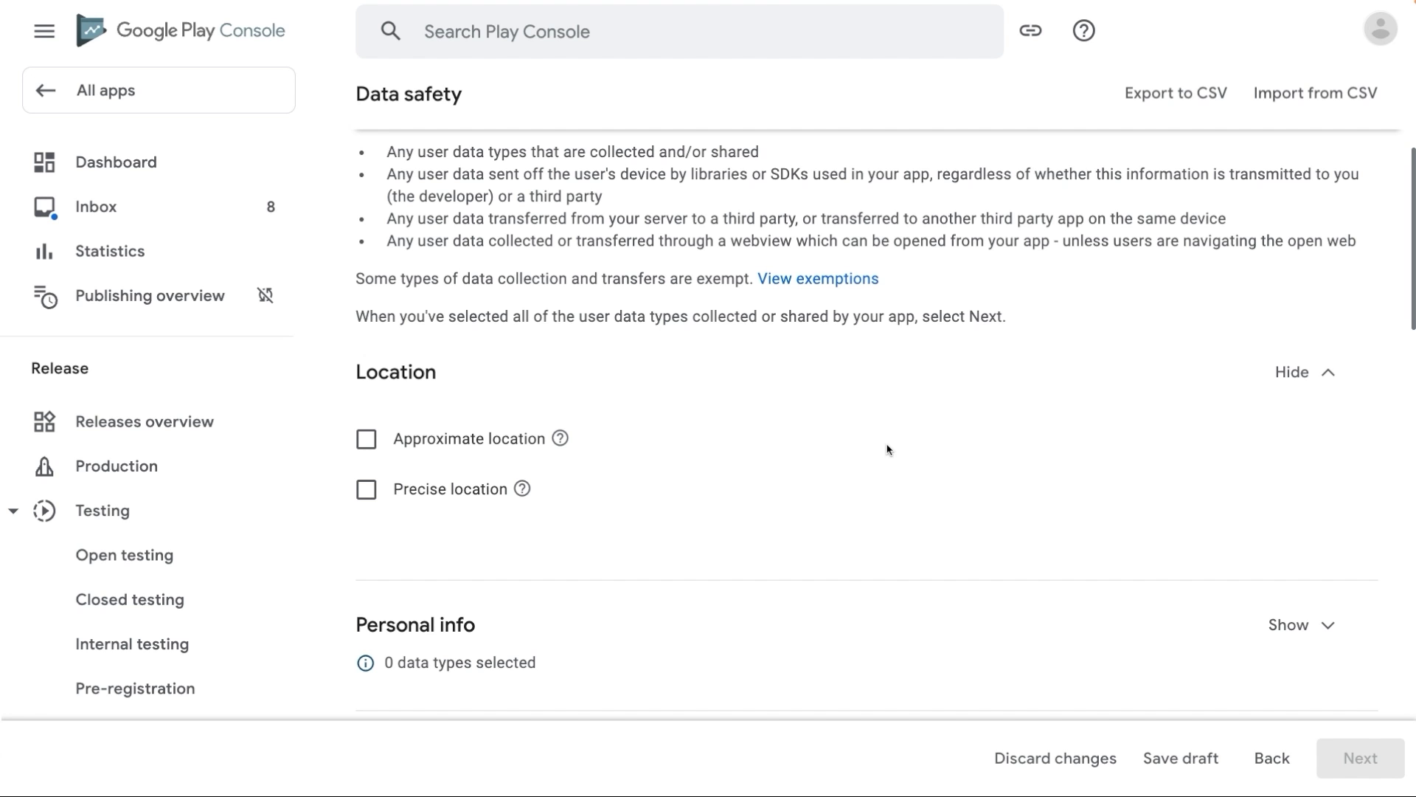
{"action": "scroll", "coordinate": [958, 563], "scroll_direction": "down", "scroll_amount": 9}
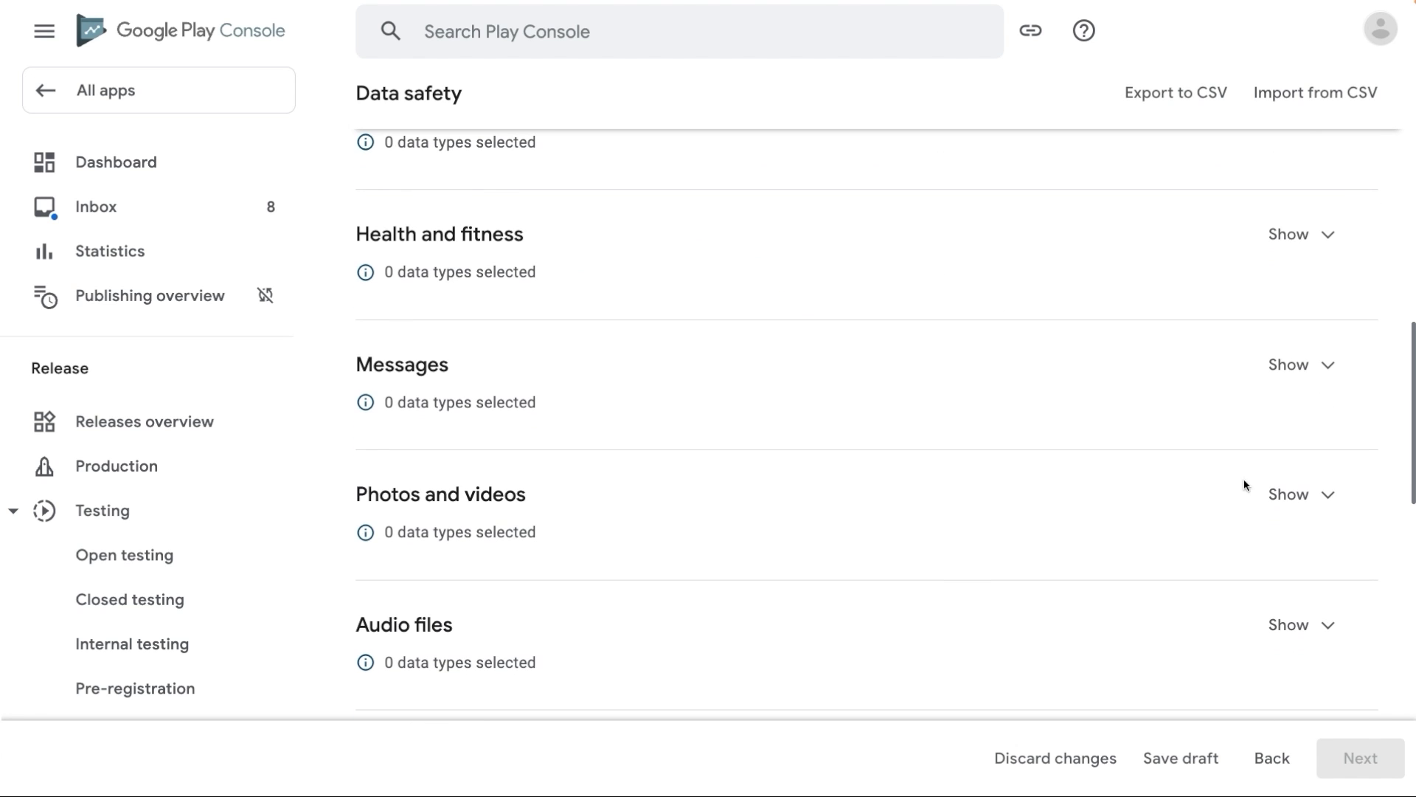
{"action": "left_click", "coordinate": [1270, 493]}
{"action": "left_click", "coordinate": [366, 439]}
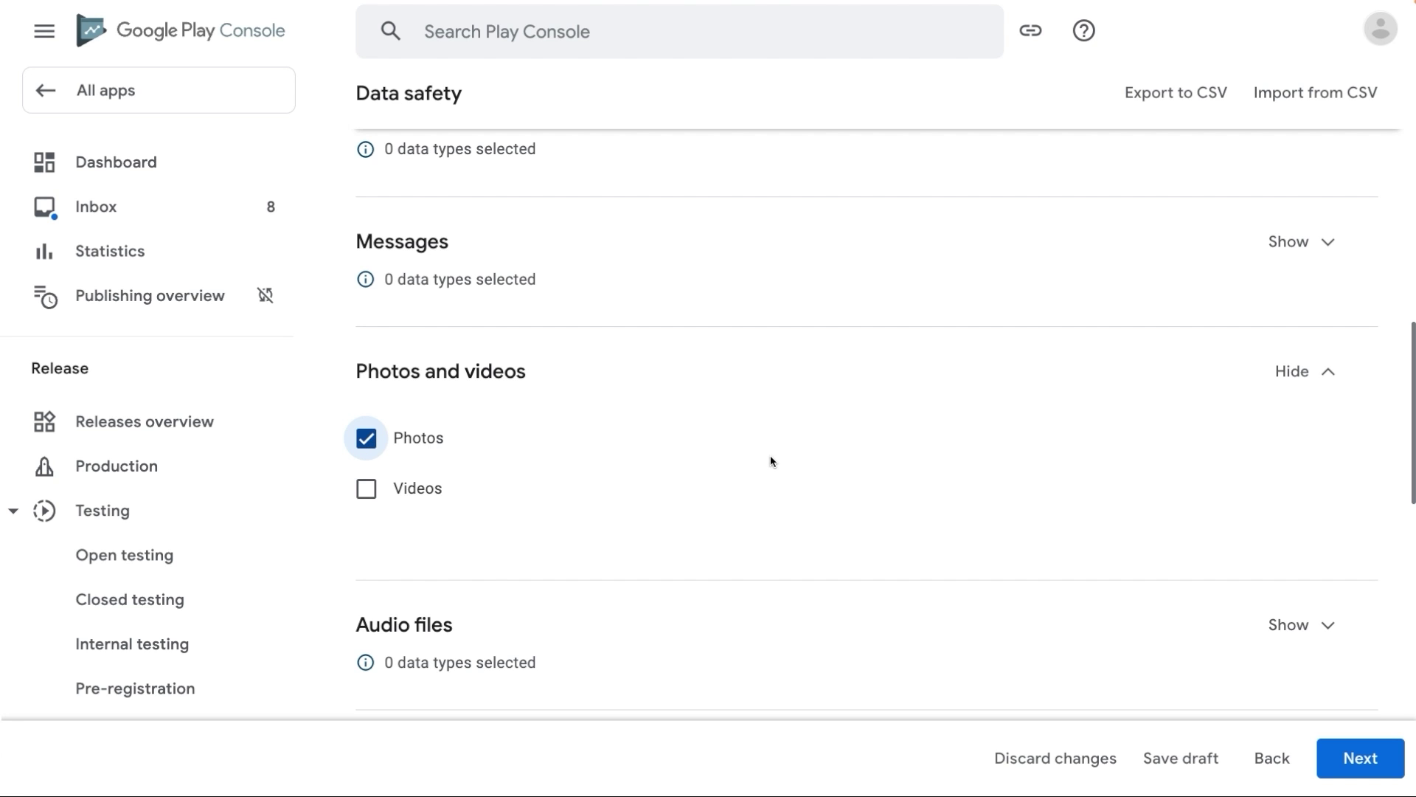
Tick Race and ethnicity under Personal info, plus Approximate and Precise location
{"action": "scroll", "coordinate": [772, 465], "scroll_direction": "up", "scroll_amount": 4}
{"action": "left_click", "coordinate": [1287, 178]}
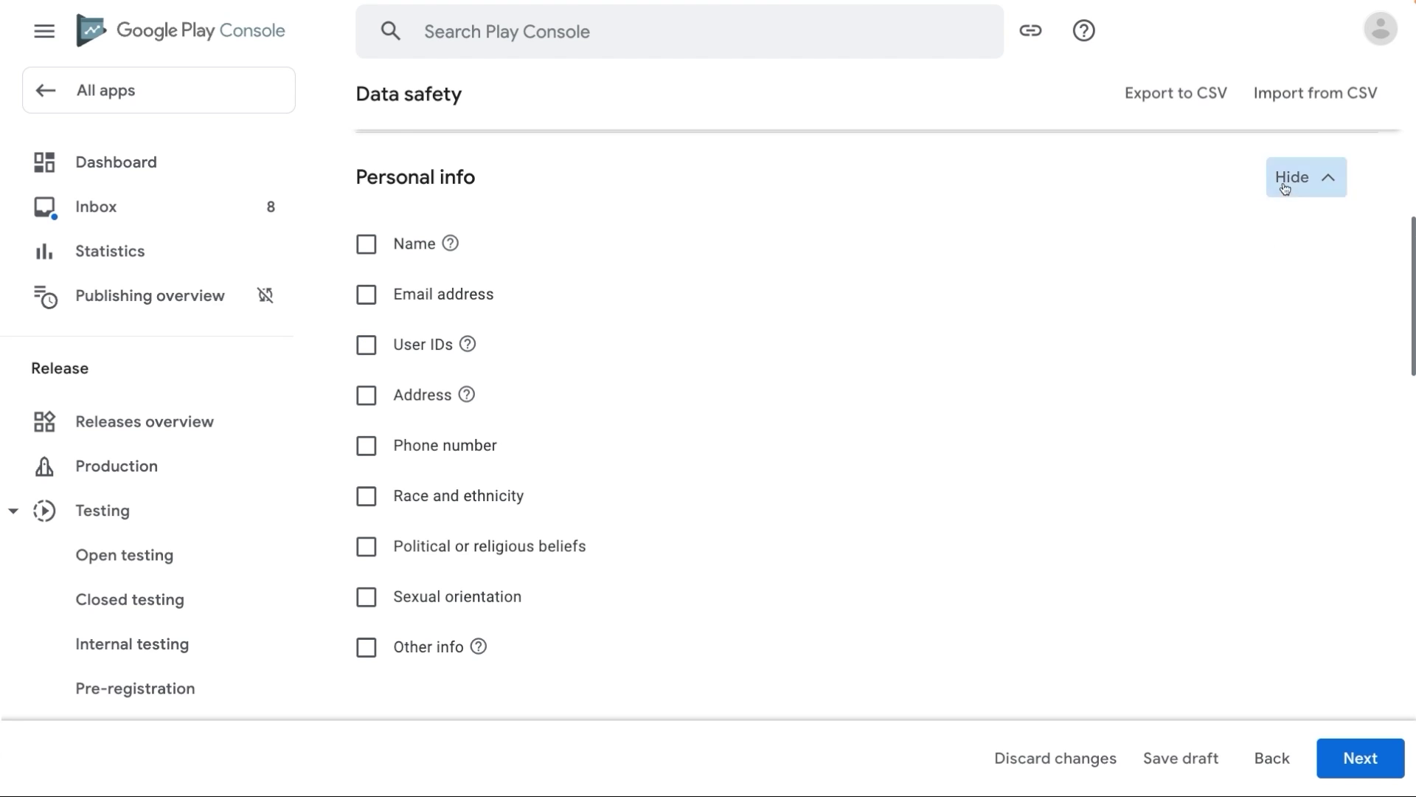
{"action": "left_click", "coordinate": [366, 498]}
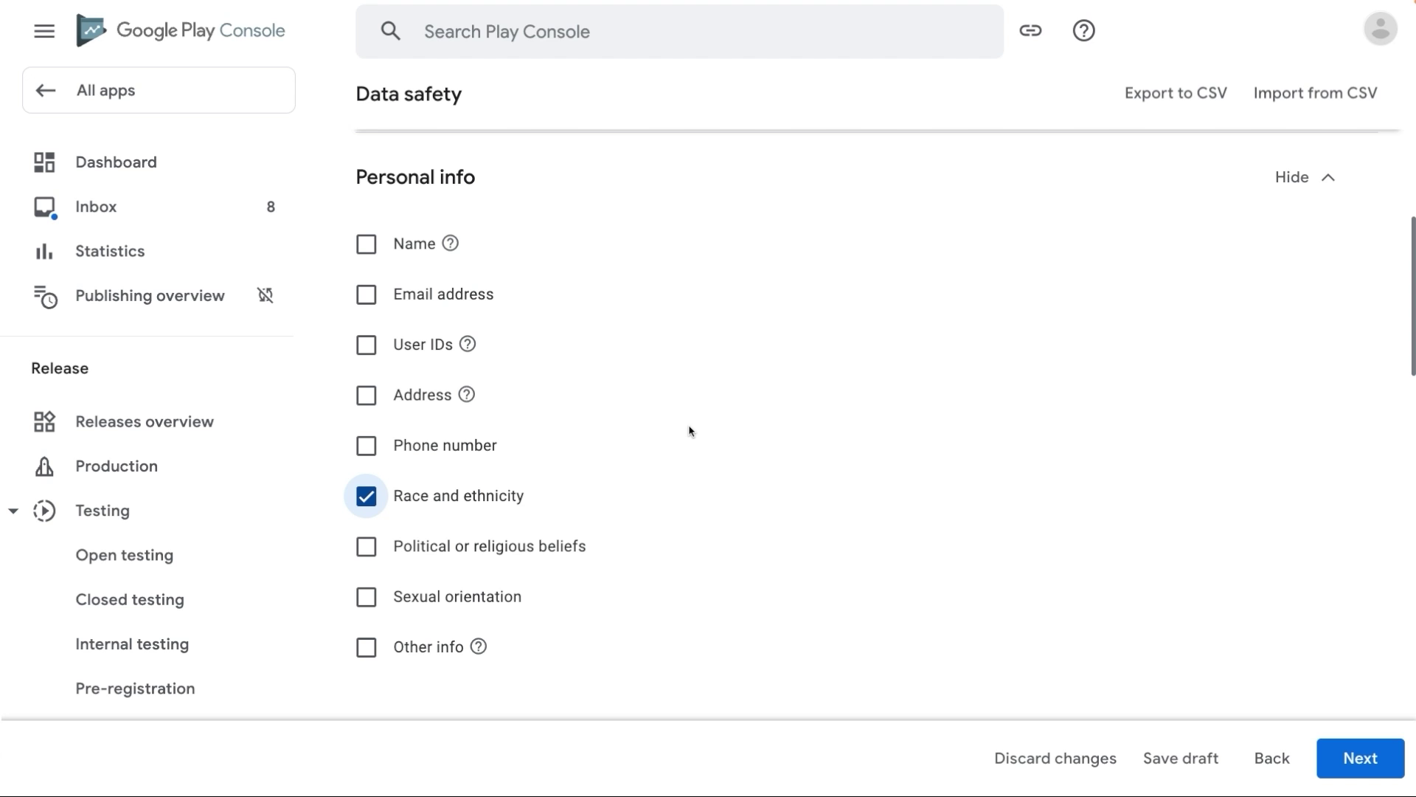
{"action": "scroll", "coordinate": [689, 432], "scroll_direction": "up", "scroll_amount": 4}
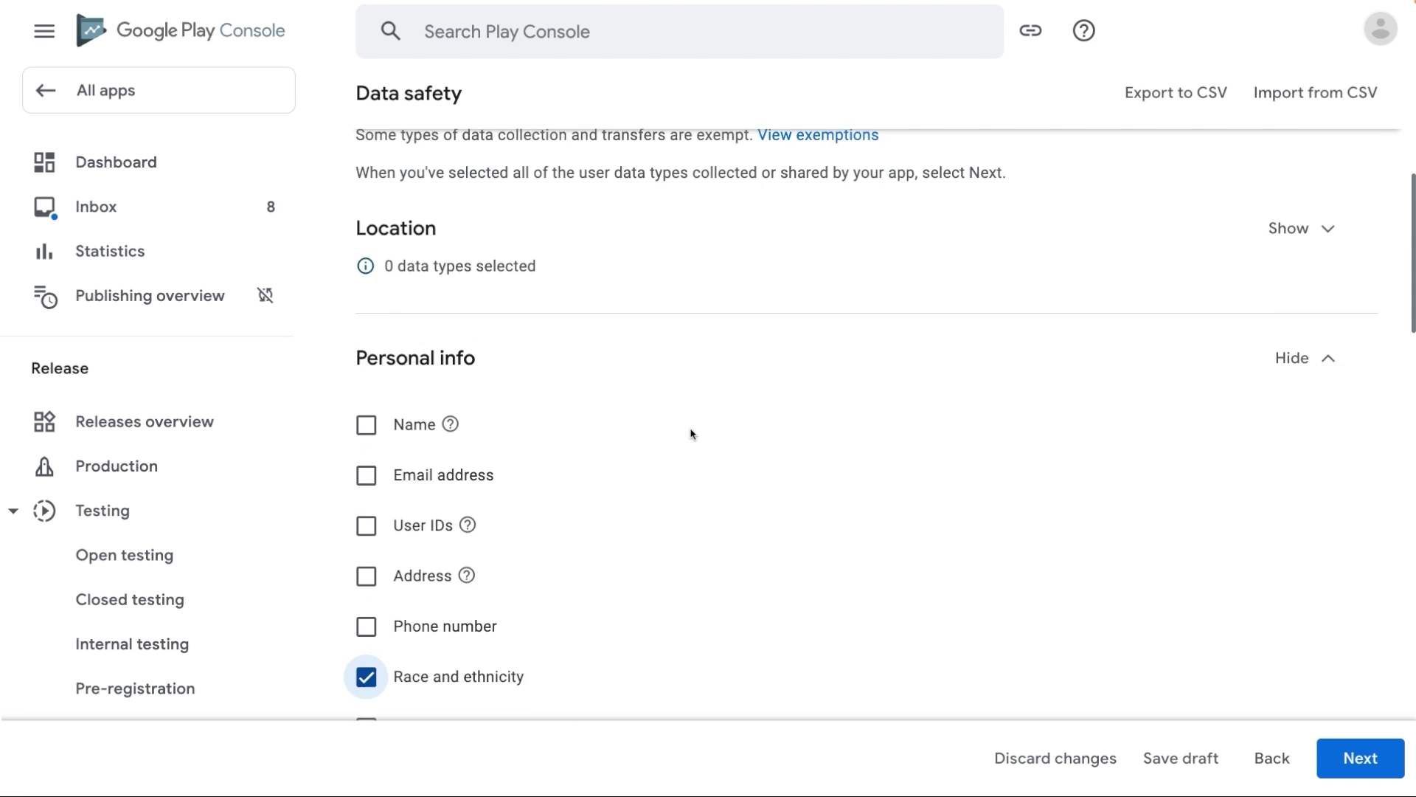
{"action": "left_click", "coordinate": [1303, 362]}
{"action": "left_click", "coordinate": [368, 434]}
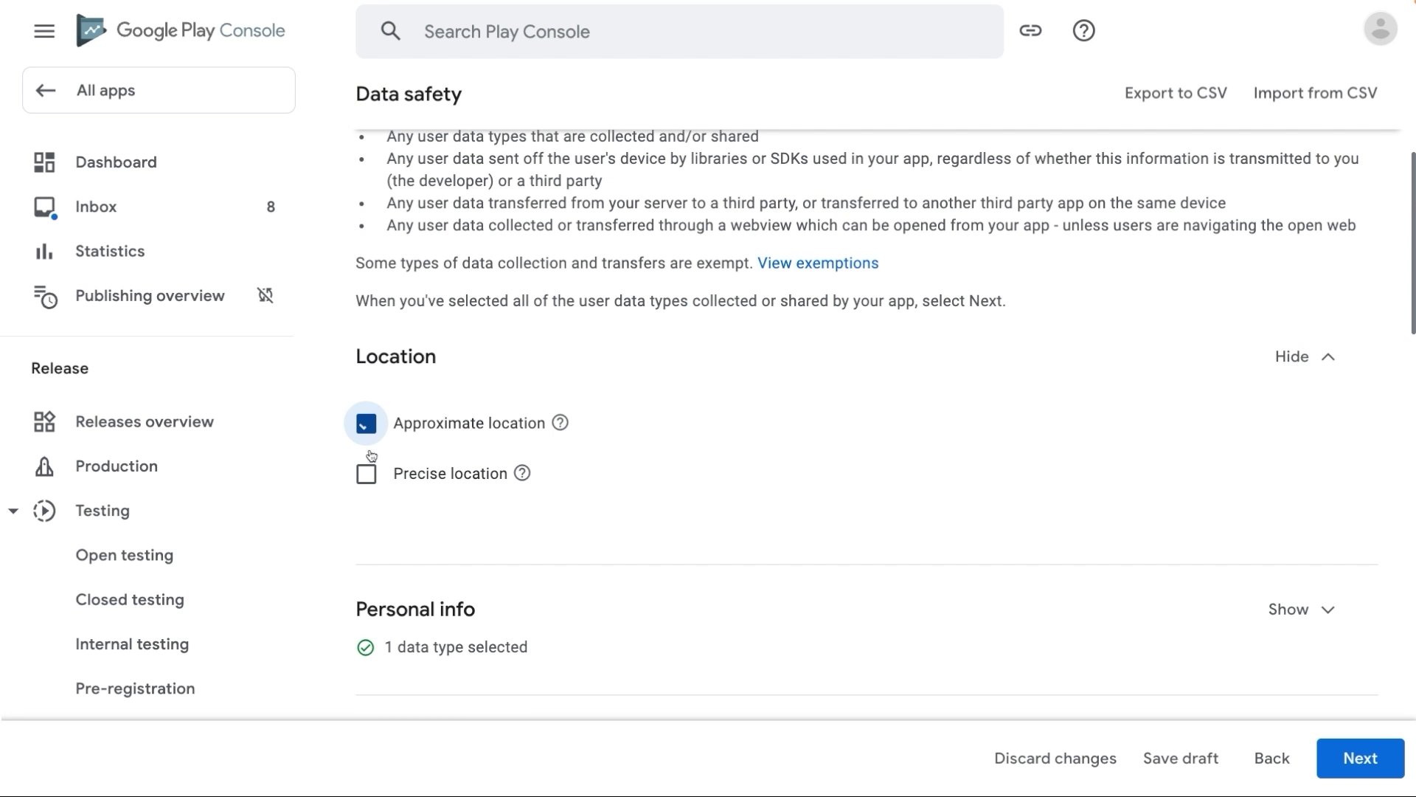
{"action": "left_click", "coordinate": [366, 474]}
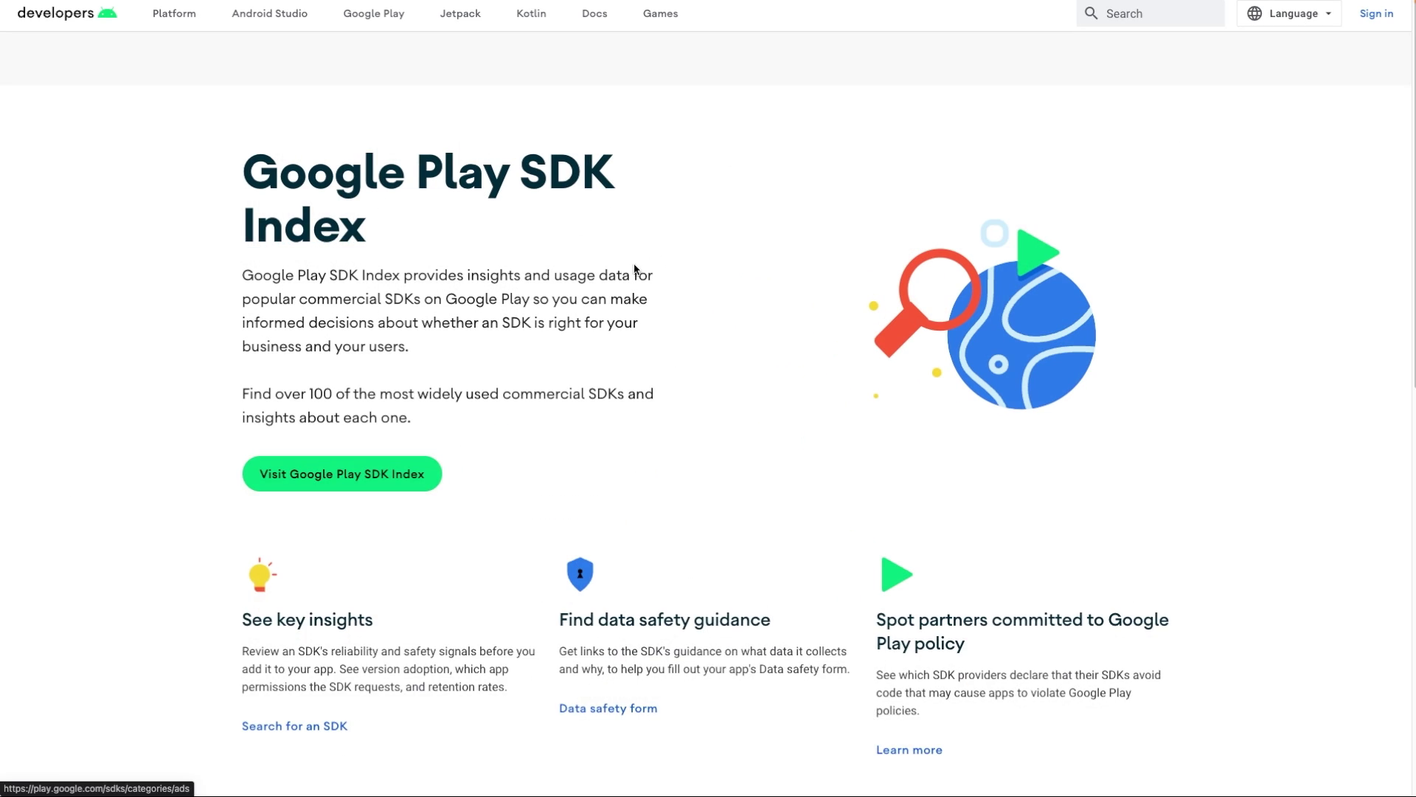
Open the Google Play SDK Index and browse the Advertising and monetization SDKs
{"action": "scroll", "coordinate": [634, 269], "scroll_direction": "down", "scroll_amount": 2}
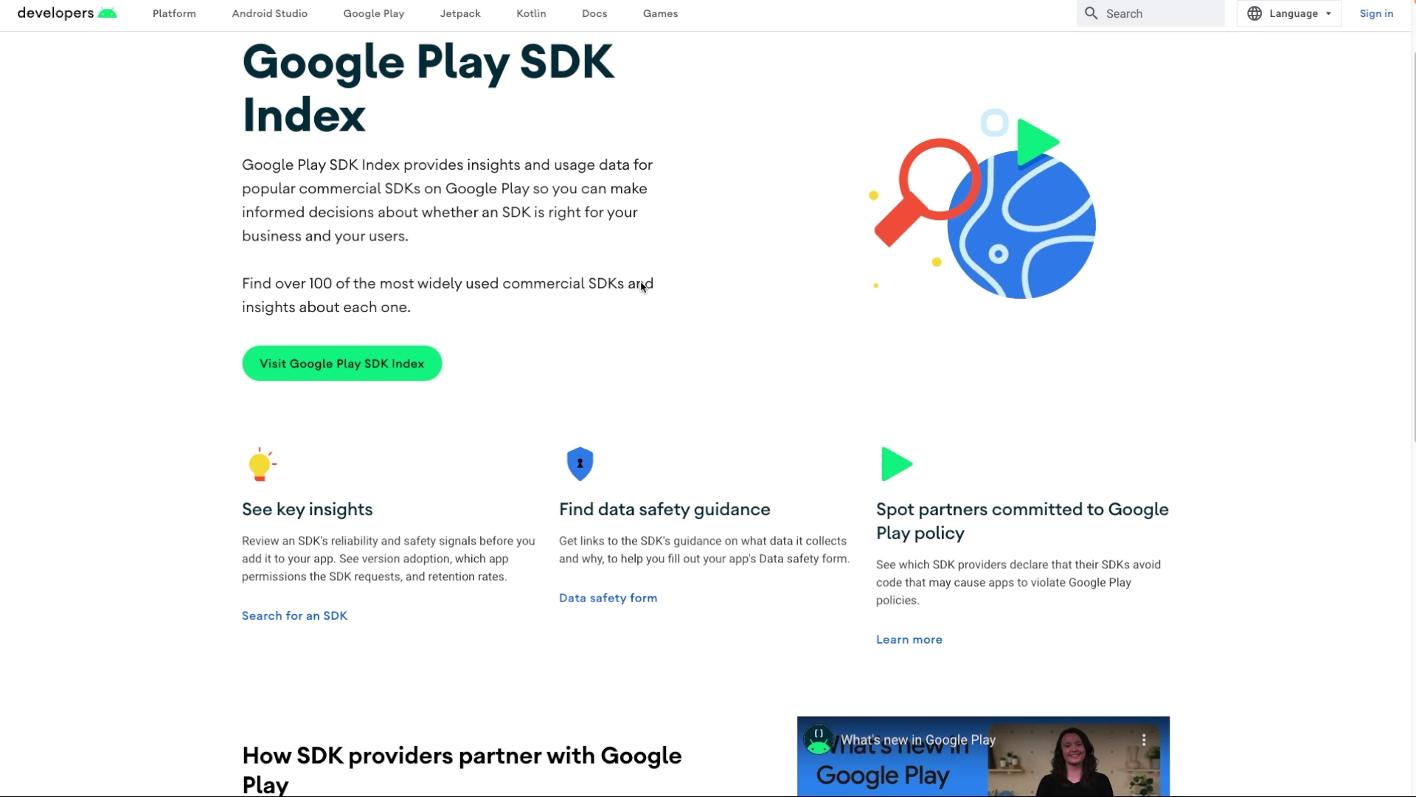
{"action": "scroll", "coordinate": [641, 287], "scroll_direction": "down", "scroll_amount": 3}
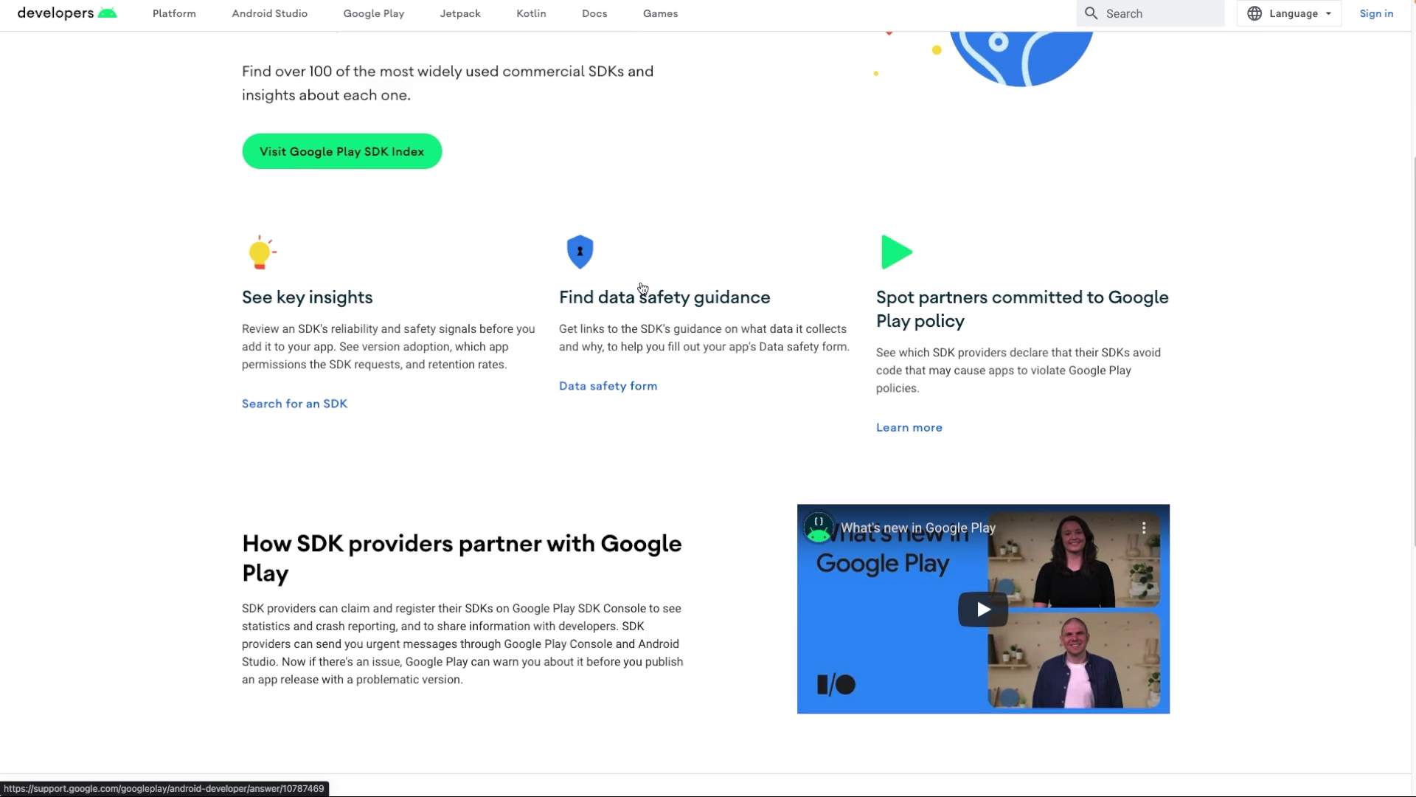
{"action": "scroll", "coordinate": [635, 295], "scroll_direction": "up", "scroll_amount": 4}
{"action": "left_click", "coordinate": [408, 428]}
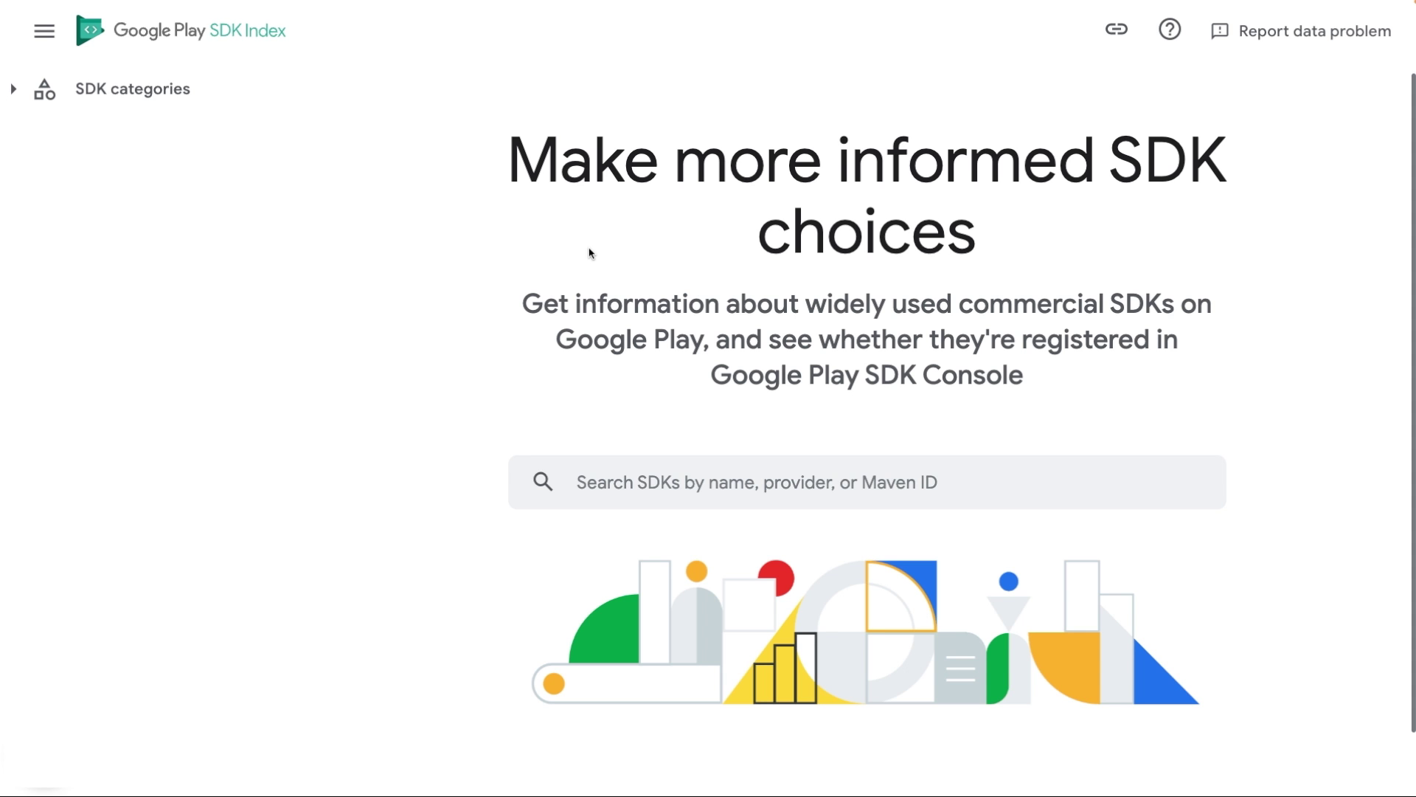
{"action": "left_click", "coordinate": [200, 102]}
{"action": "left_click", "coordinate": [155, 135]}
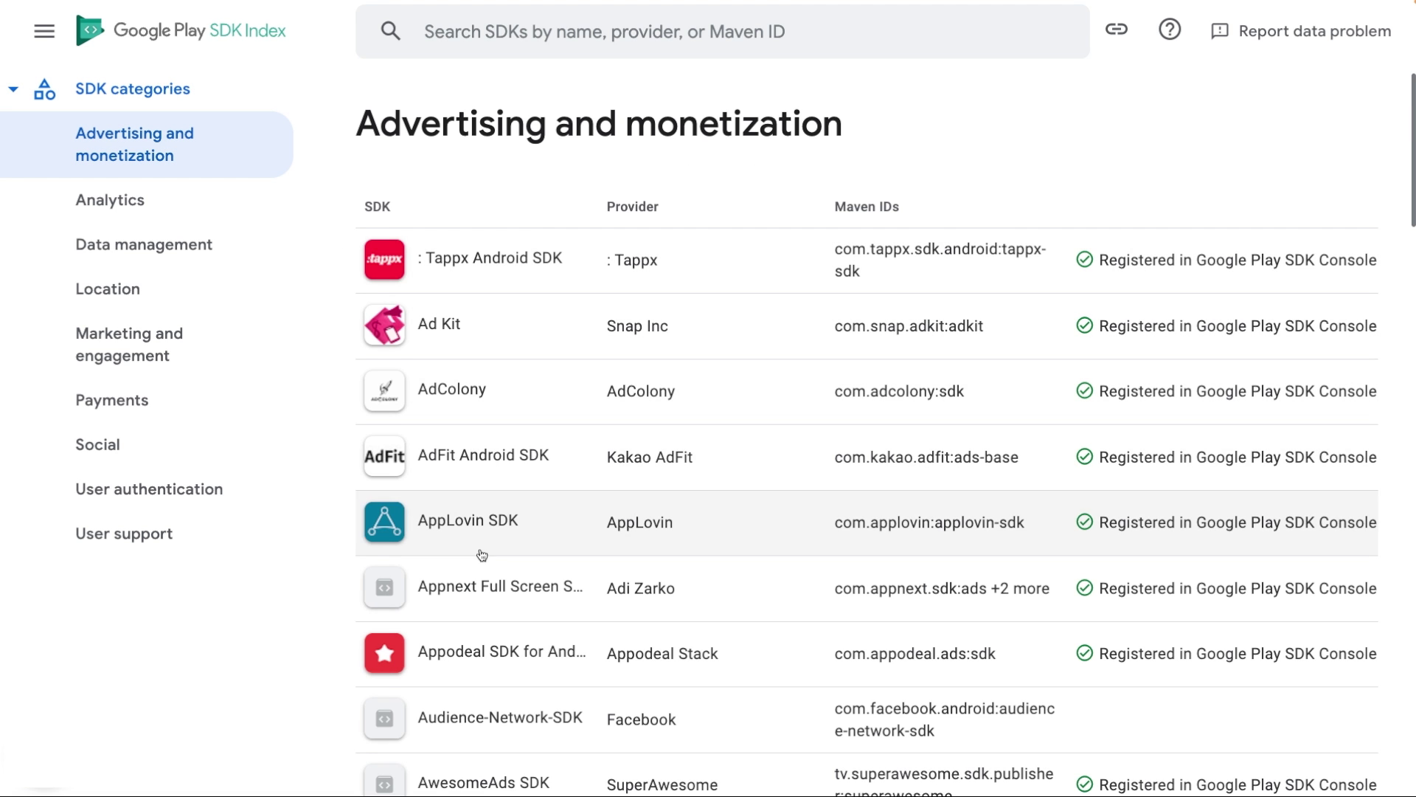
Browse the Analytics and Data management SDK tables
{"action": "scroll", "coordinate": [573, 568], "scroll_direction": "down", "scroll_amount": 10}
{"action": "left_click", "coordinate": [250, 201]}
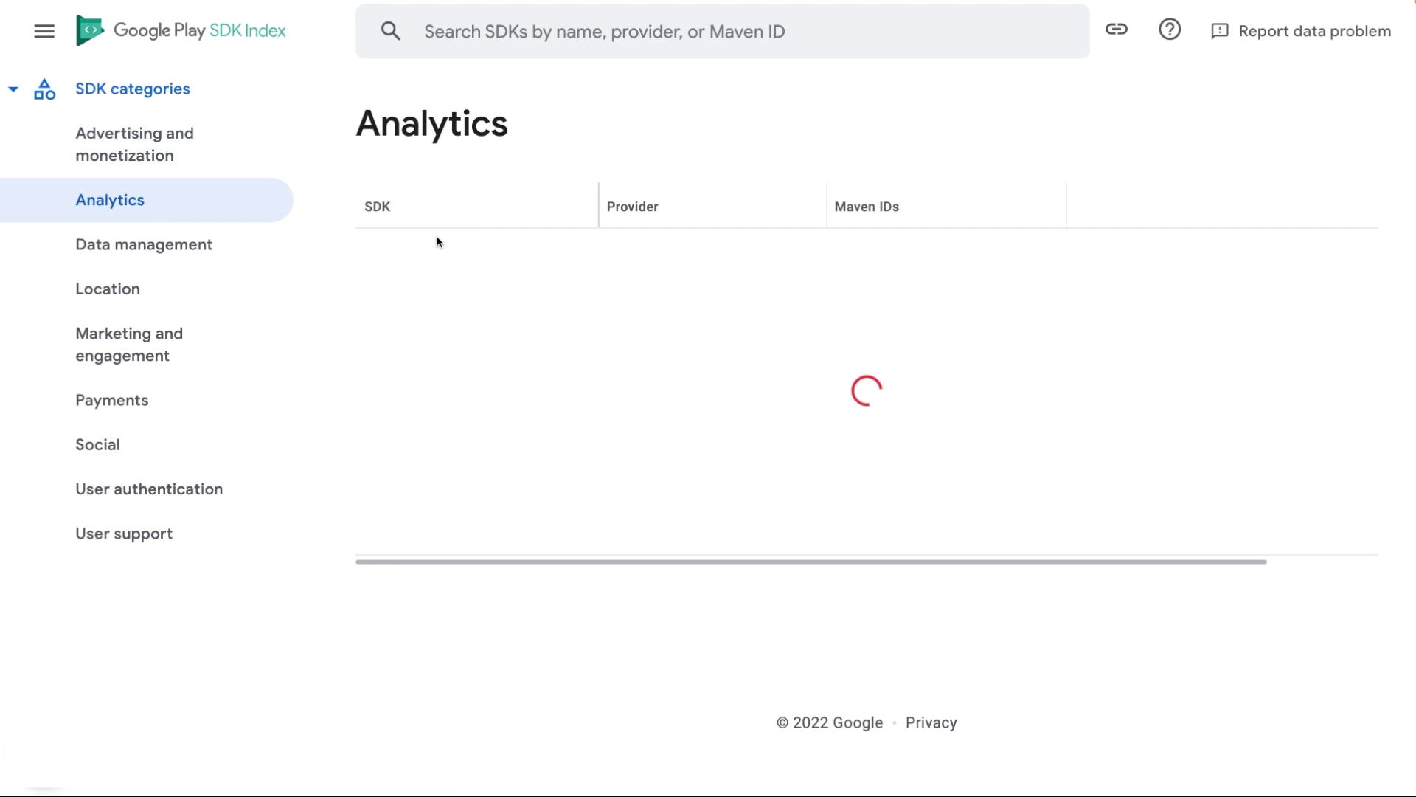
{"action": "scroll", "coordinate": [453, 251], "scroll_direction": "down", "scroll_amount": 8}
{"action": "scroll", "coordinate": [454, 248], "scroll_direction": "down", "scroll_amount": 3}
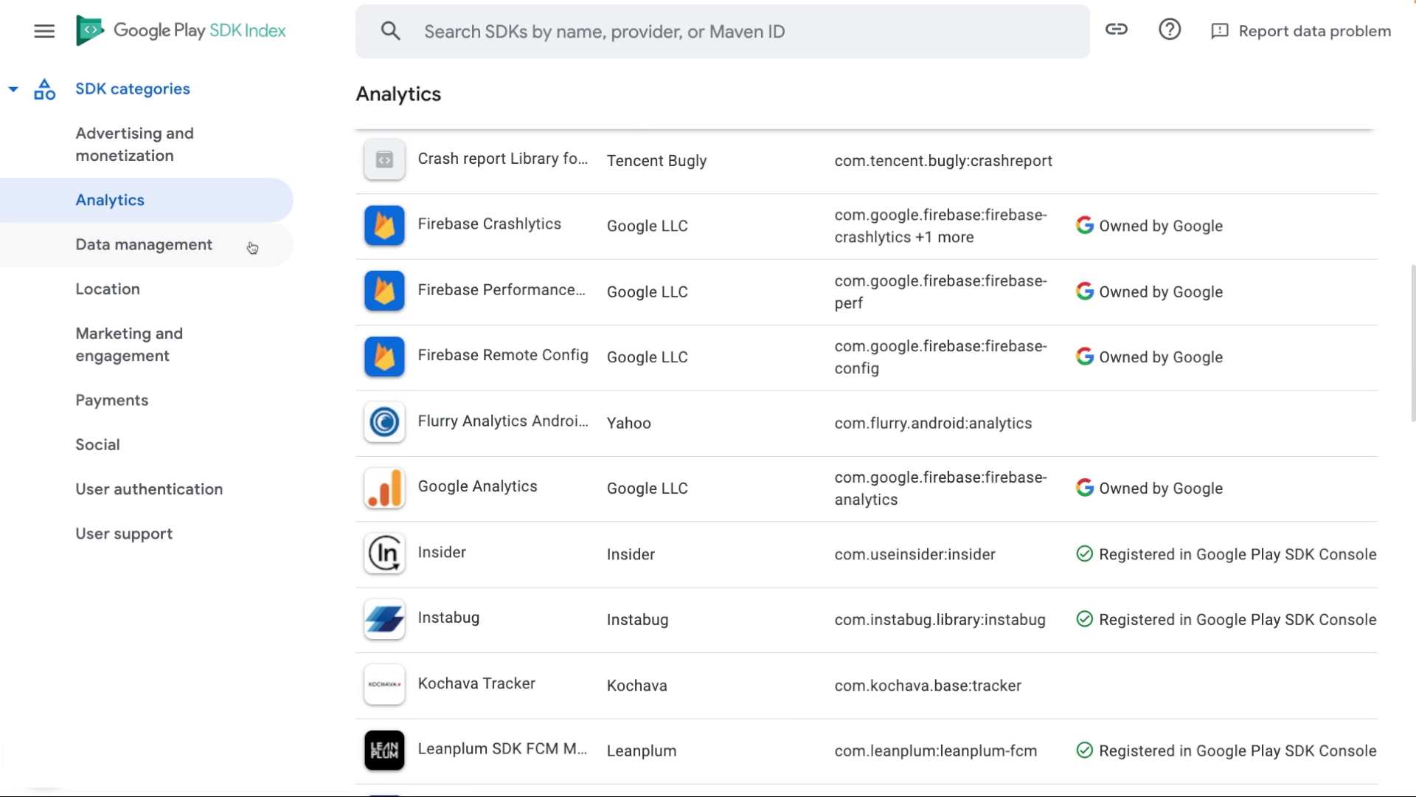
{"action": "left_click", "coordinate": [243, 244]}
{"action": "scroll", "coordinate": [453, 294], "scroll_direction": "down", "scroll_amount": 6}
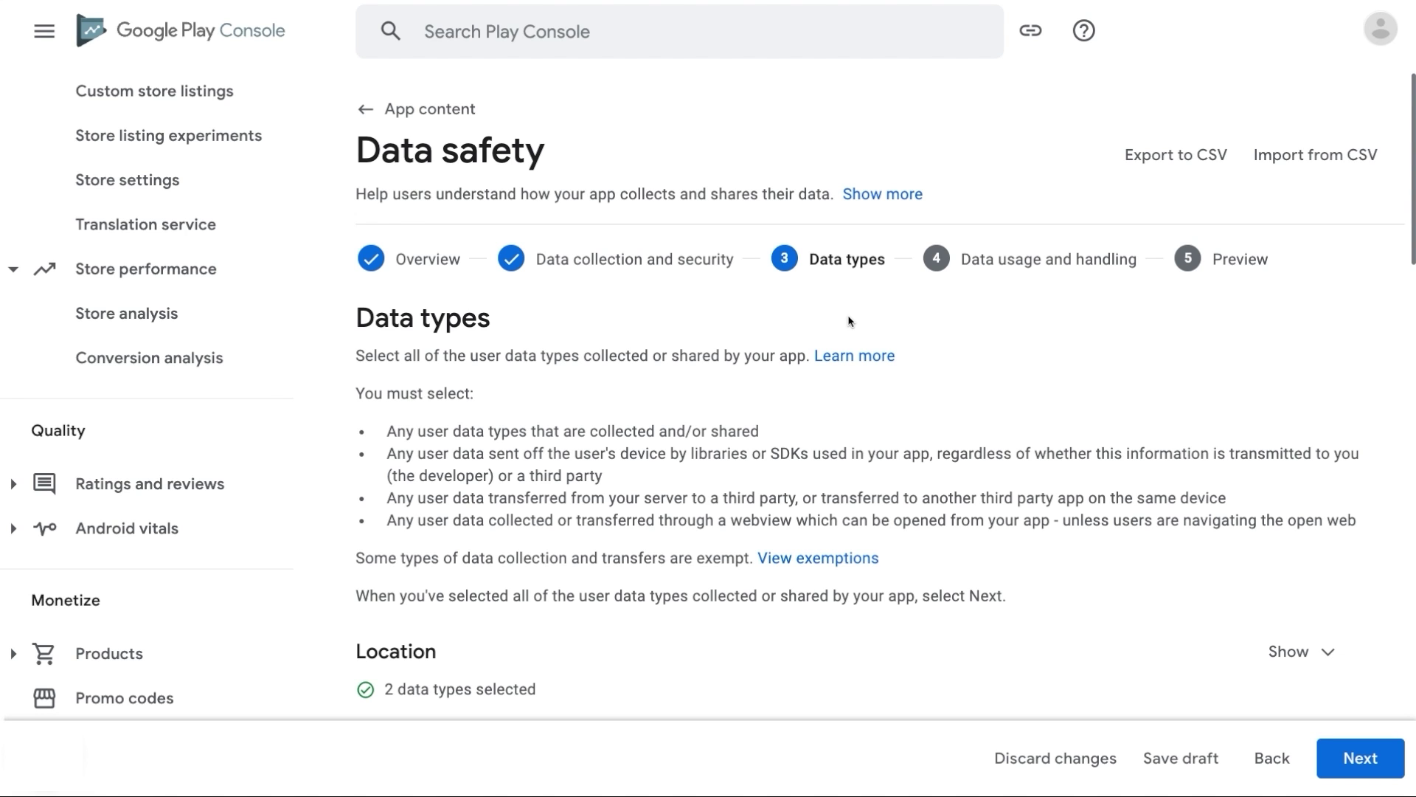
Advance to Data usage and handling and open the Photos questionnaire under Photos and videos
{"action": "left_click", "coordinate": [1336, 762]}
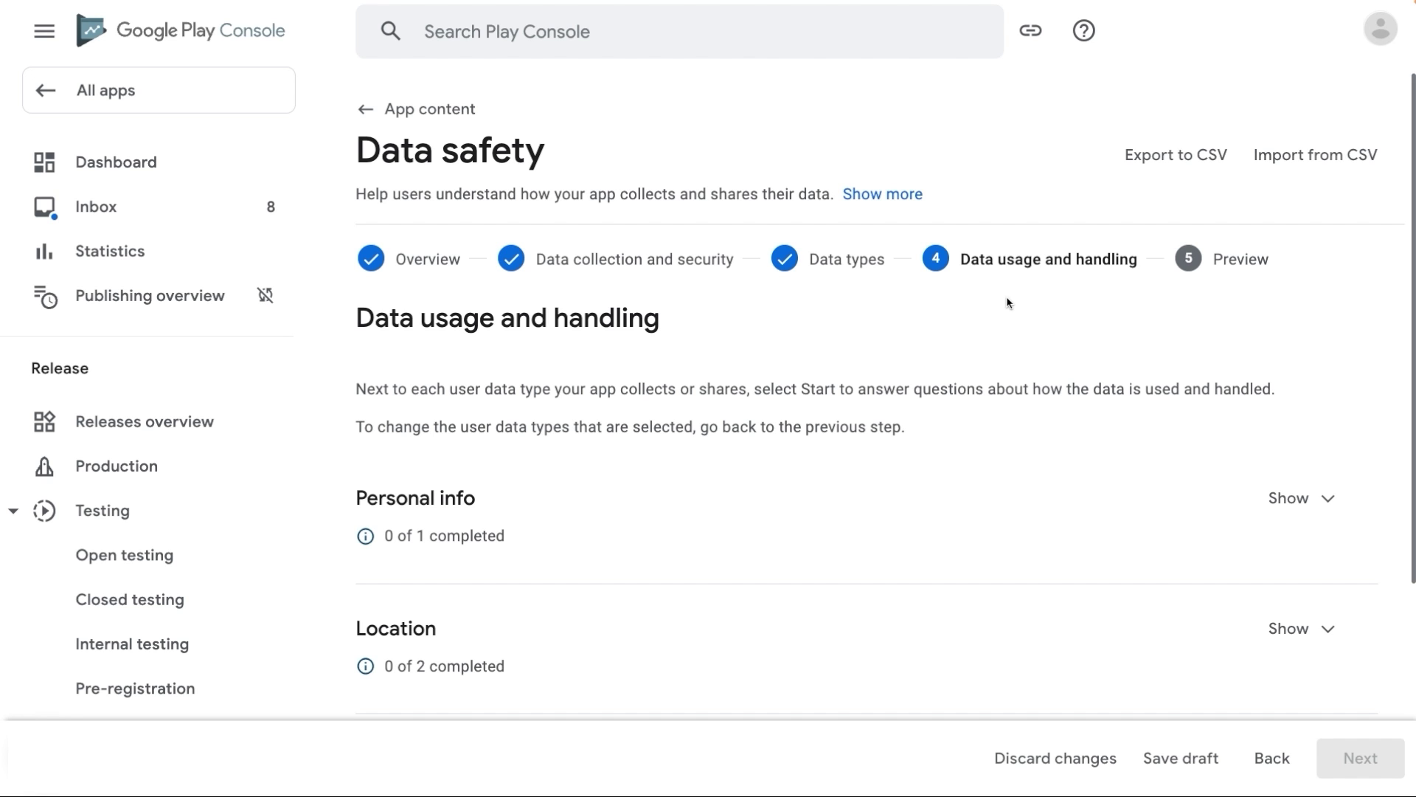
{"action": "scroll", "coordinate": [1093, 465], "scroll_direction": "down", "scroll_amount": 3}
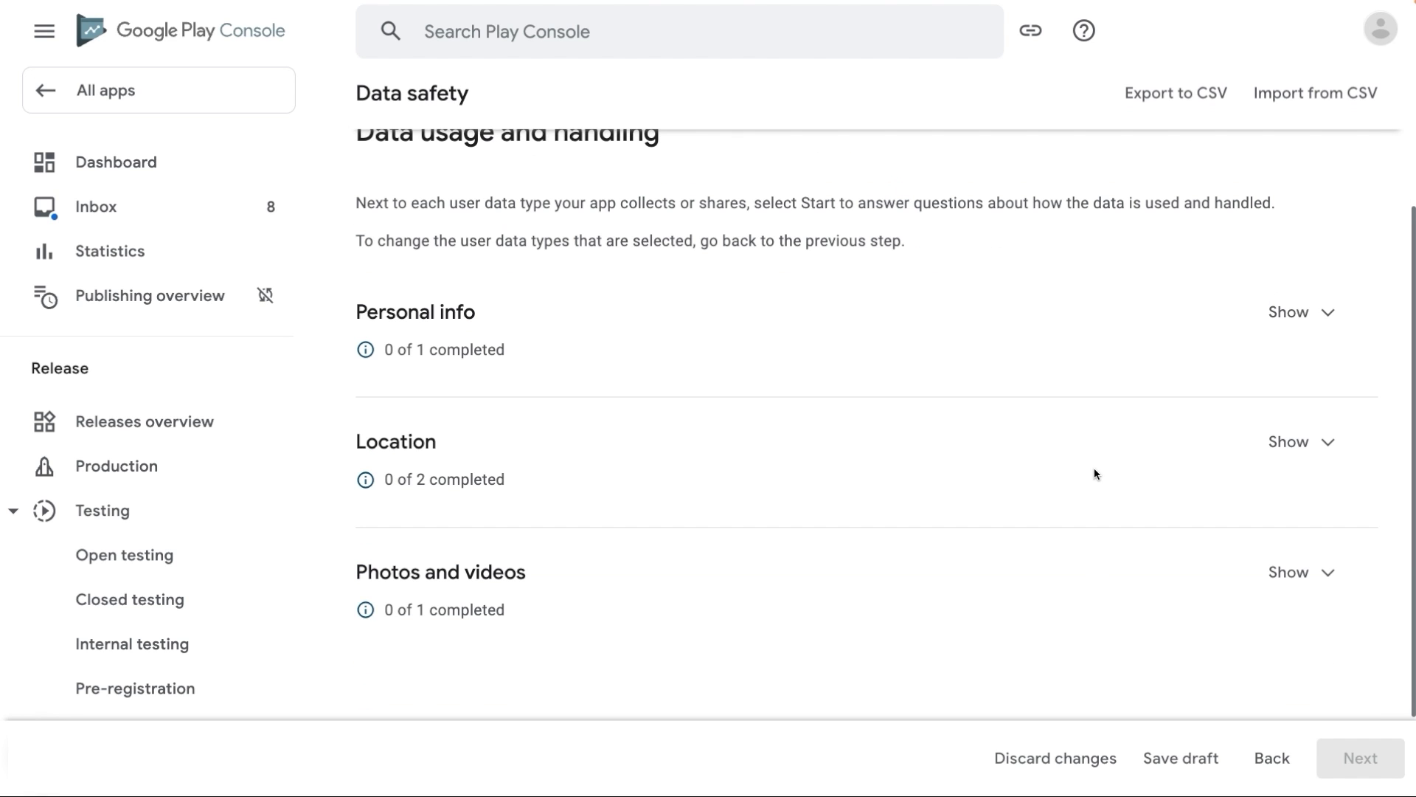
{"action": "left_click", "coordinate": [1276, 560]}
{"action": "scroll", "coordinate": [439, 686], "scroll_direction": "down", "scroll_amount": 1}
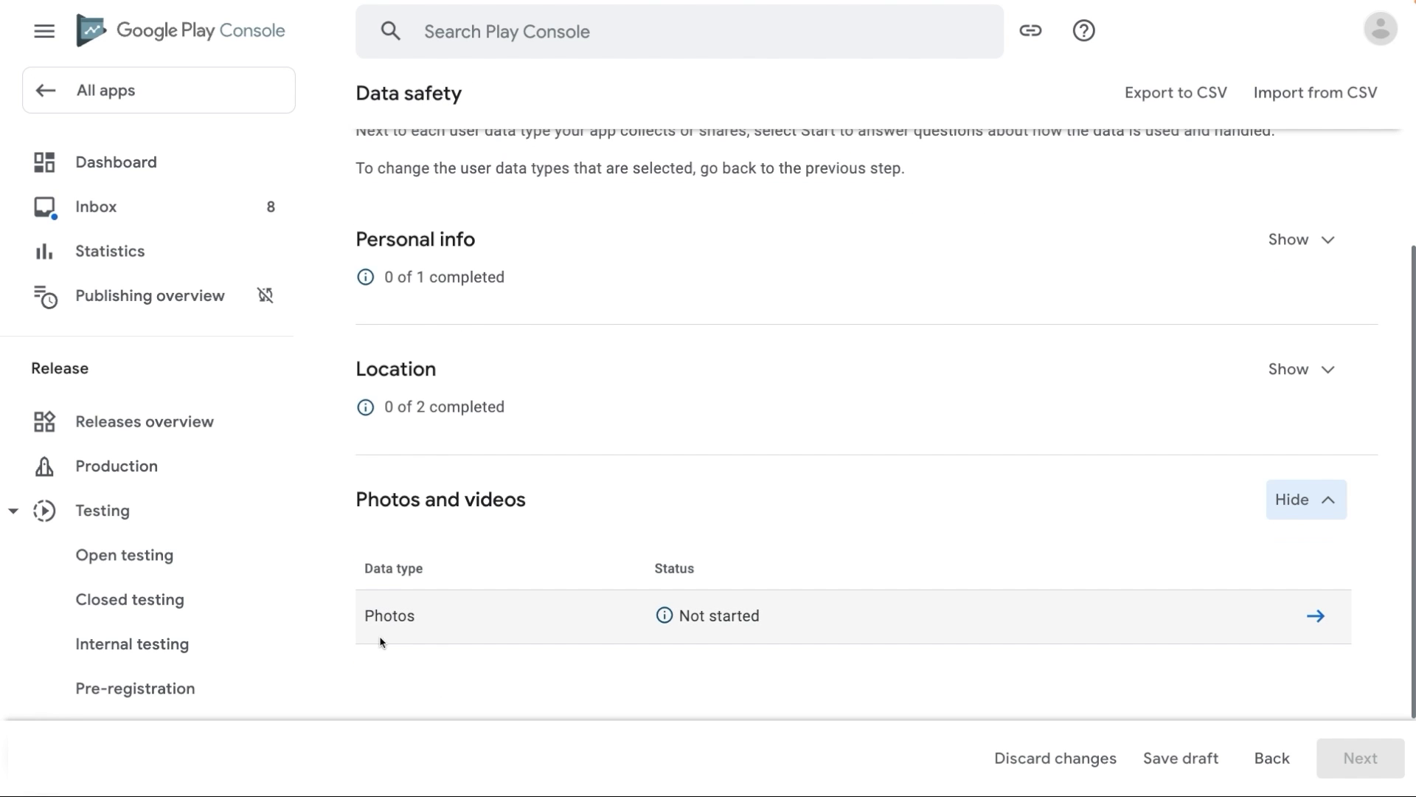
{"action": "left_click", "coordinate": [1315, 618]}
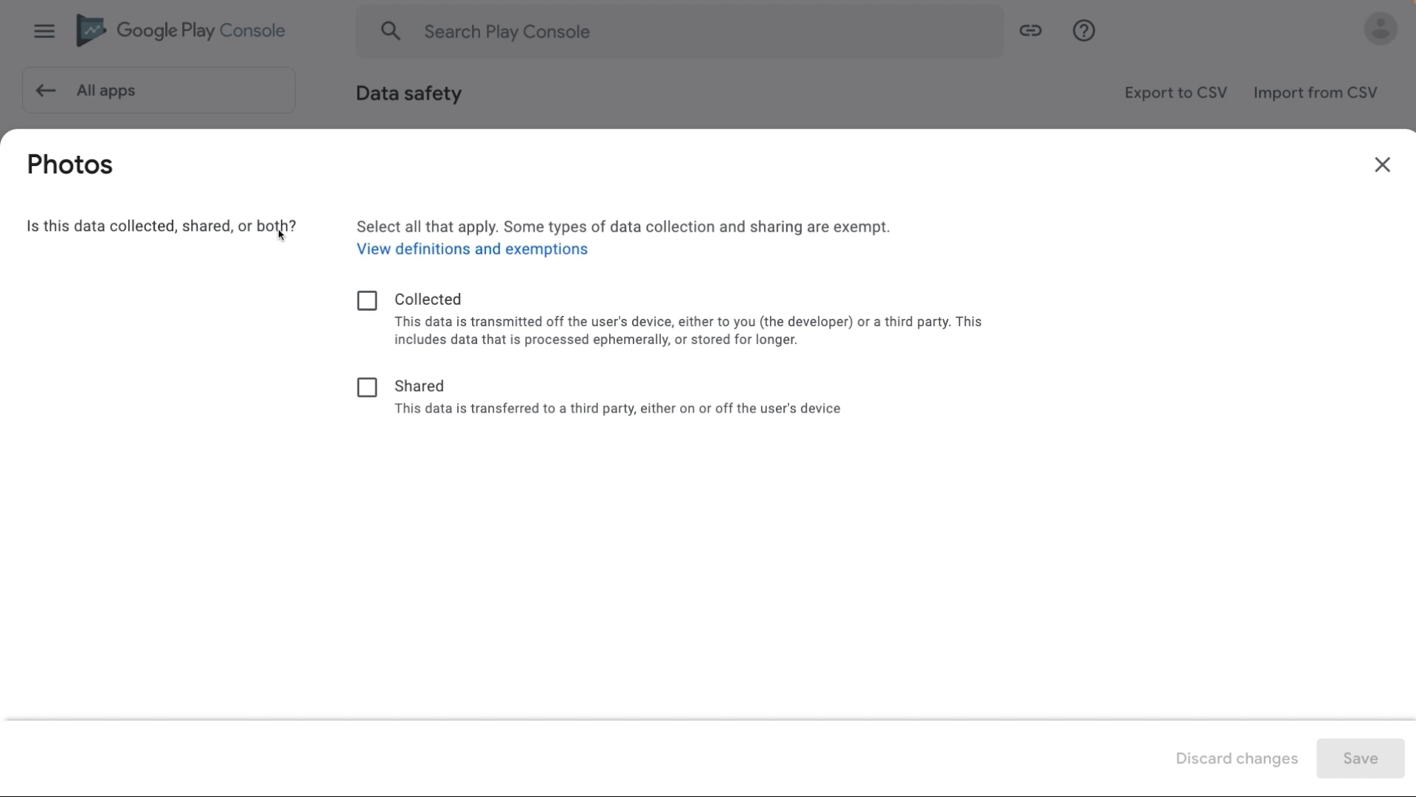
Mark Photos as both collected and shared, and processed ephemerally
{"action": "left_click", "coordinate": [367, 301]}
{"action": "left_click", "coordinate": [365, 392]}
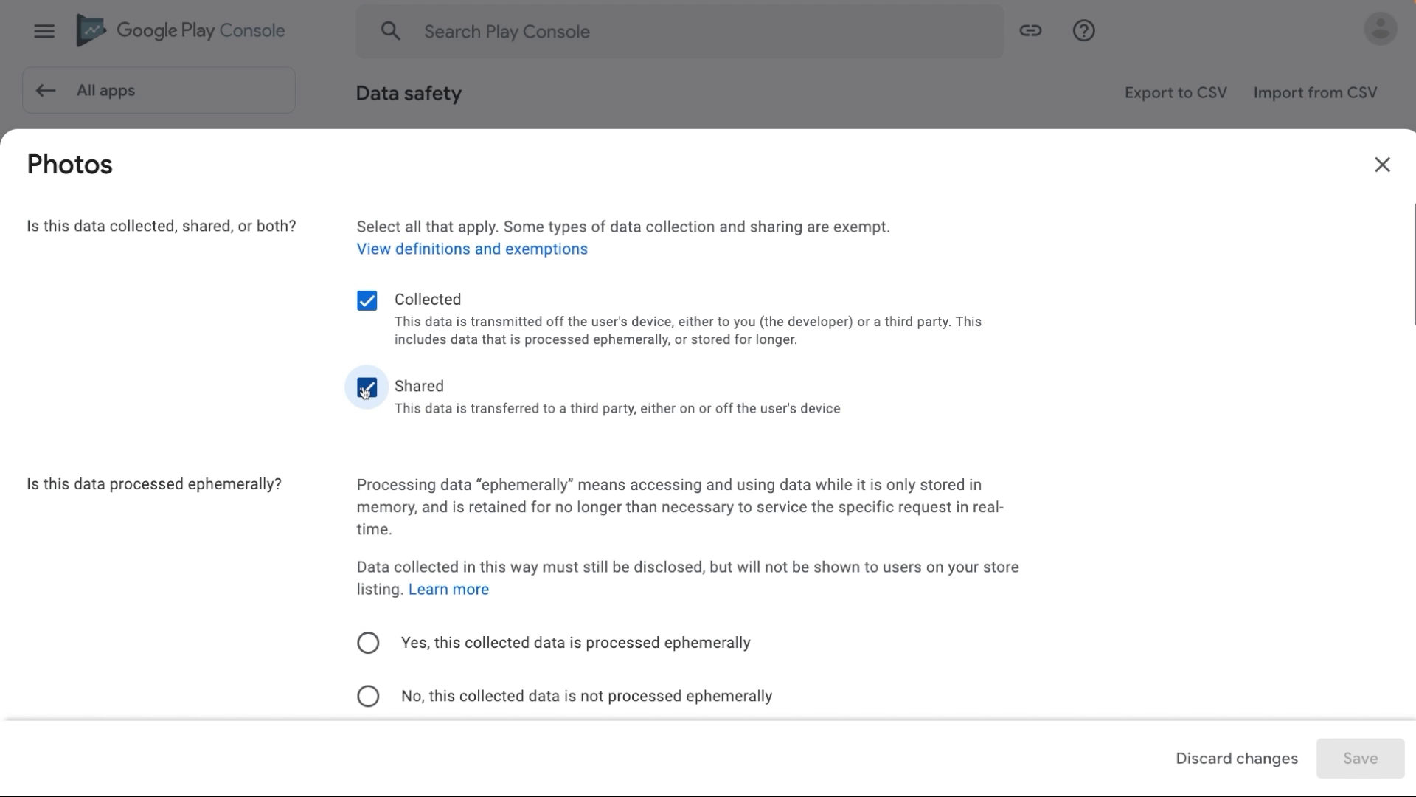
{"action": "scroll", "coordinate": [203, 445], "scroll_direction": "down", "scroll_amount": 2}
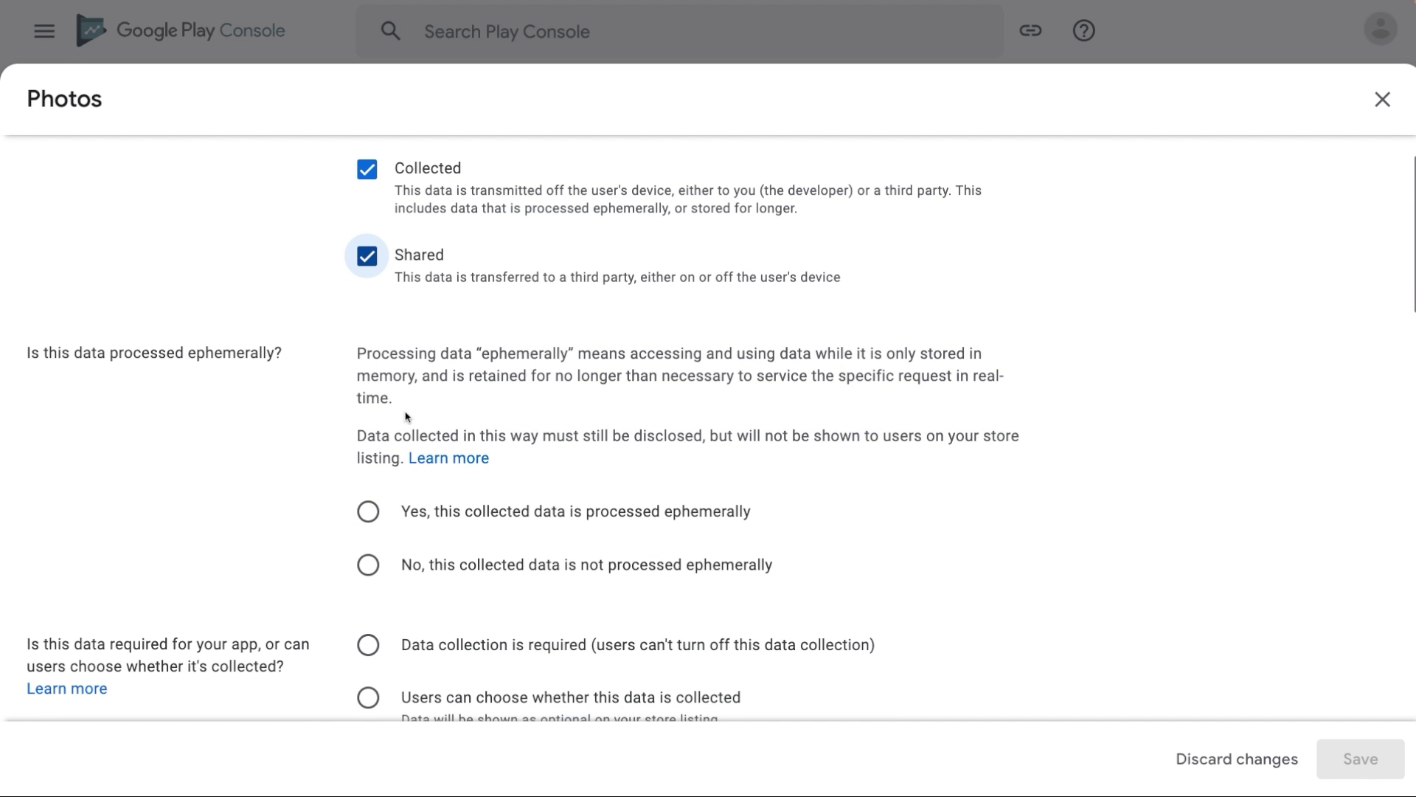
{"action": "left_click", "coordinate": [368, 564]}
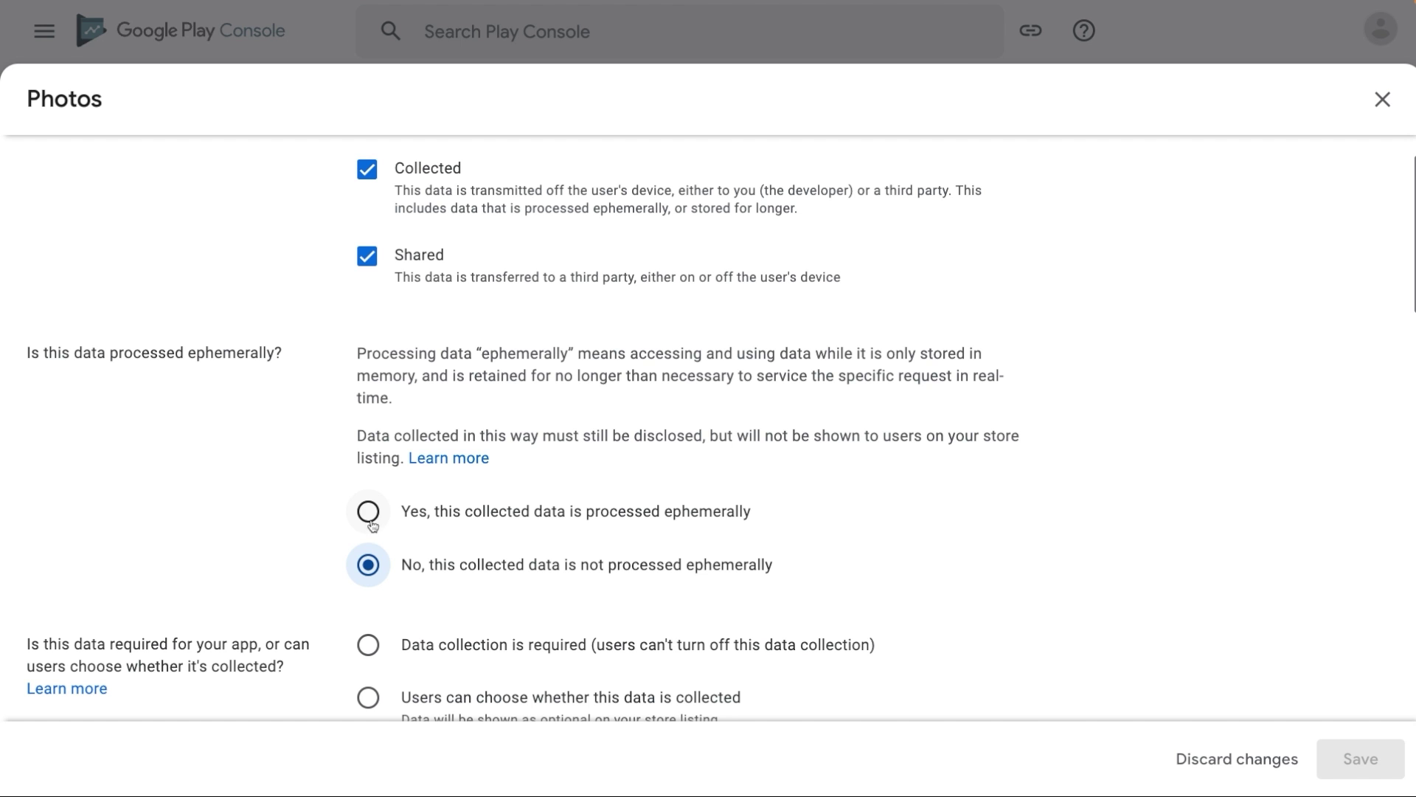
{"action": "left_click", "coordinate": [367, 513]}
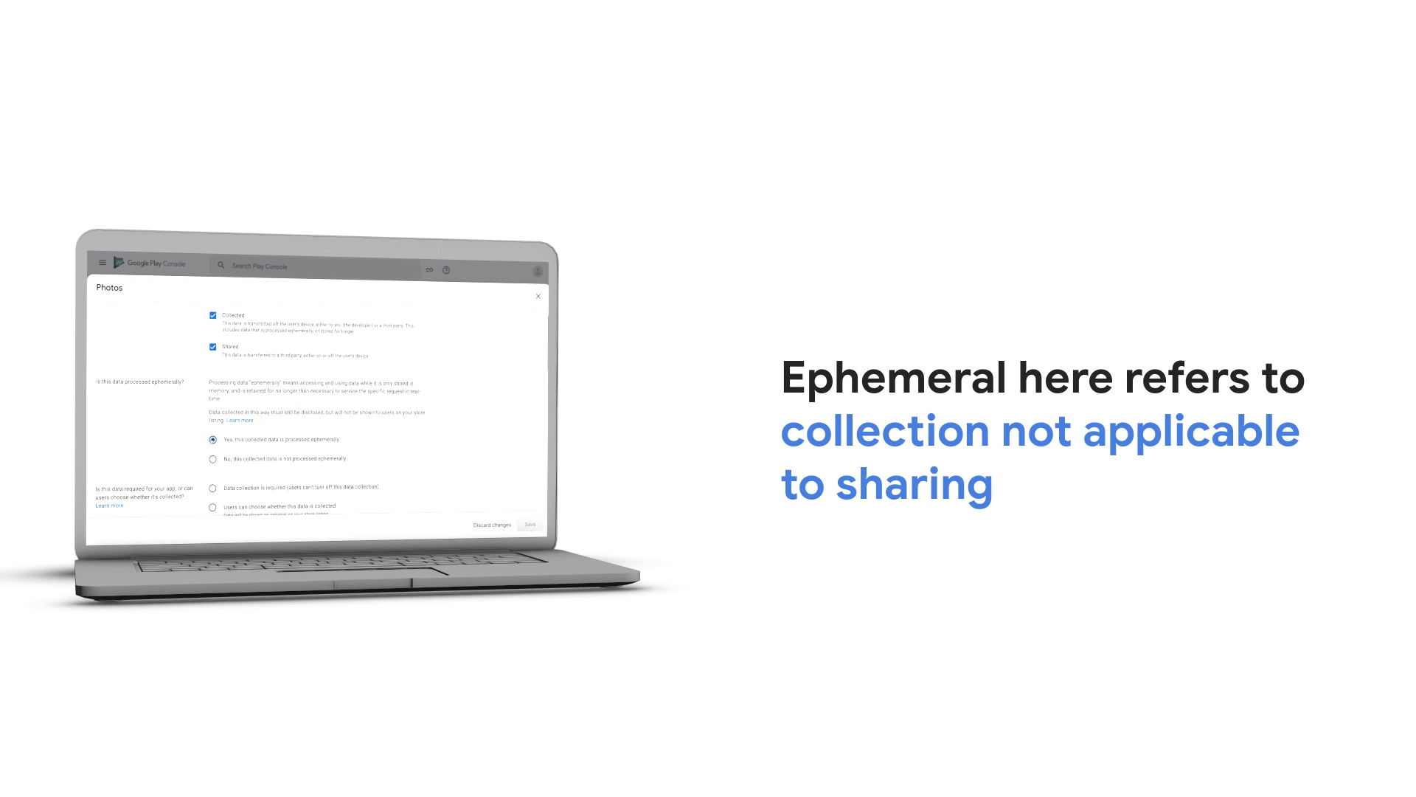
{"action": "scroll", "coordinate": [263, 522], "scroll_direction": "down", "scroll_amount": 3}
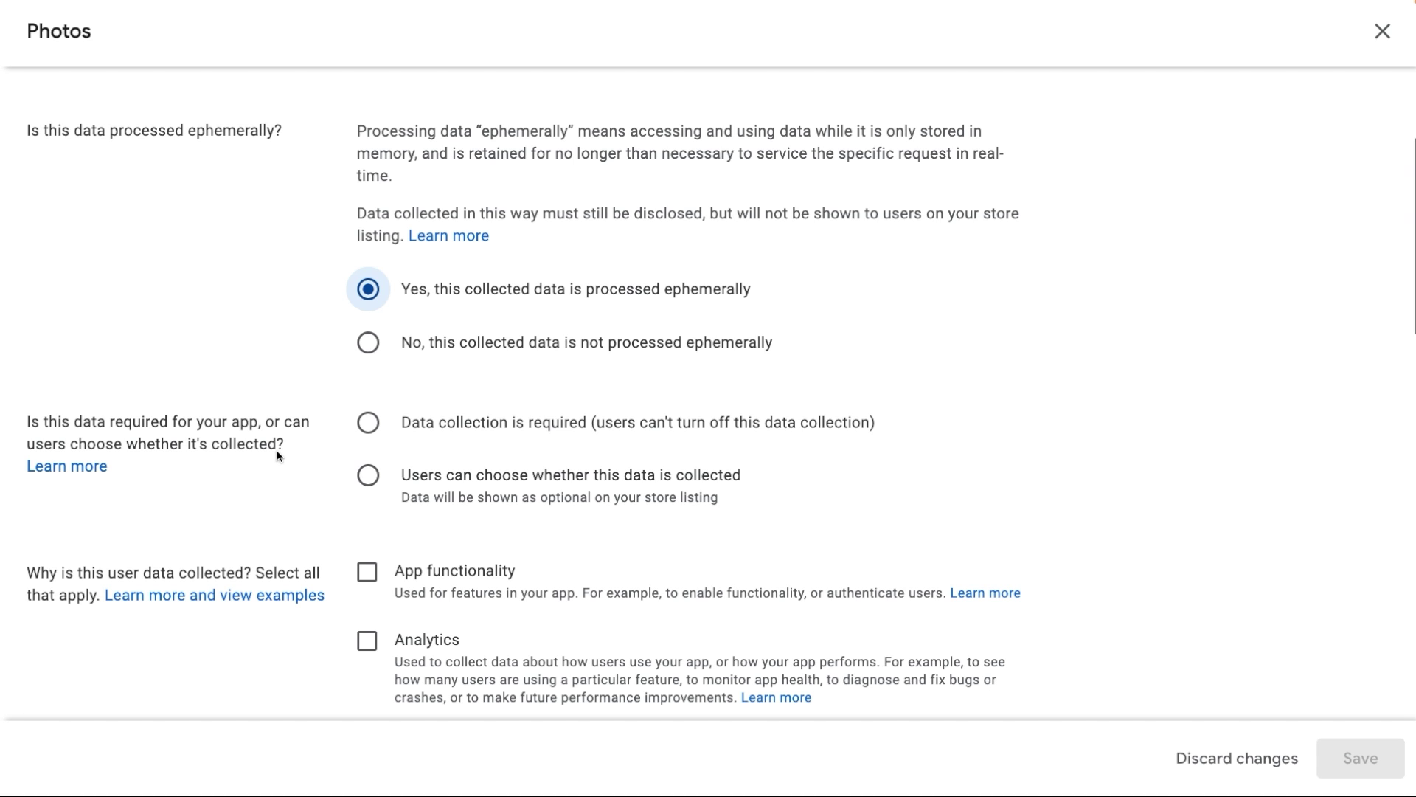
Make photo collection optional, letting users choose whether photos are collected
{"action": "left_click", "coordinate": [365, 423]}
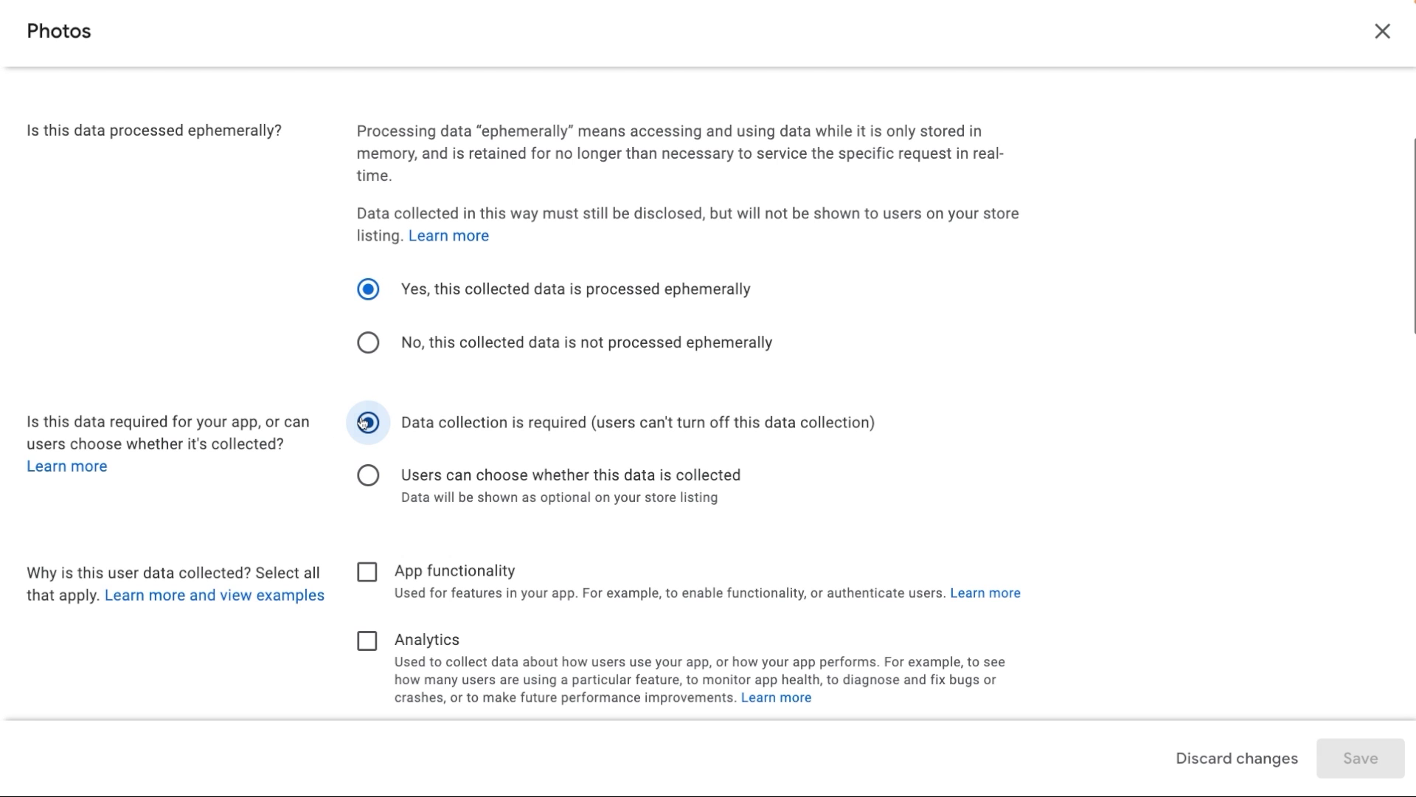
{"action": "left_click", "coordinate": [368, 477]}
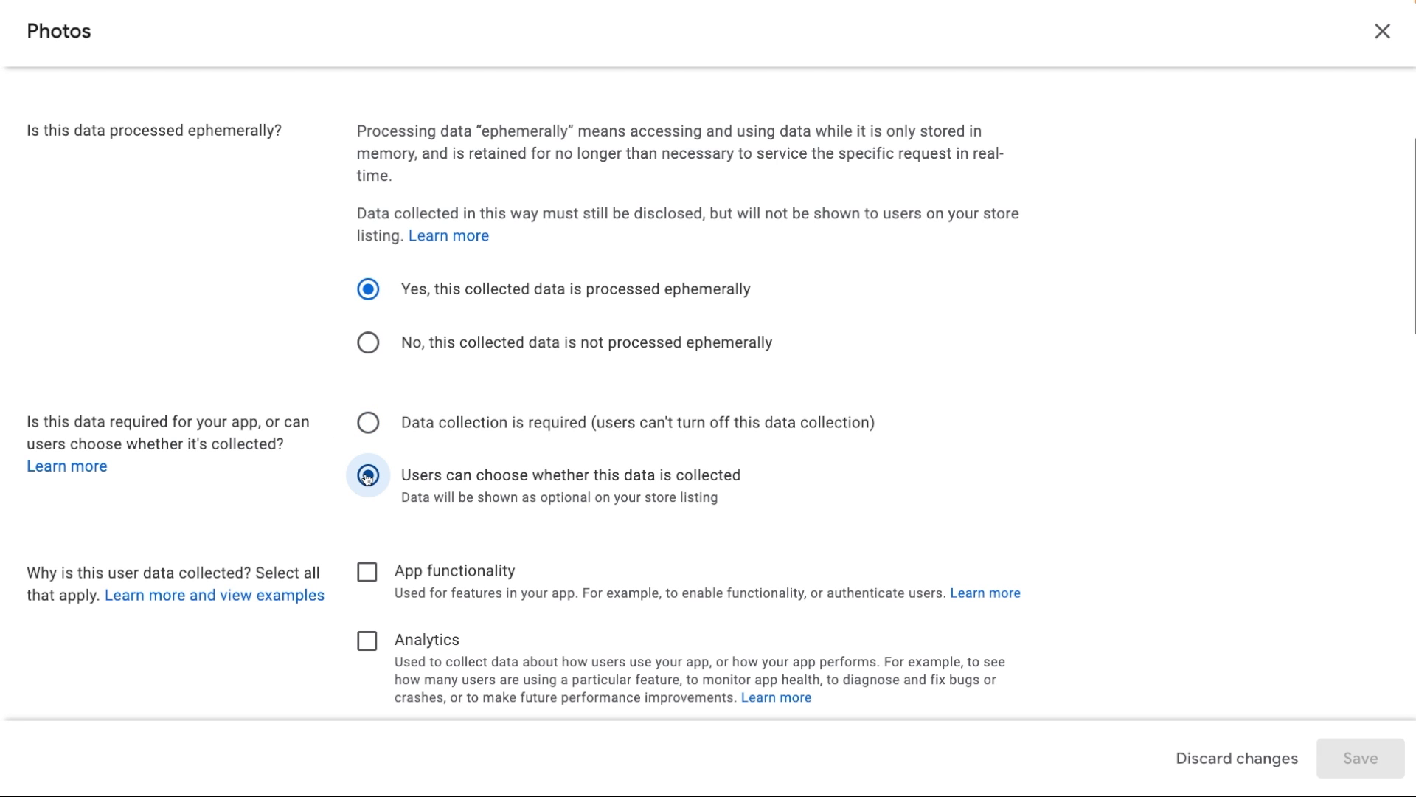
{"action": "scroll", "coordinate": [321, 488], "scroll_direction": "down", "scroll_amount": 1}
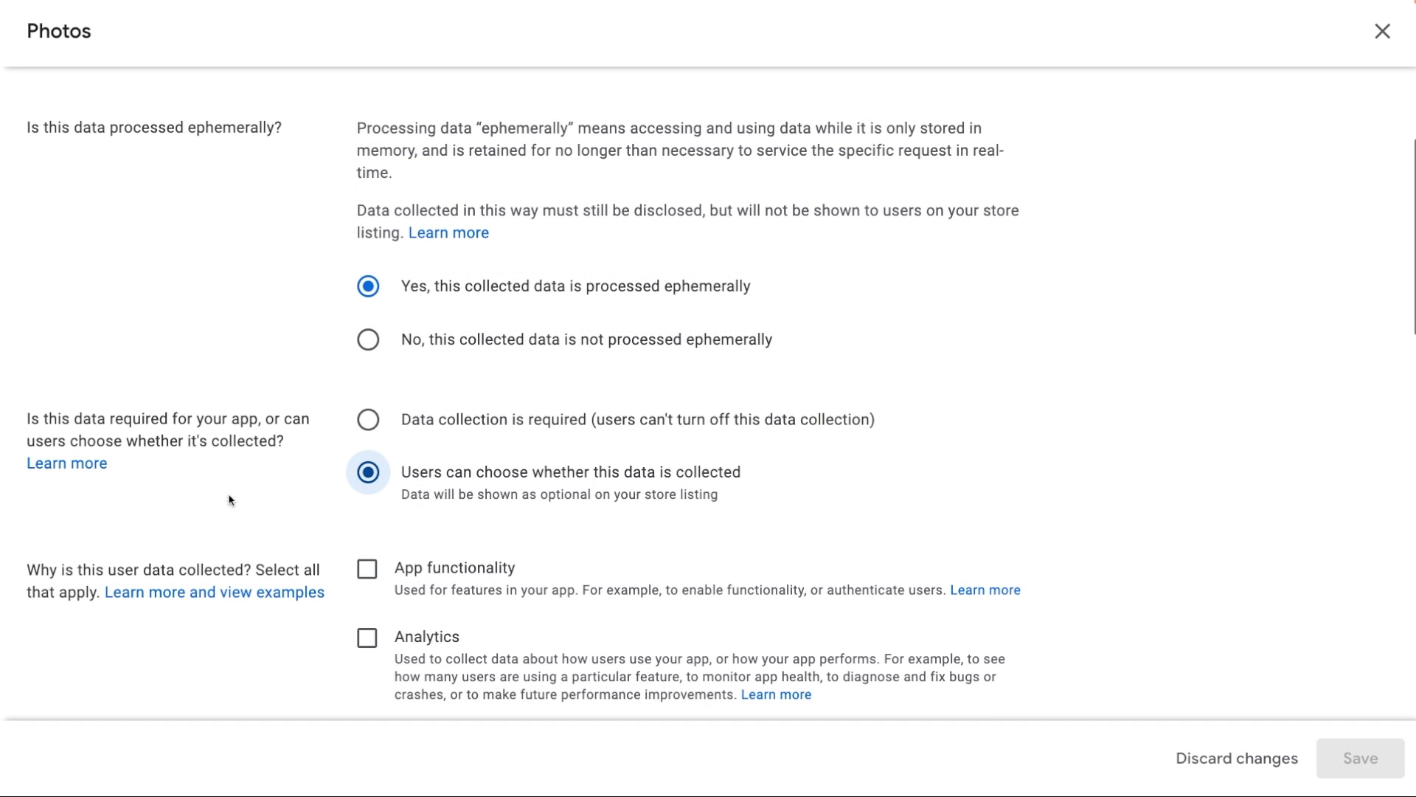
{"action": "scroll", "coordinate": [228, 497], "scroll_direction": "down", "scroll_amount": 4}
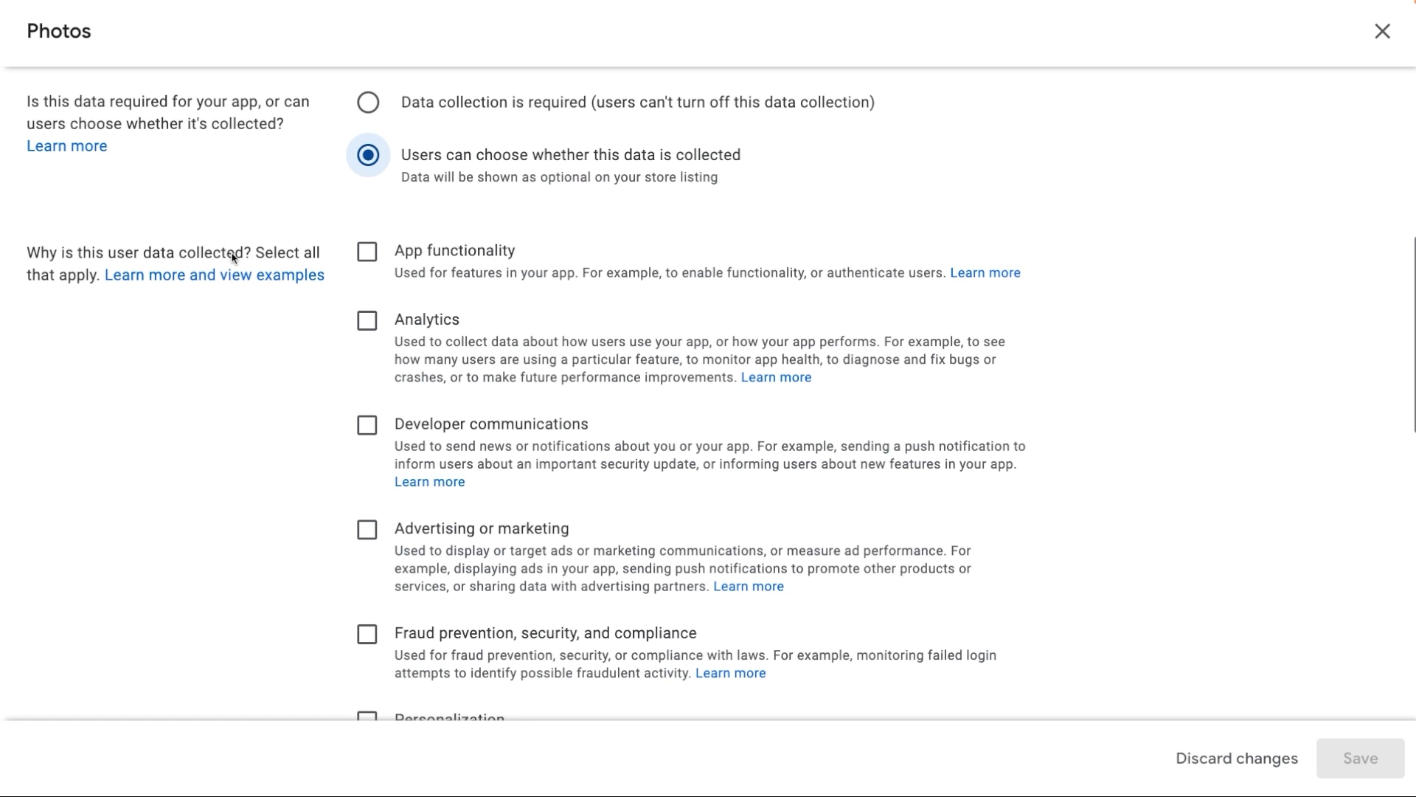
{"action": "scroll", "coordinate": [205, 506], "scroll_direction": "down", "scroll_amount": 5}
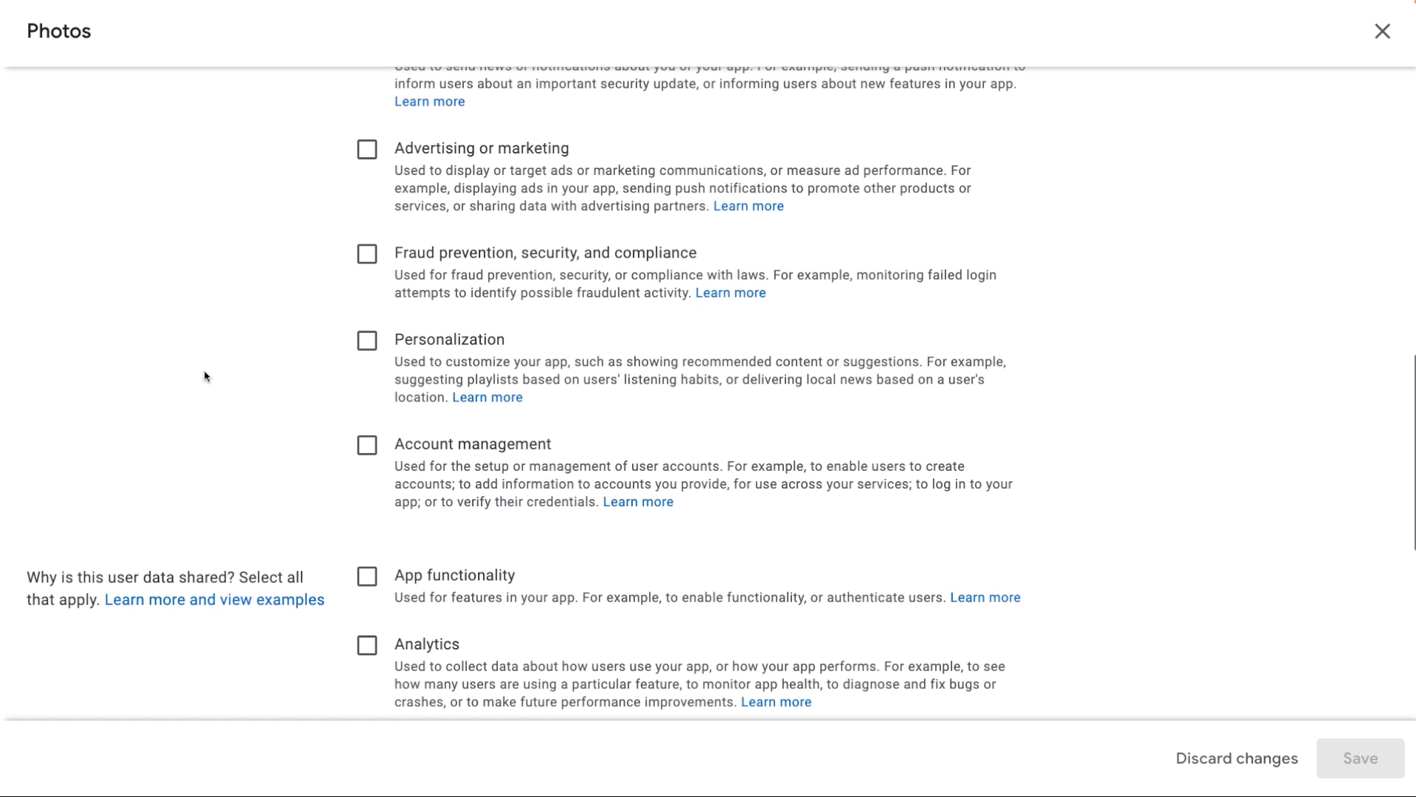
{"action": "scroll", "coordinate": [202, 372], "scroll_direction": "up", "scroll_amount": 4}
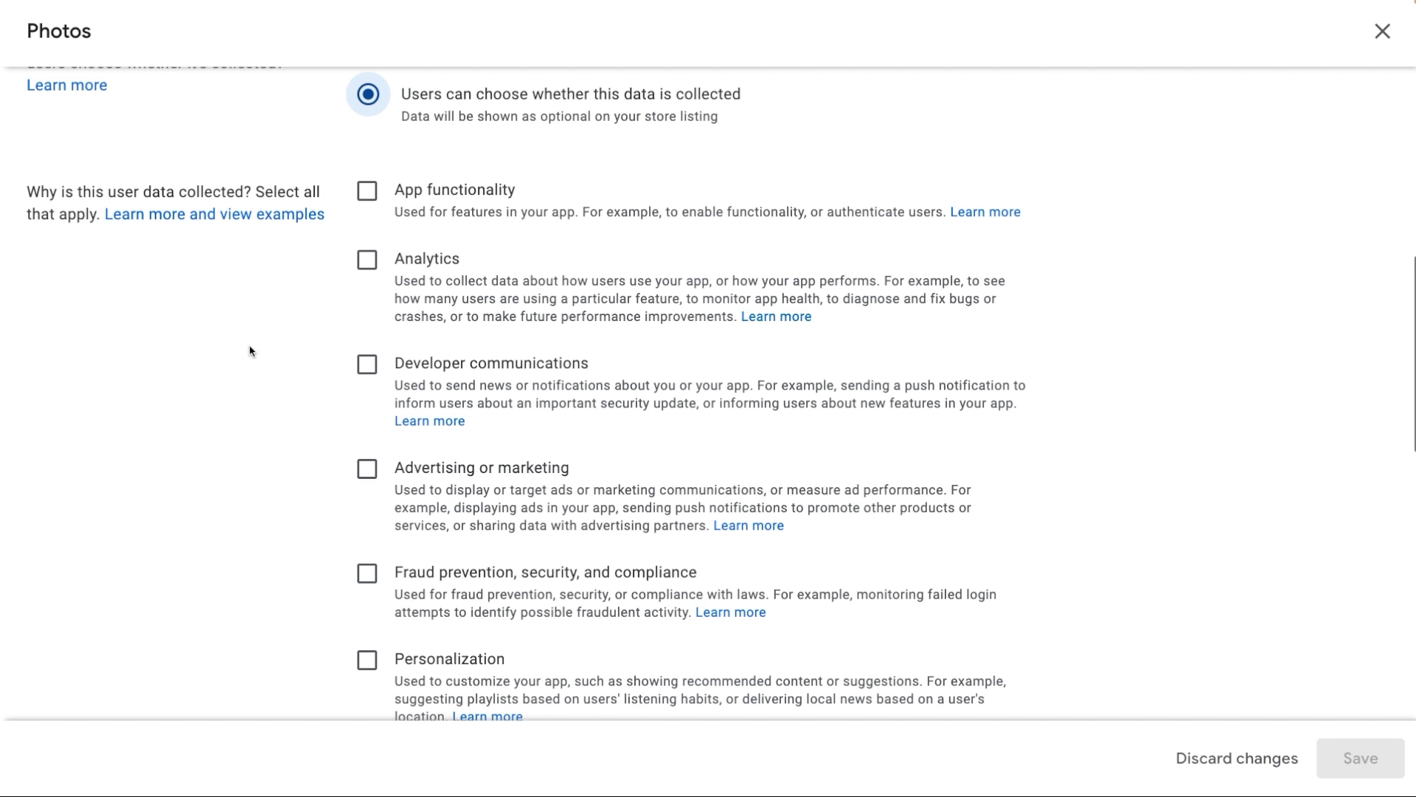
Set App functionality as the collection purpose and Analytics as the sharing purpose, then save
{"action": "left_click", "coordinate": [366, 192]}
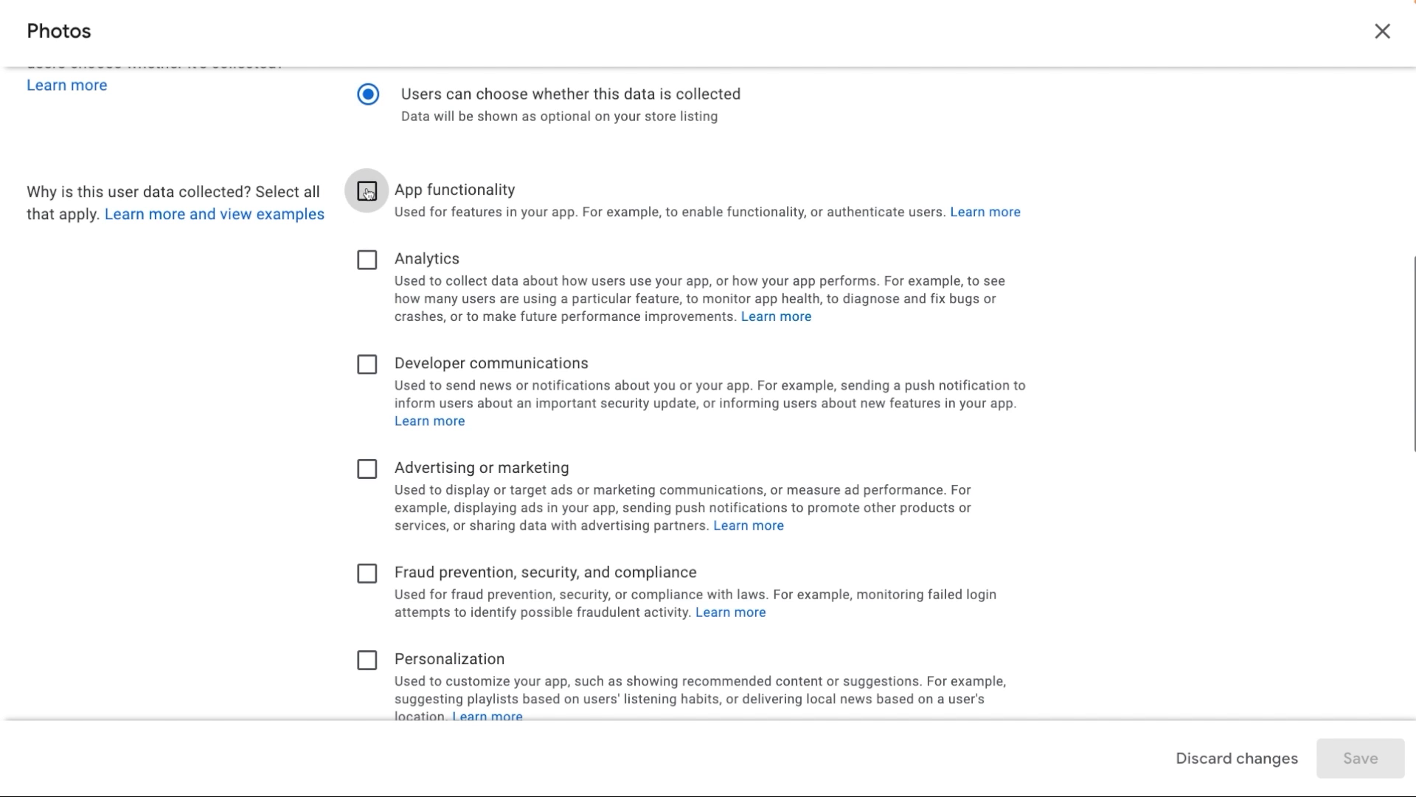
{"action": "scroll", "coordinate": [376, 384], "scroll_direction": "down", "scroll_amount": 6}
{"action": "left_click", "coordinate": [366, 476]}
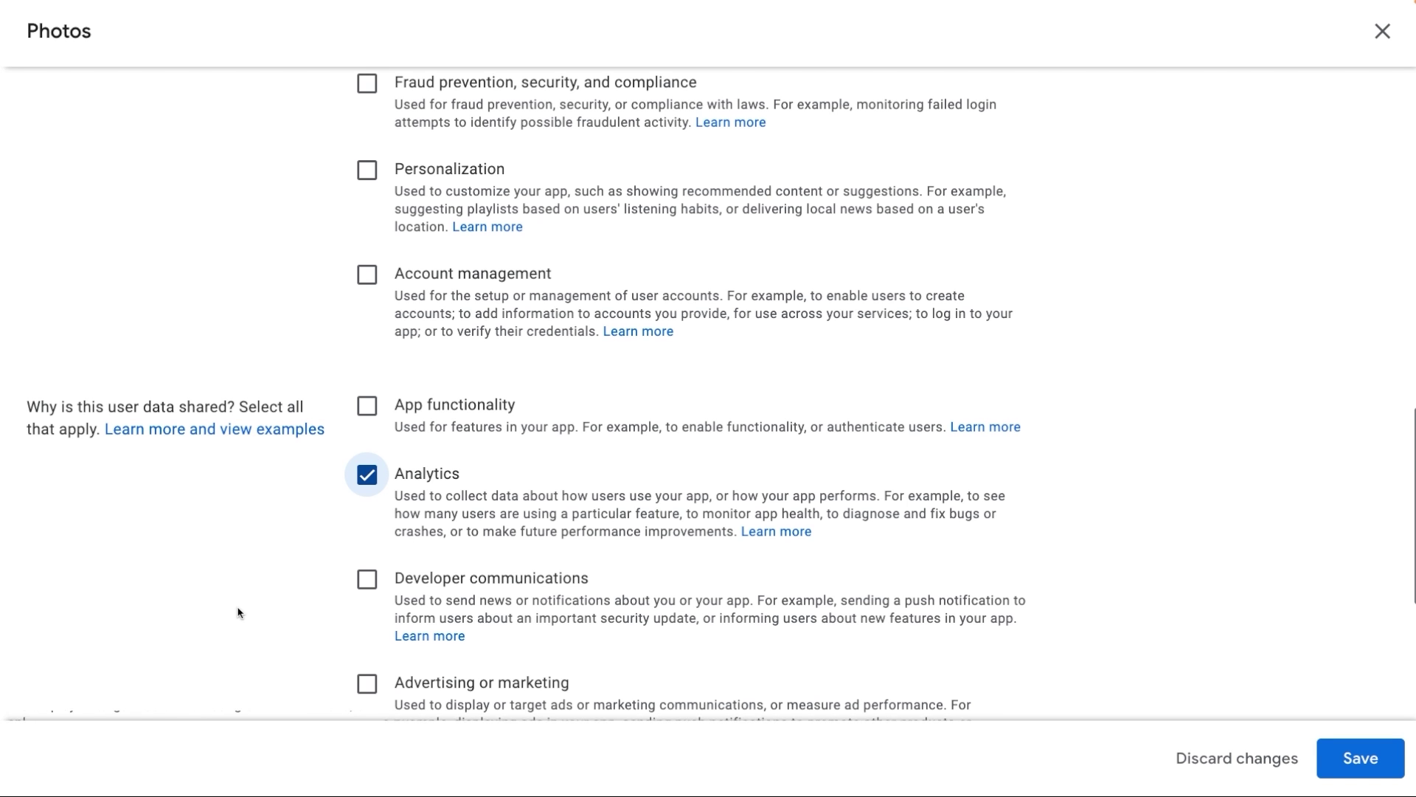
{"action": "scroll", "coordinate": [413, 613], "scroll_direction": "down", "scroll_amount": 2}
{"action": "left_click", "coordinate": [1357, 758]}
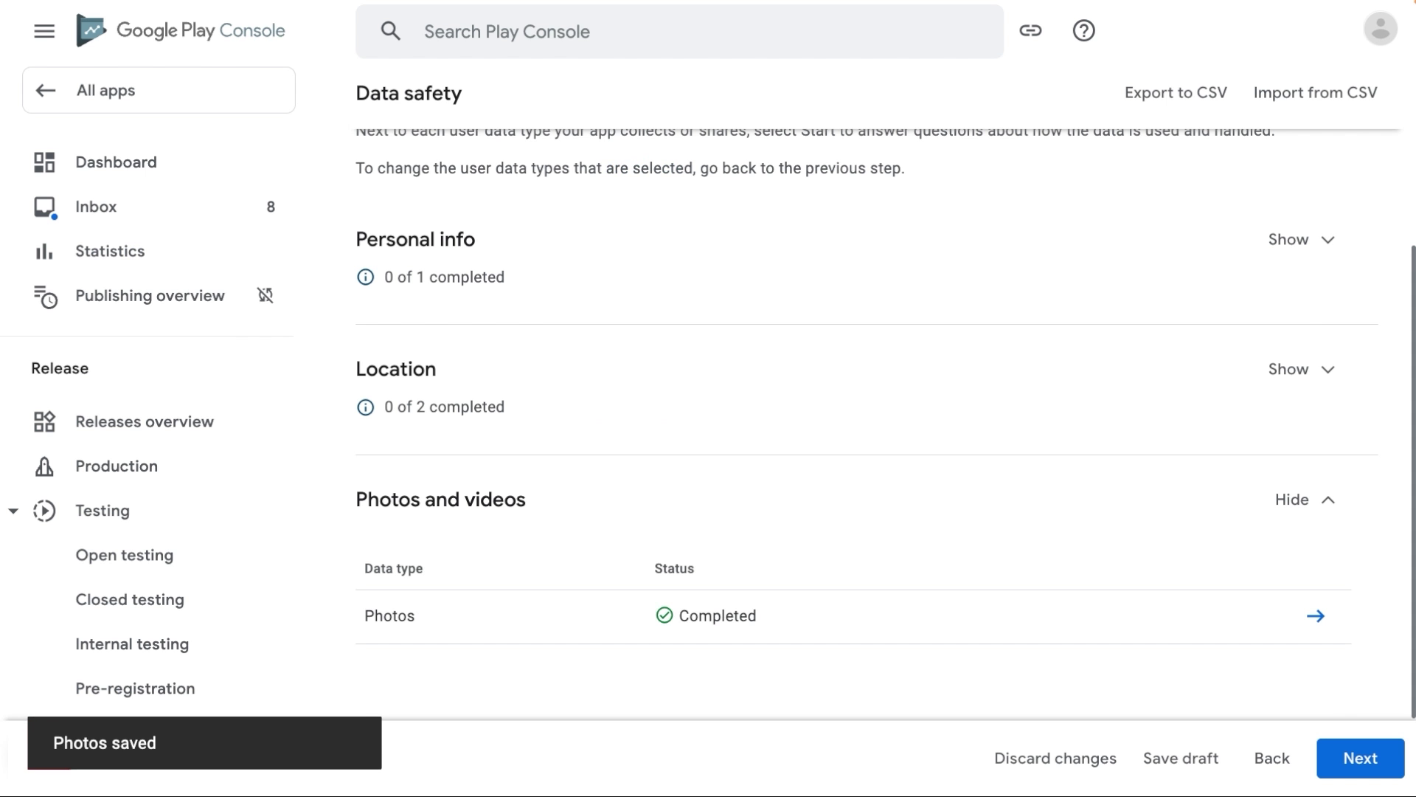
Collapse Photos and videos and review the store listing preview of shared data, security practices and privacy policy
{"action": "left_click", "coordinate": [1320, 499]}
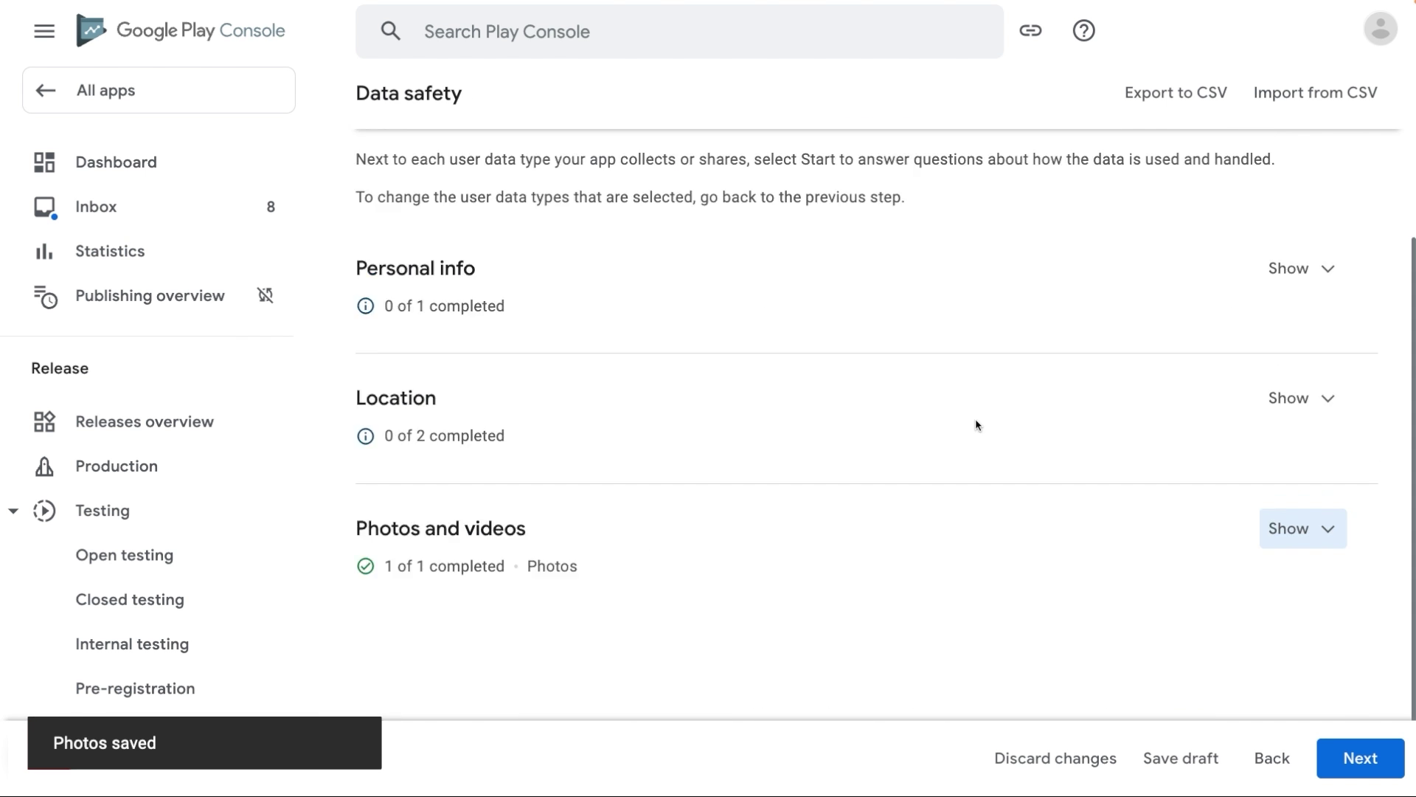
{"action": "scroll", "coordinate": [976, 419], "scroll_direction": "up", "scroll_amount": 3}
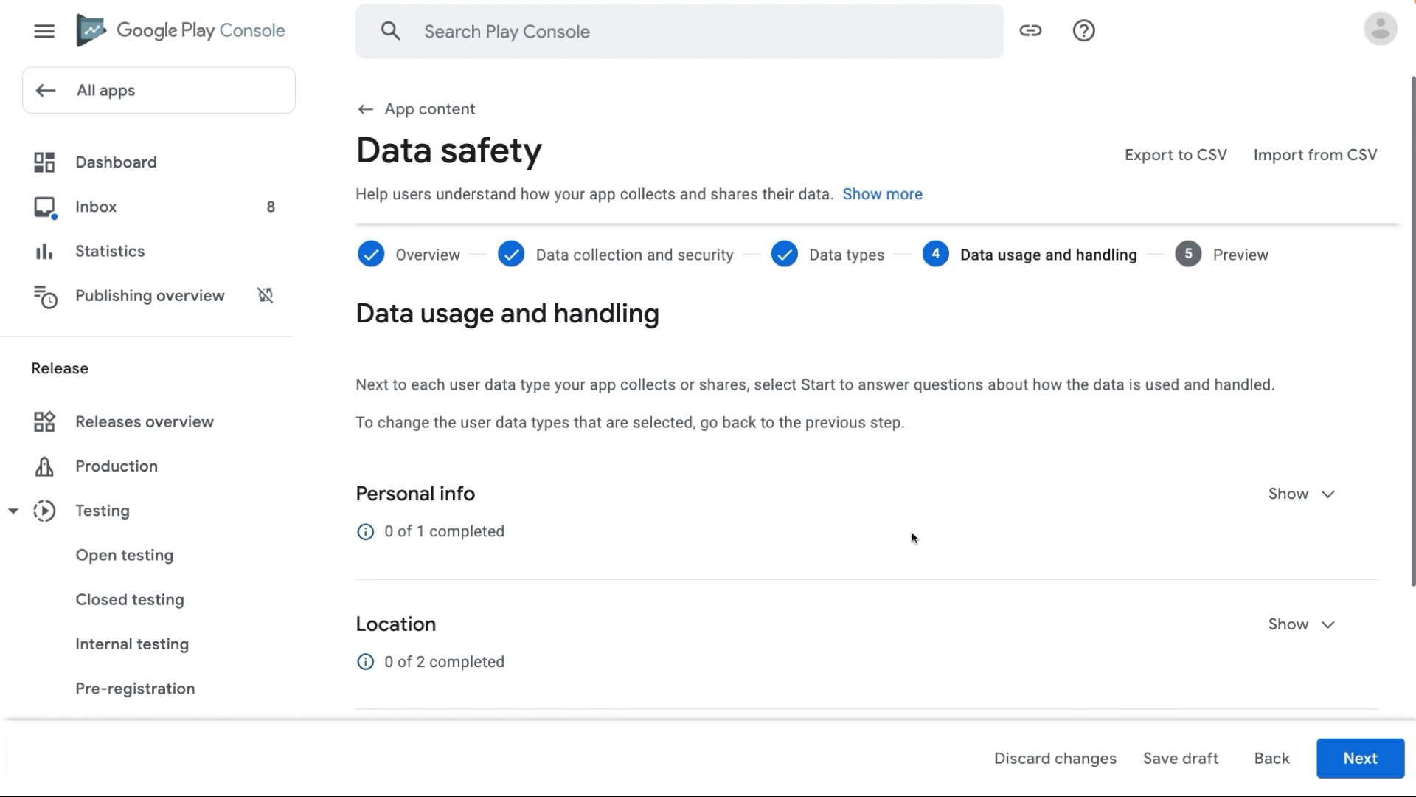
{"action": "scroll", "coordinate": [915, 535], "scroll_direction": "down", "scroll_amount": 4}
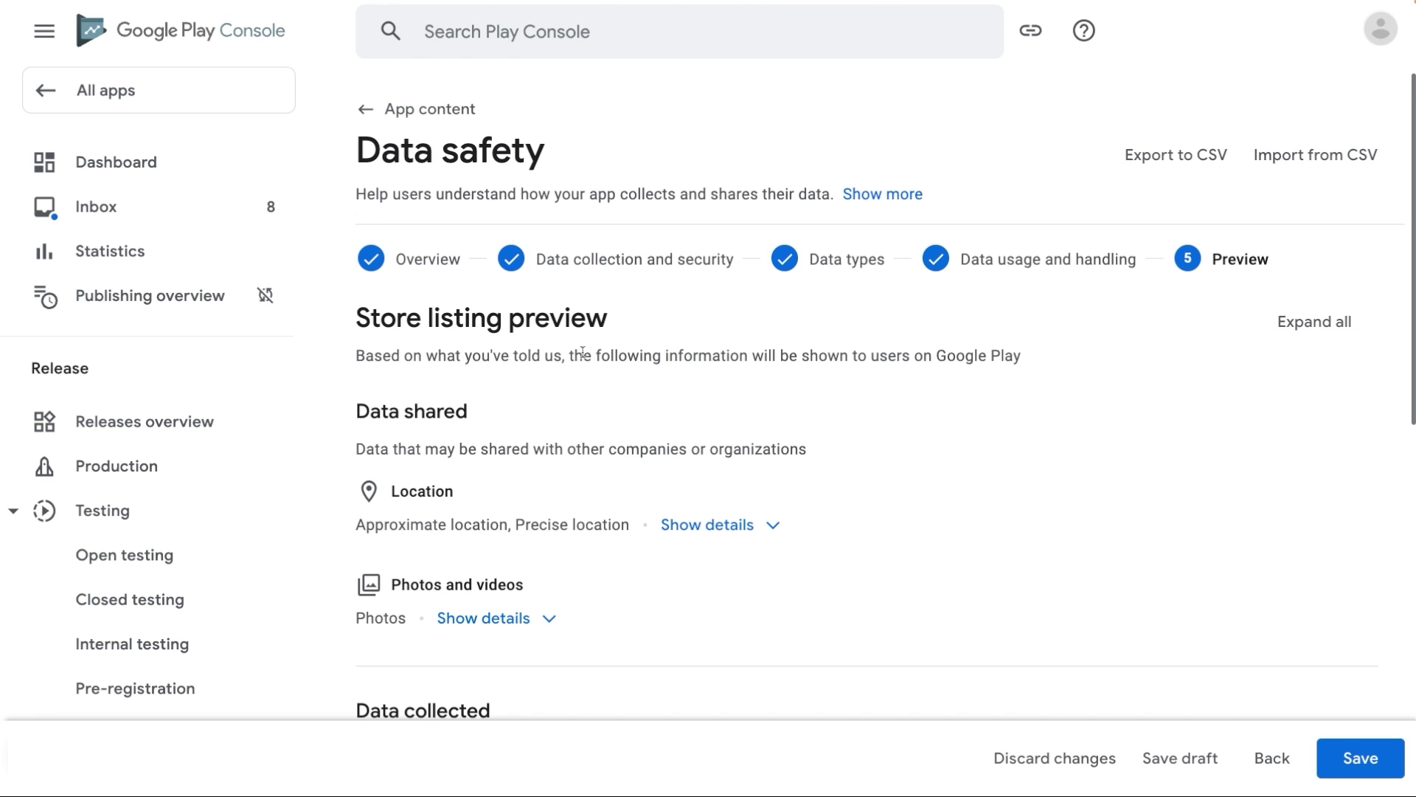
{"action": "scroll", "coordinate": [657, 446], "scroll_direction": "down", "scroll_amount": 1}
{"action": "scroll", "coordinate": [678, 477], "scroll_direction": "down", "scroll_amount": 5}
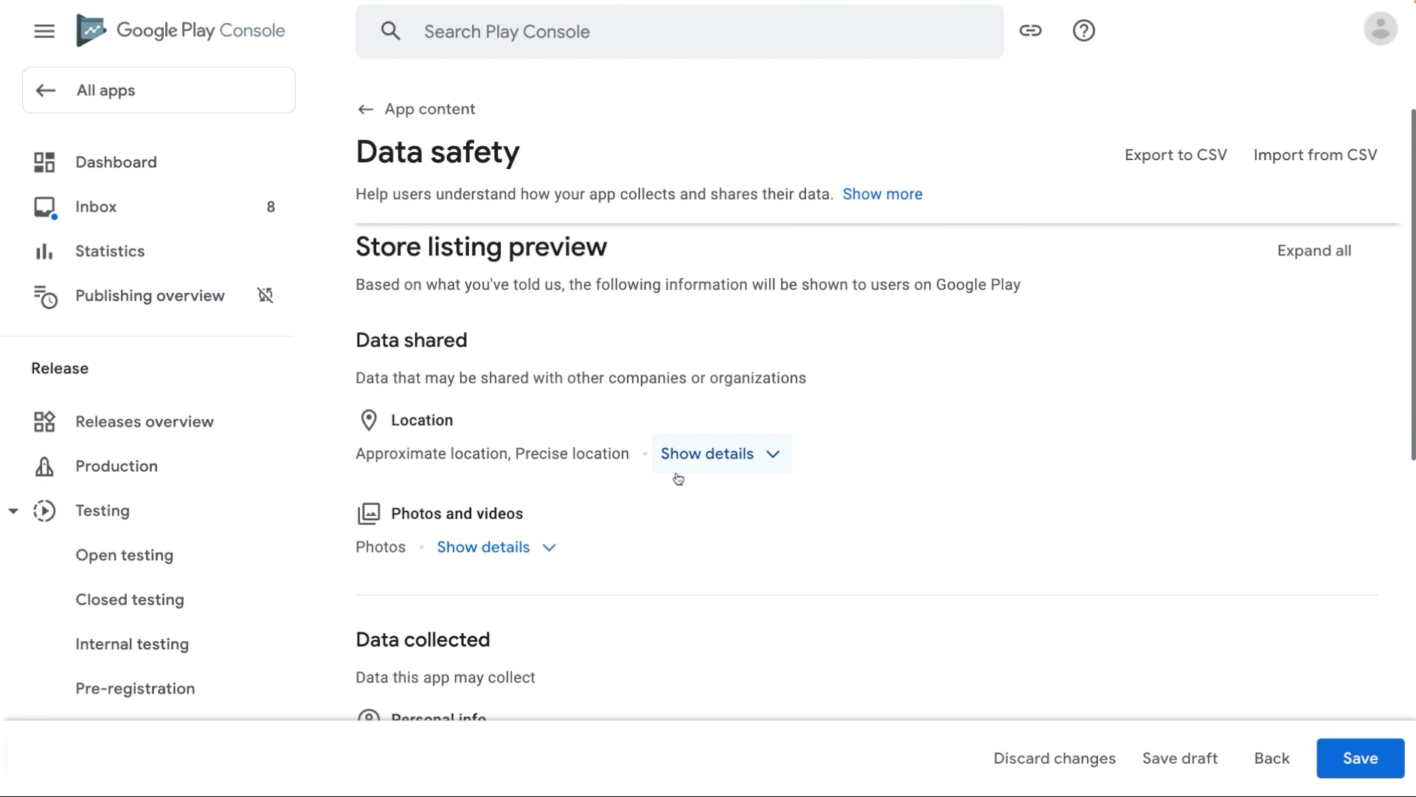
{"action": "scroll", "coordinate": [678, 477], "scroll_direction": "down", "scroll_amount": 2}
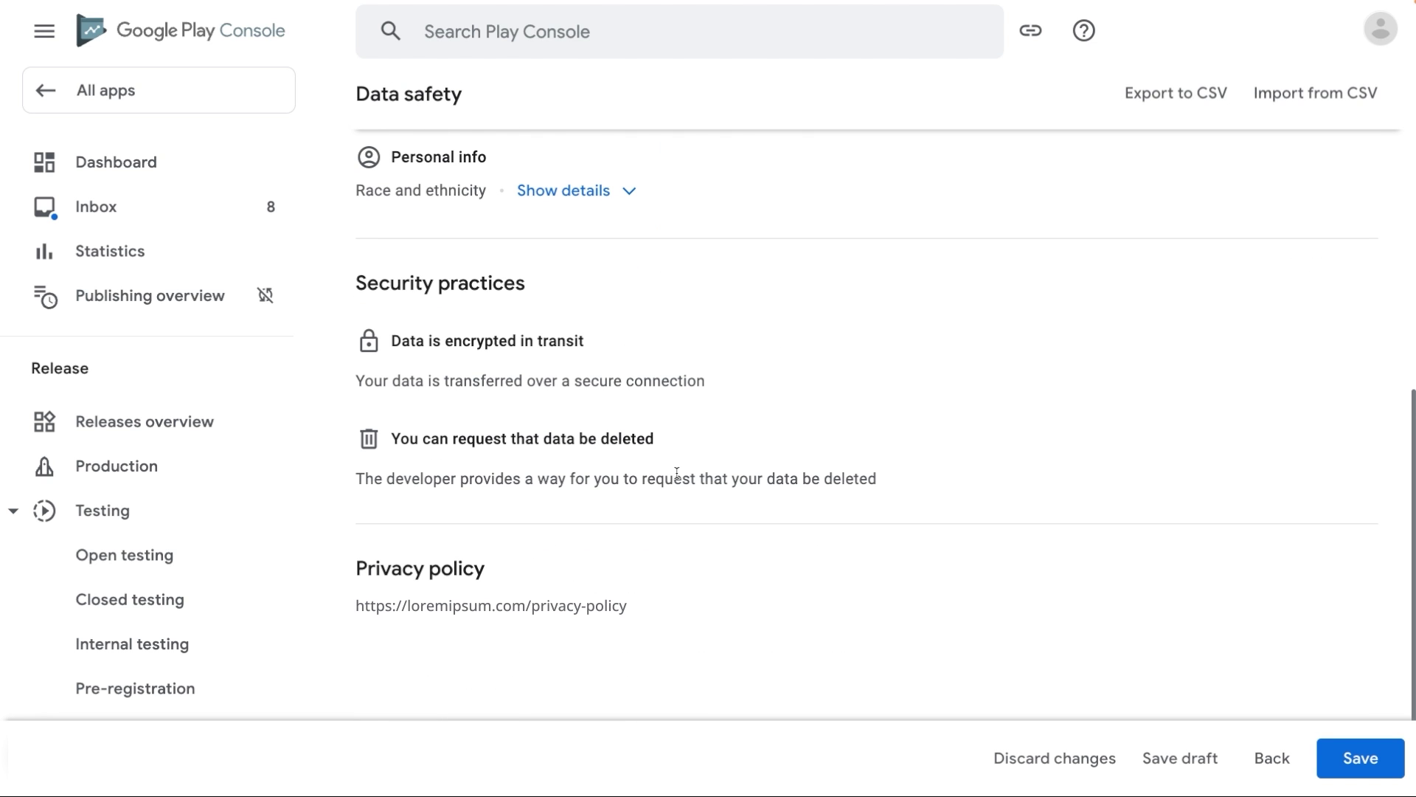